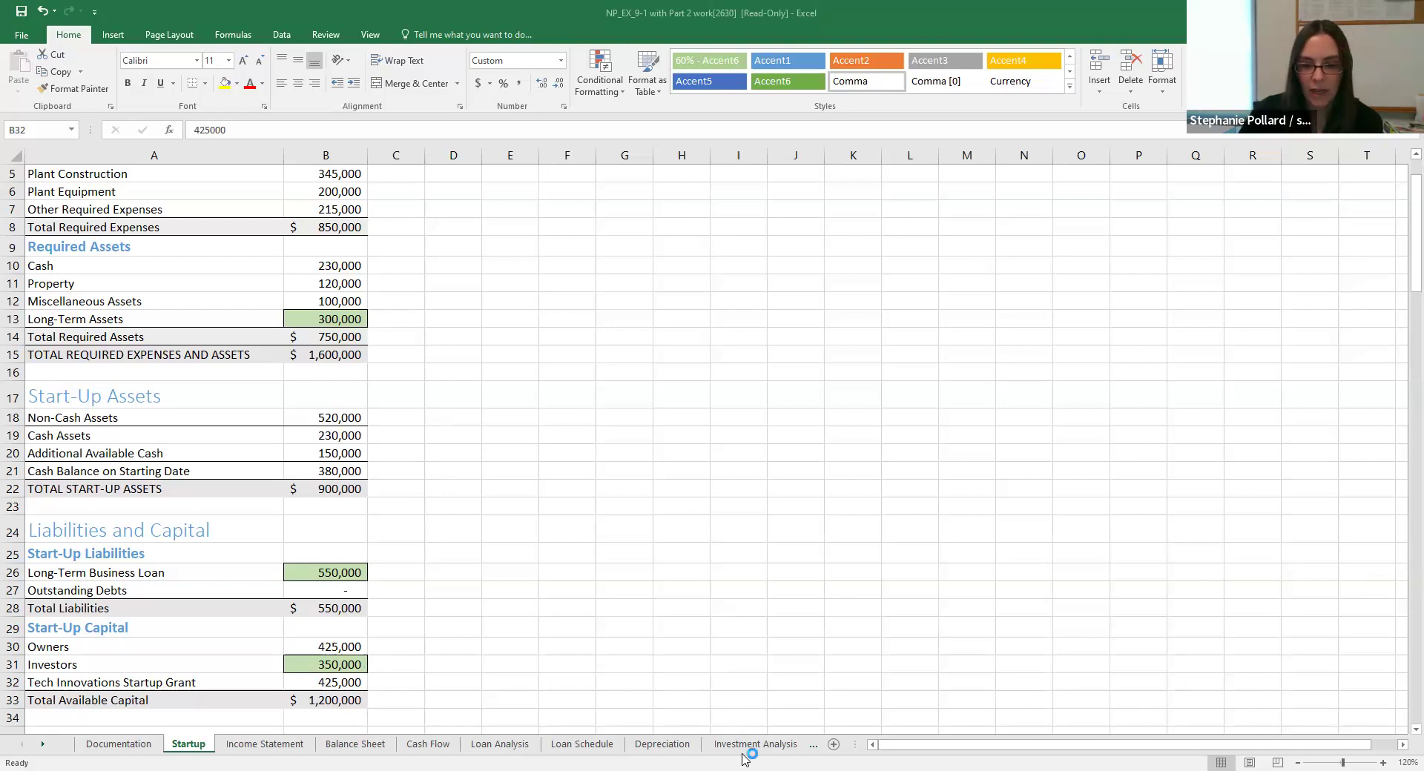
Set Investment (PV) in B6 to the negative of Startup!B31, showing $(350,000)
left_click(779, 744)
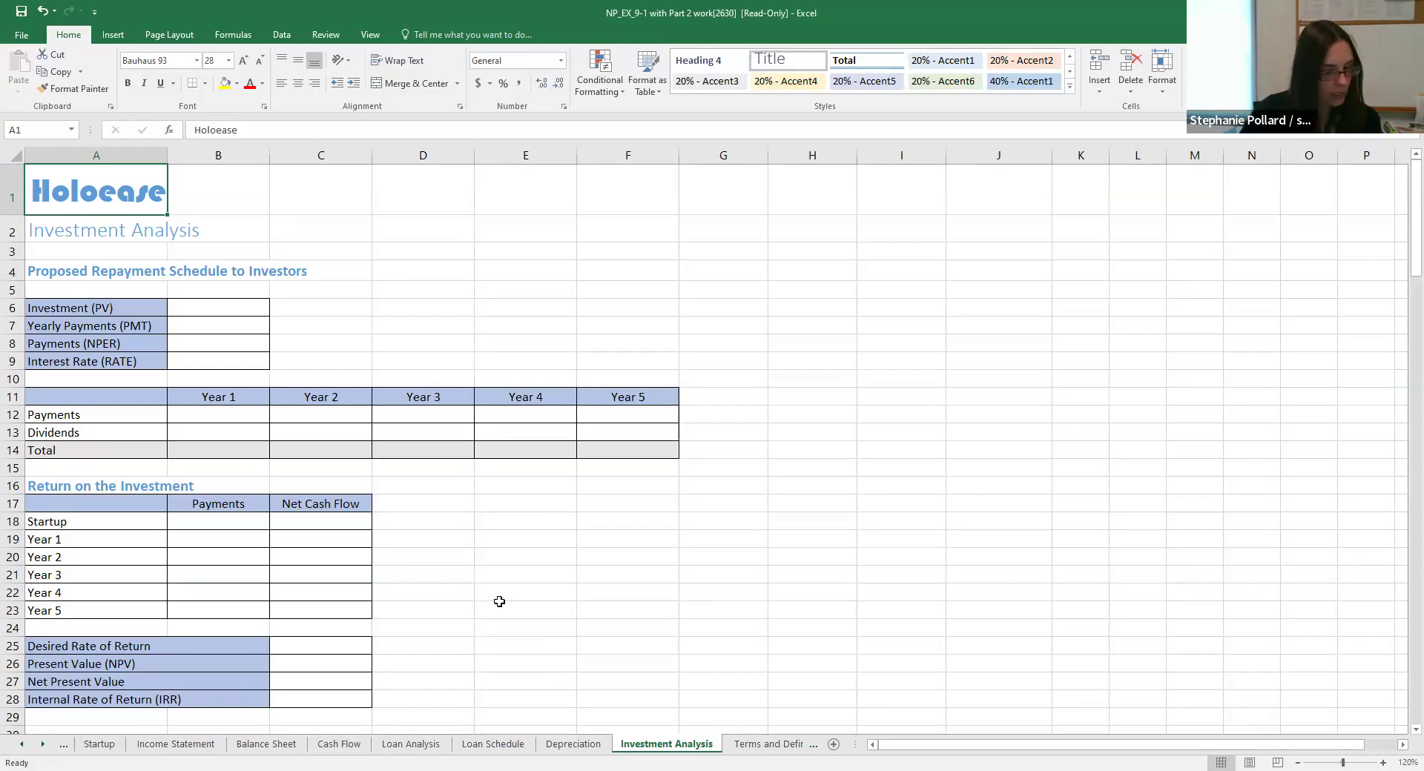
left_click(231, 308)
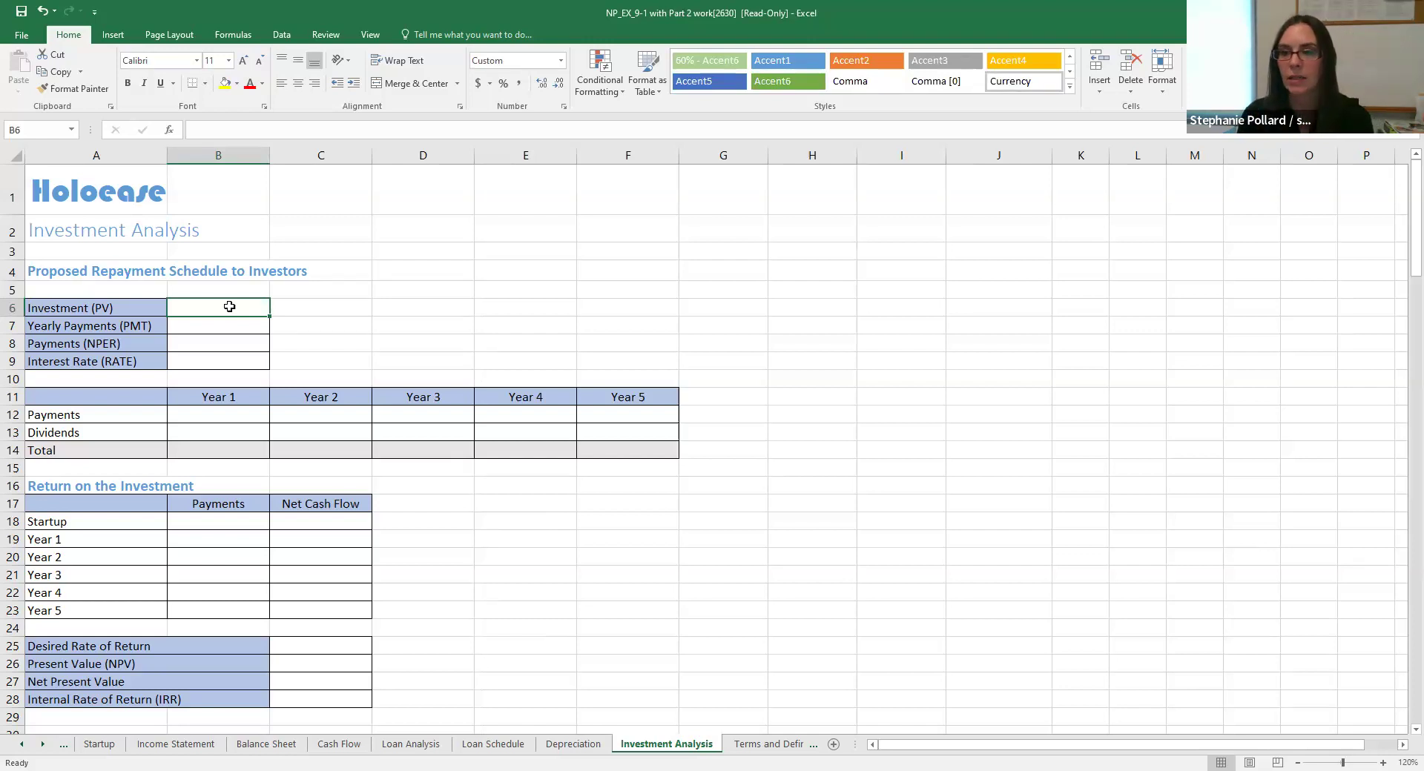
type("=")
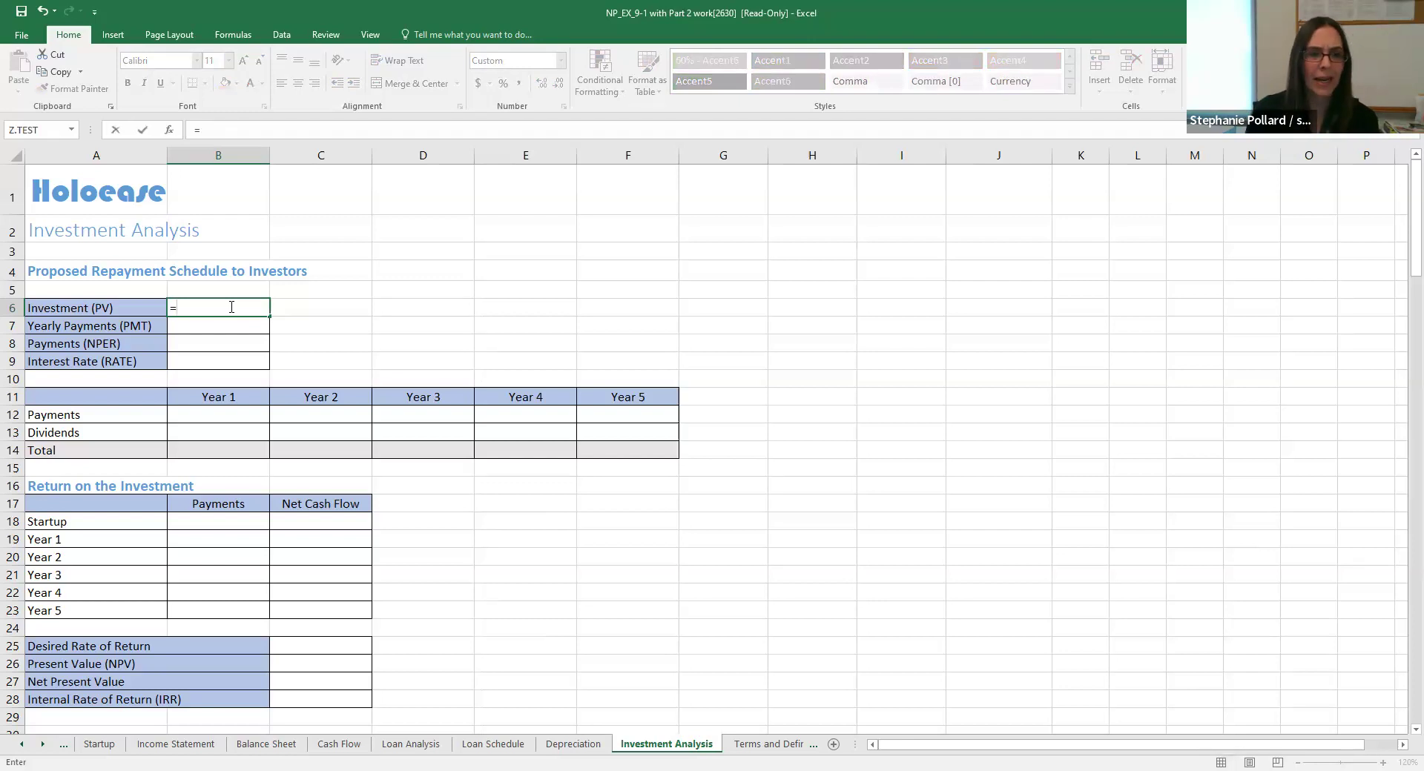
type("-")
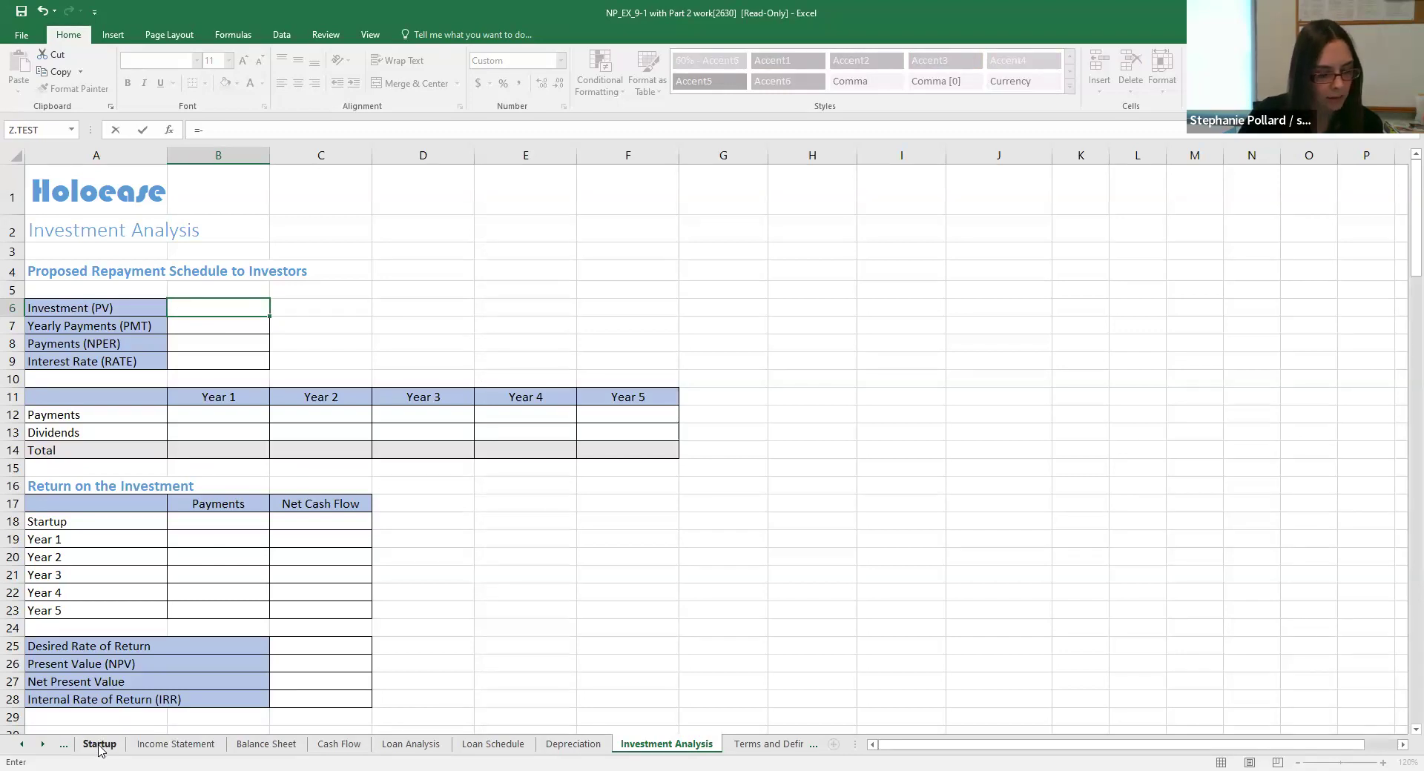
left_click(99, 745)
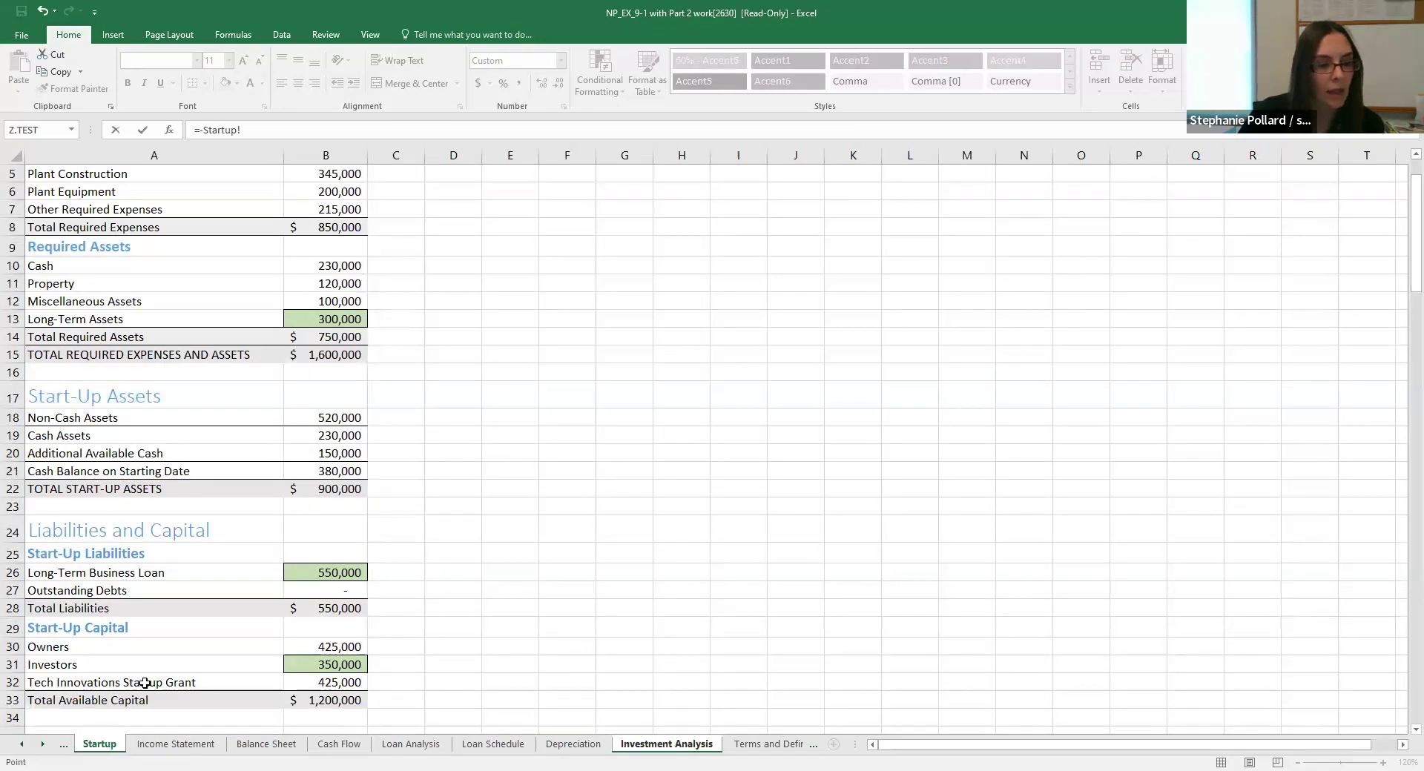
left_click(302, 664)
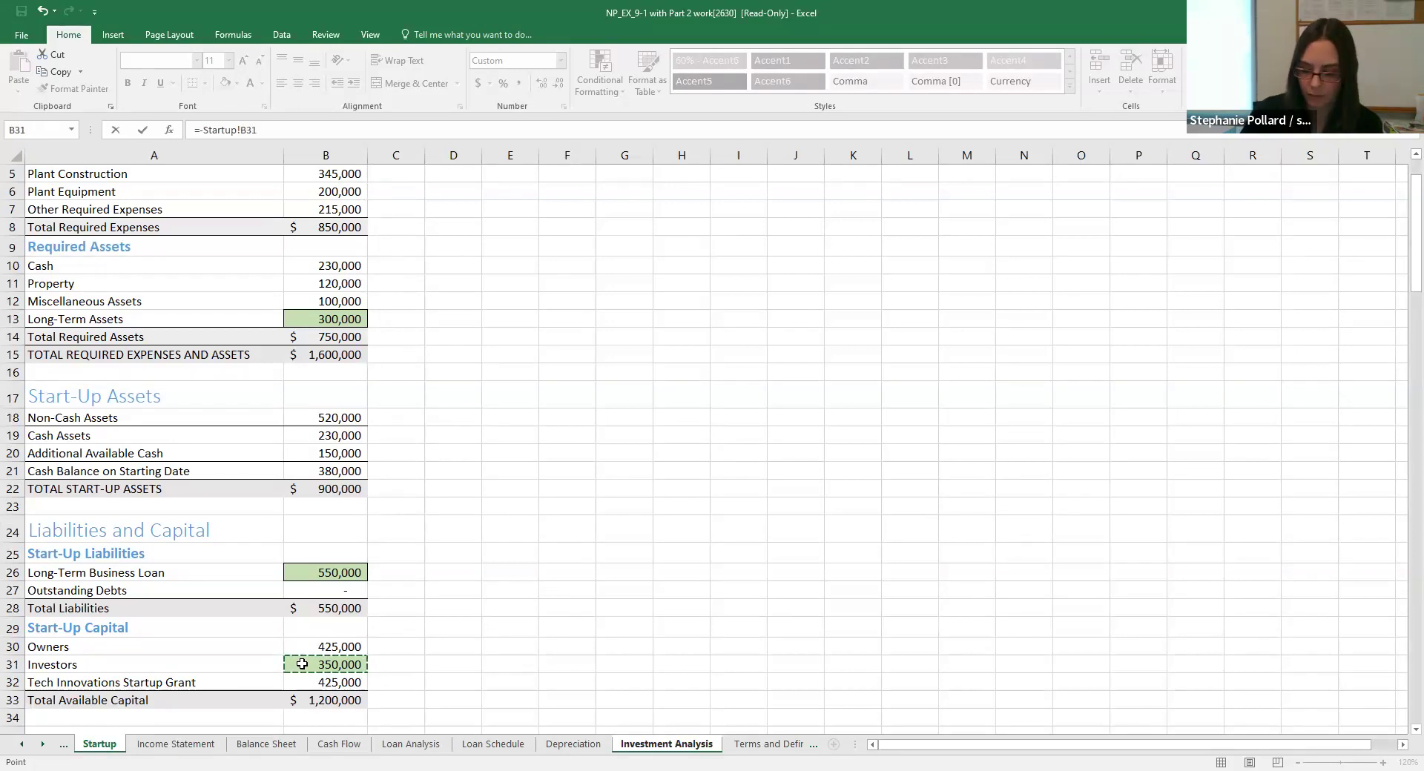
key("Return")
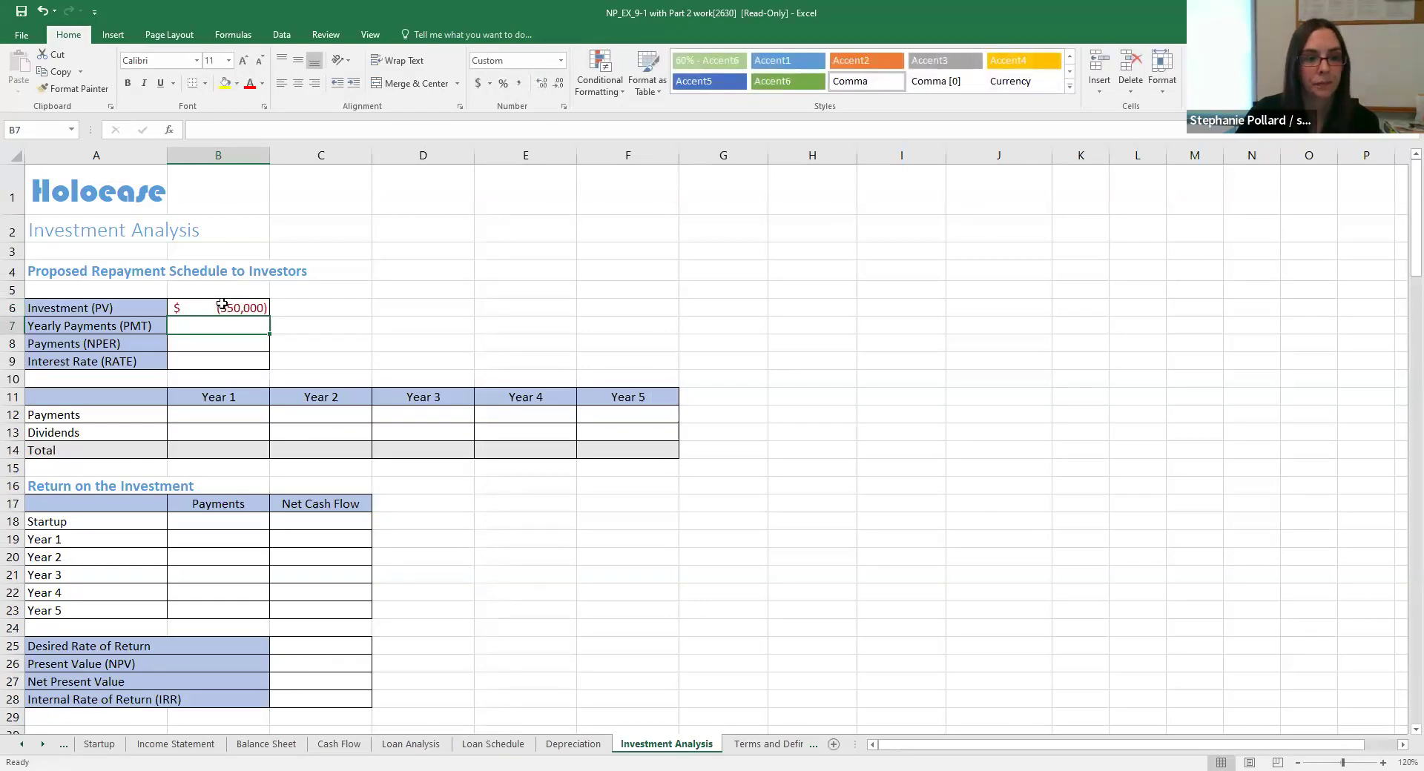
left_click(196, 306)
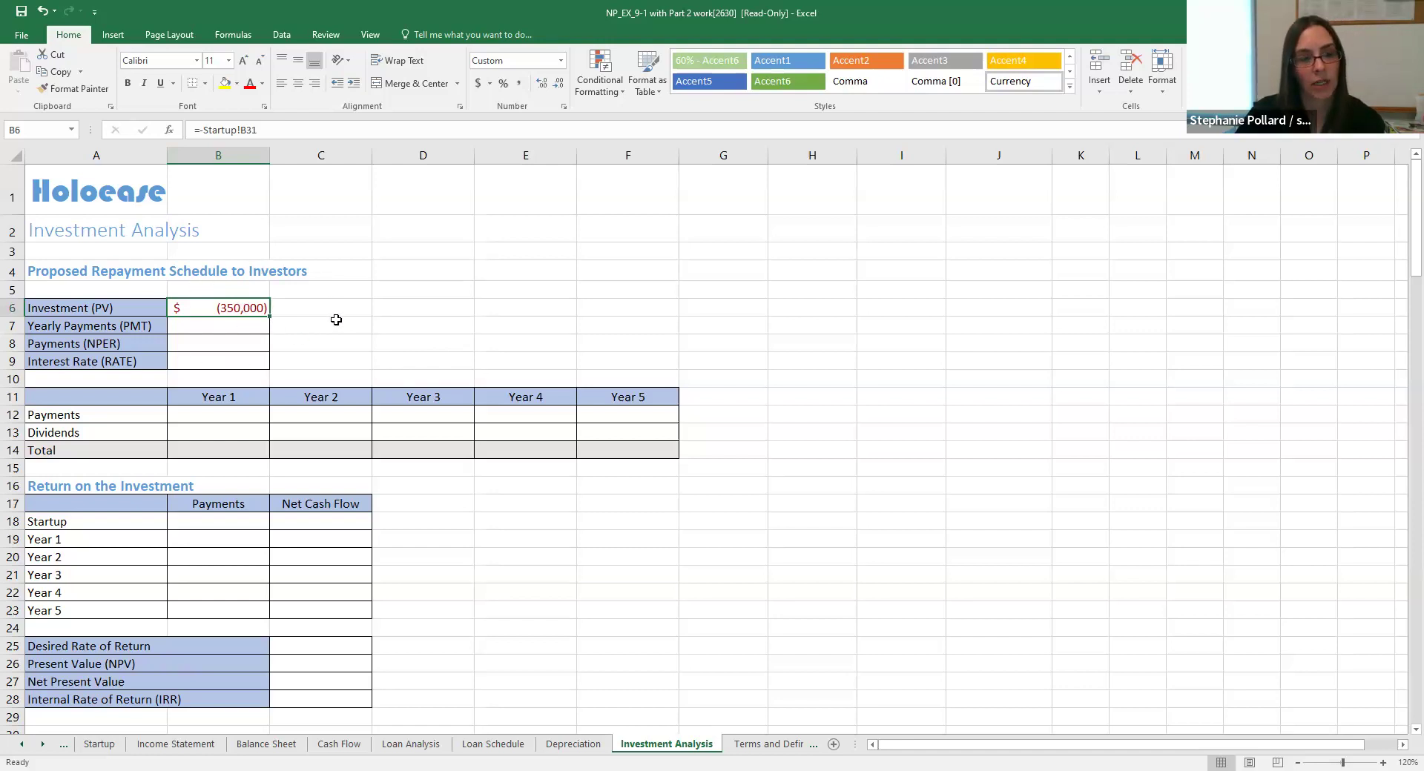
left_click(150, 276)
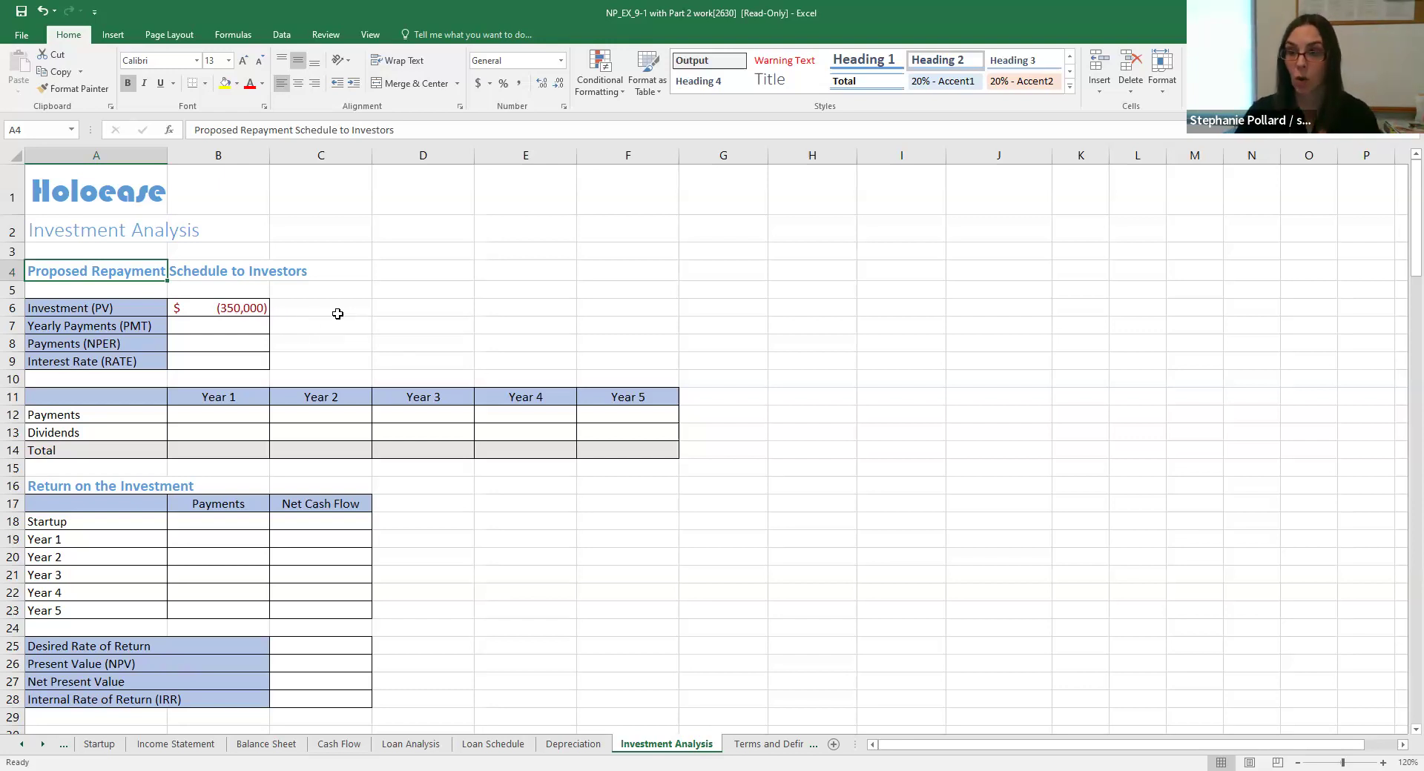
left_click(242, 310)
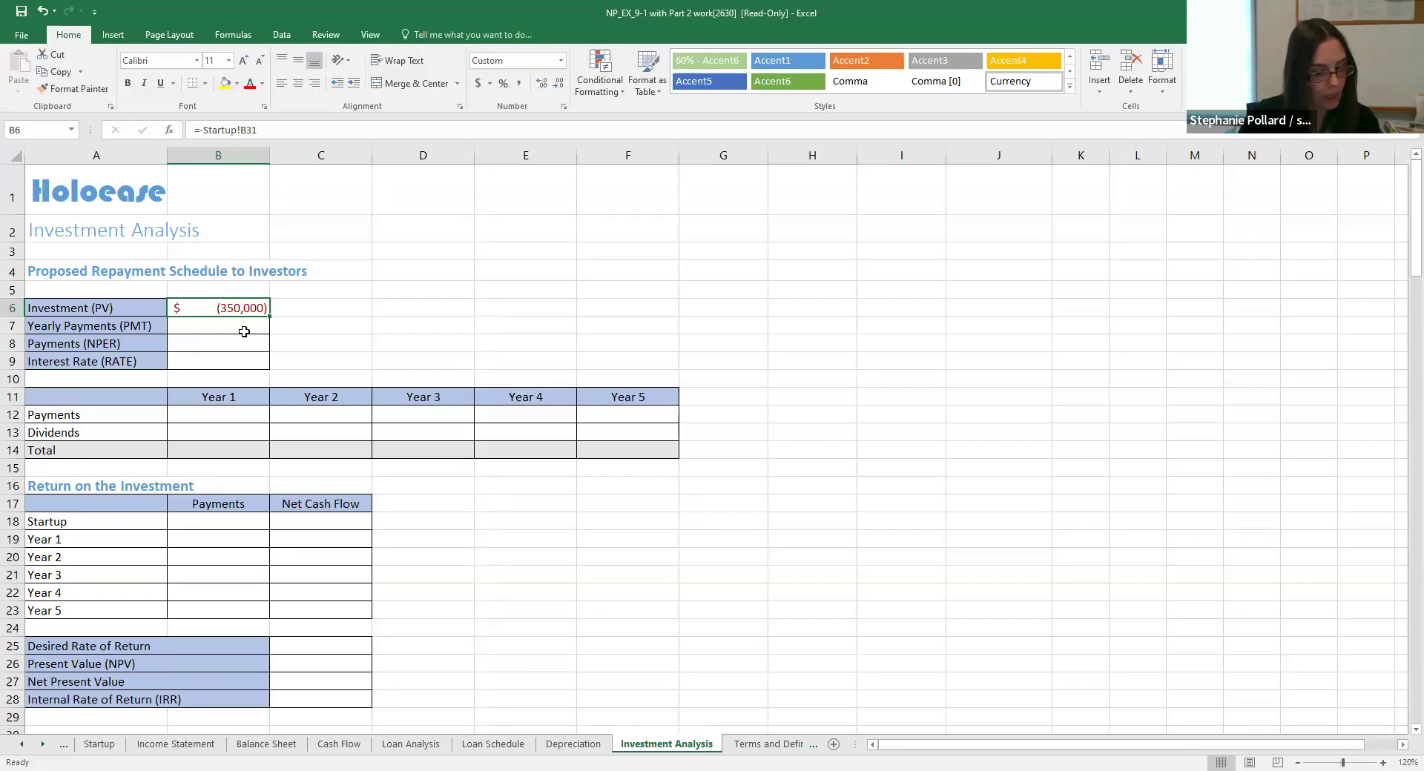
Enter 80,000 as Yearly Payments in B7 and 5 as Payments in B8
left_click(244, 327)
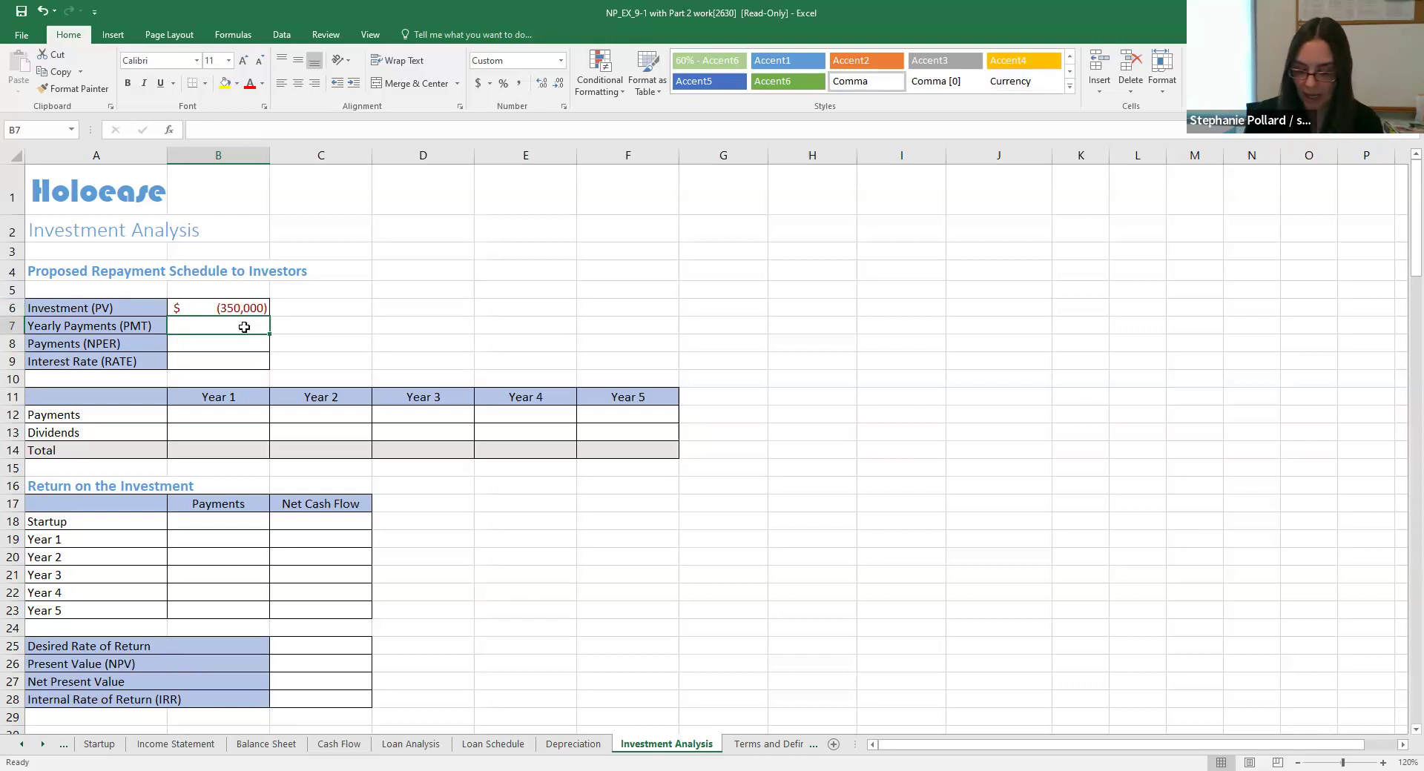
type("80,000")
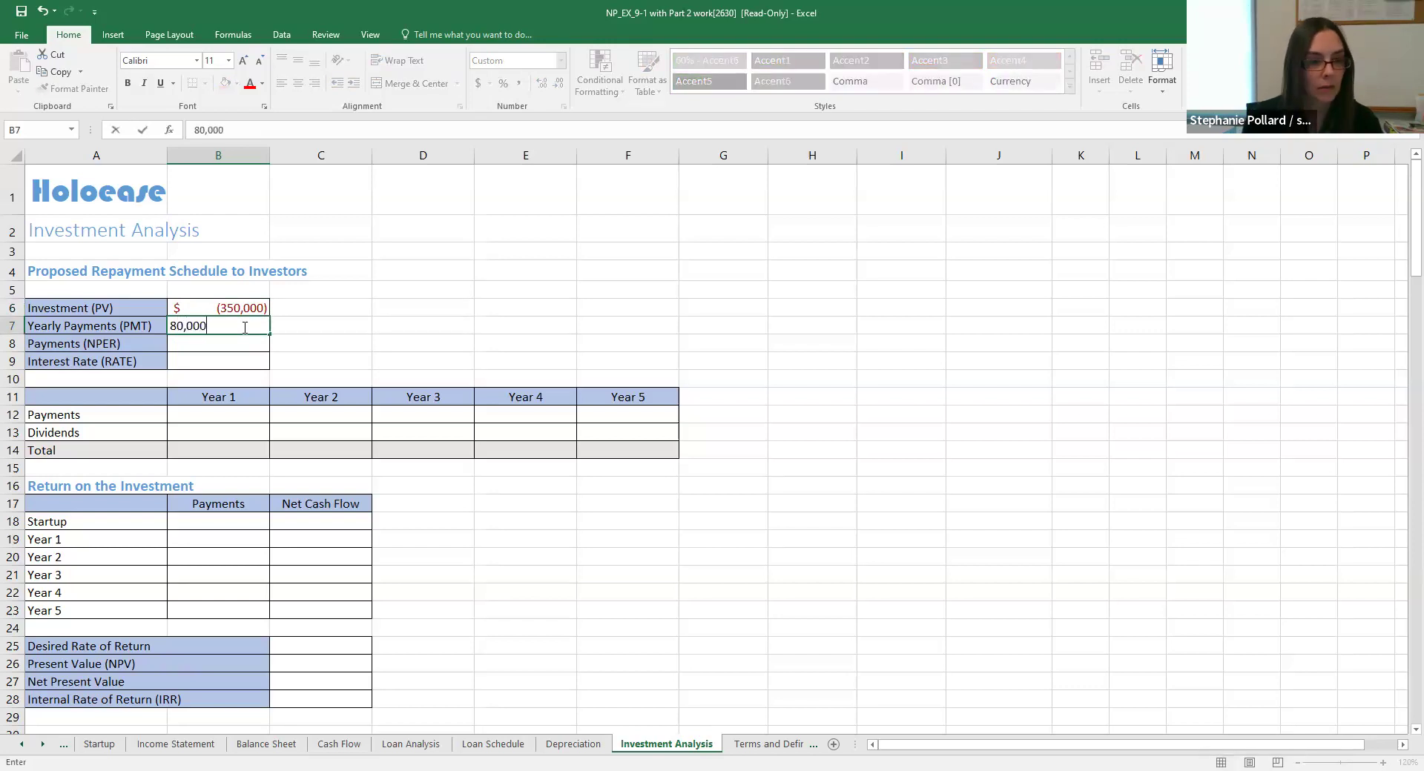
key("Return")
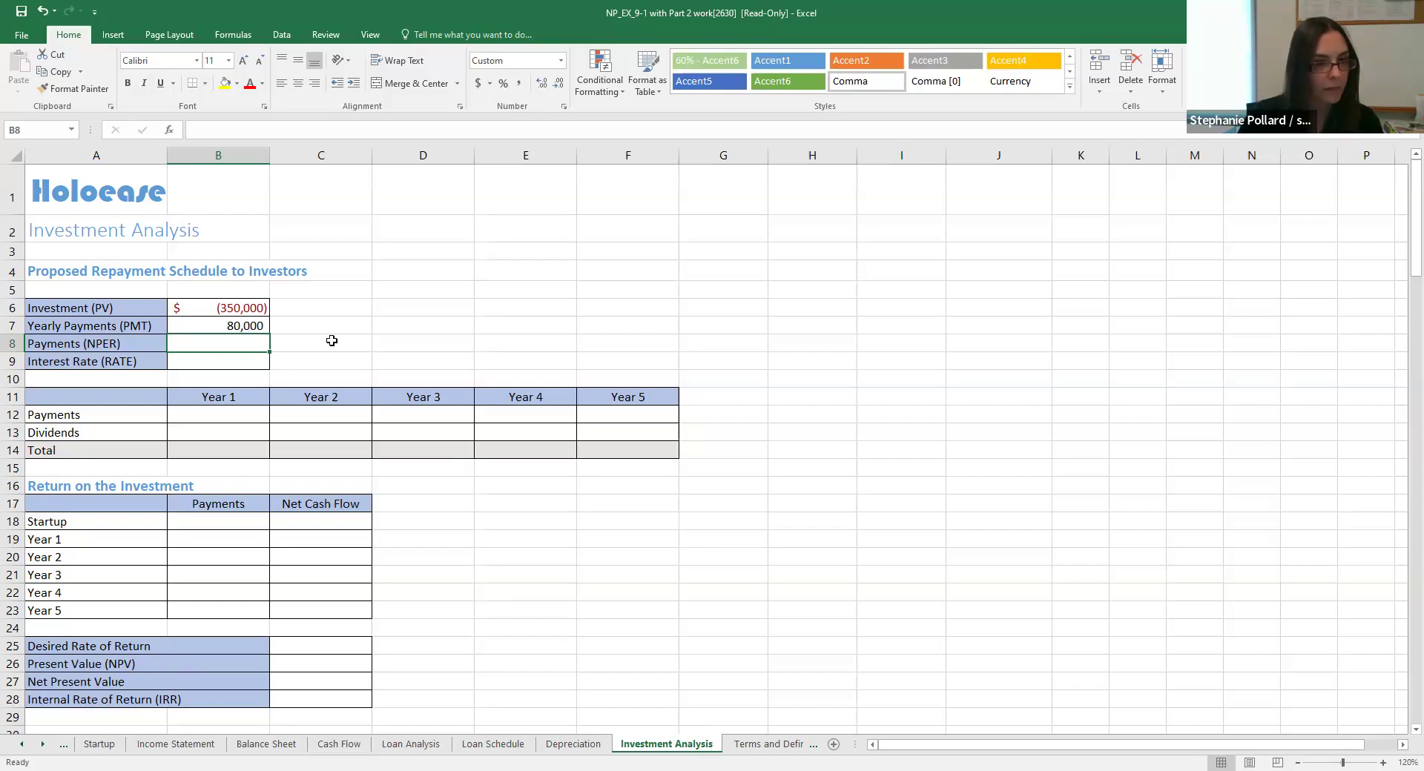
type("5")
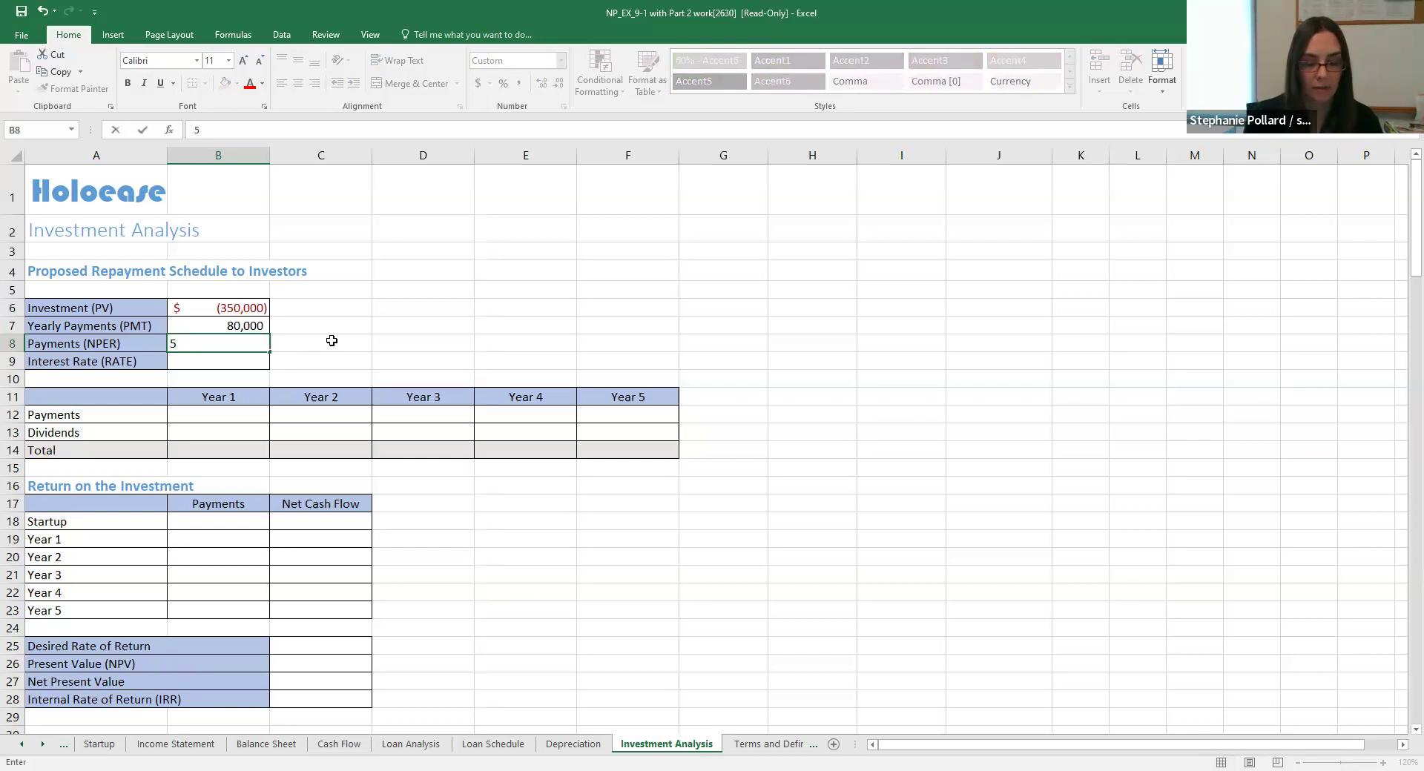
key("Return")
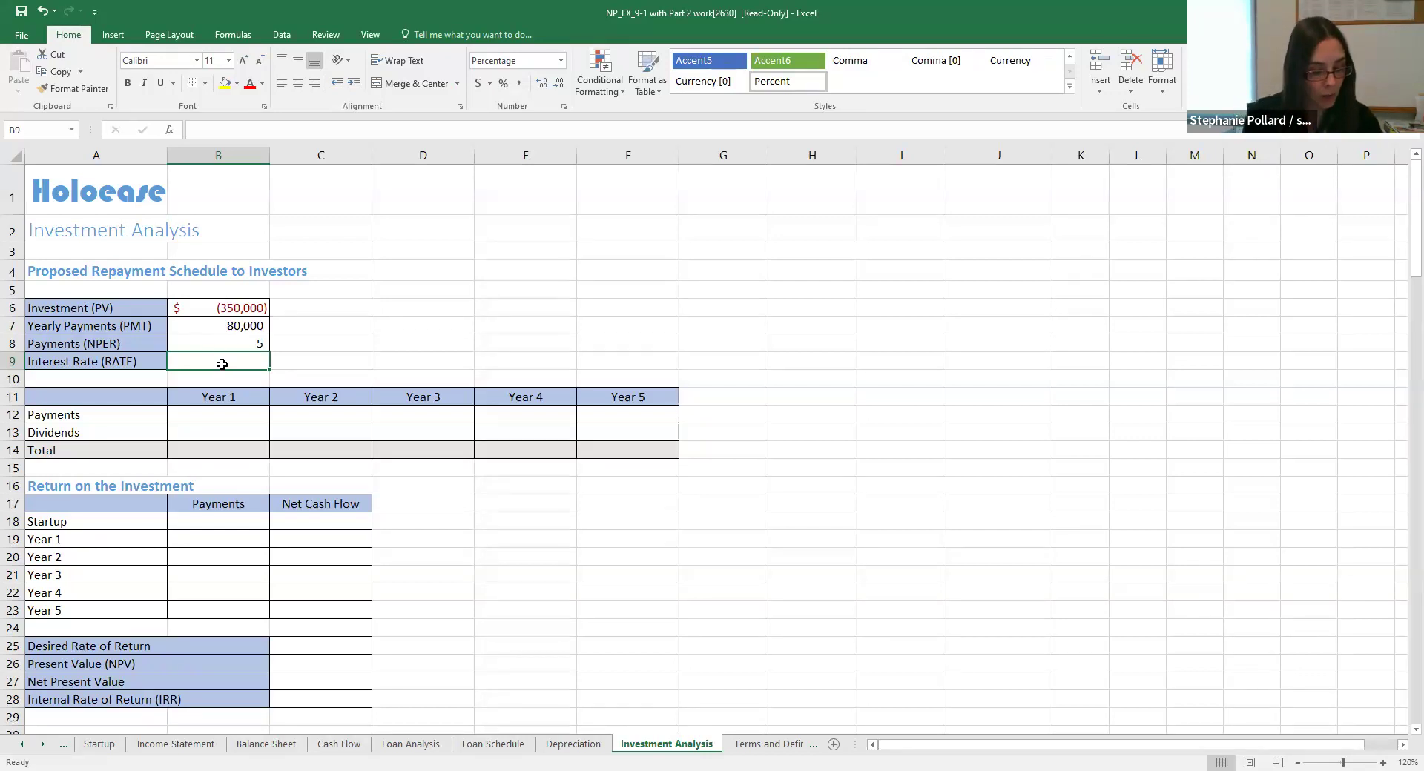
Enter =RATE(B8,B7,B6) in B9 to get a 4.62% interest rate
type("=e")
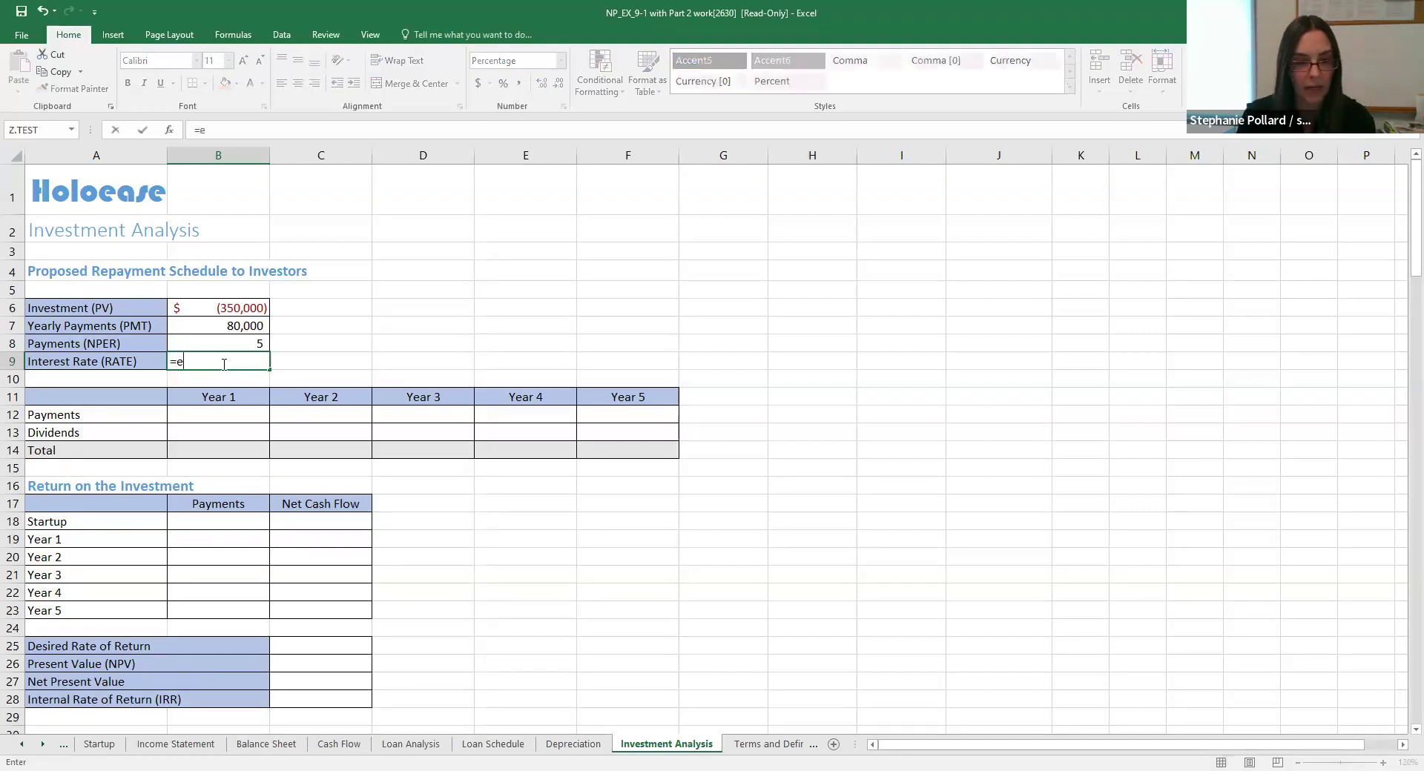
key("BackSpace")
type("rat")
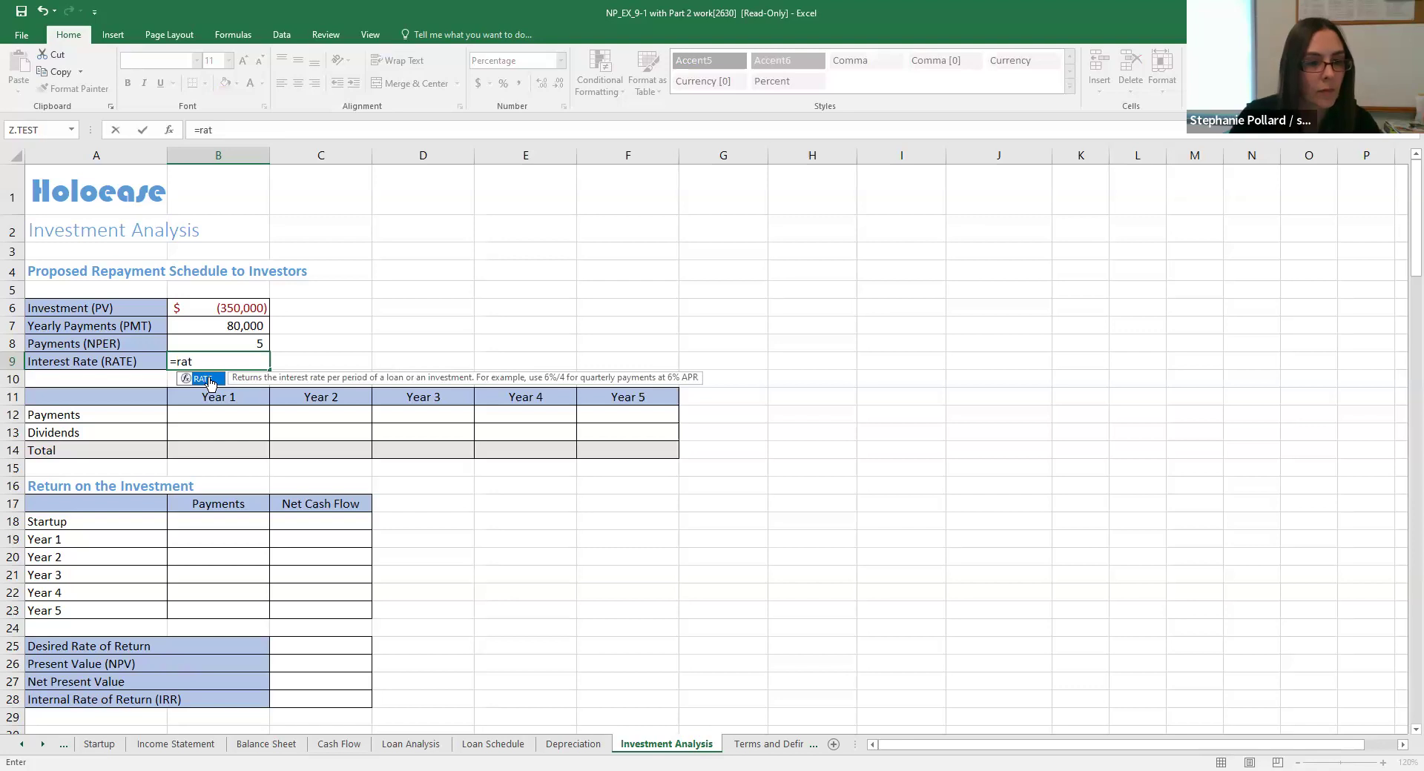
double_click(205, 379)
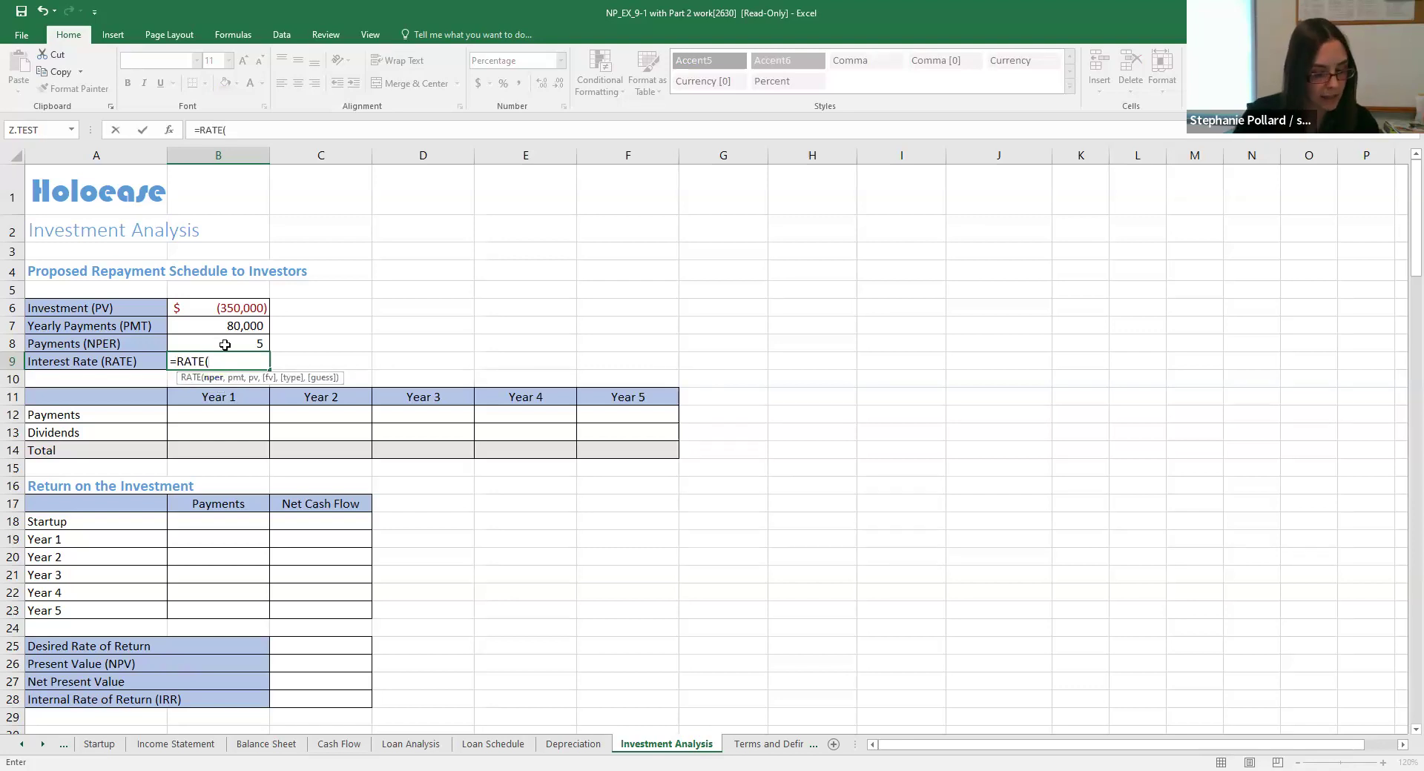
left_click(226, 344)
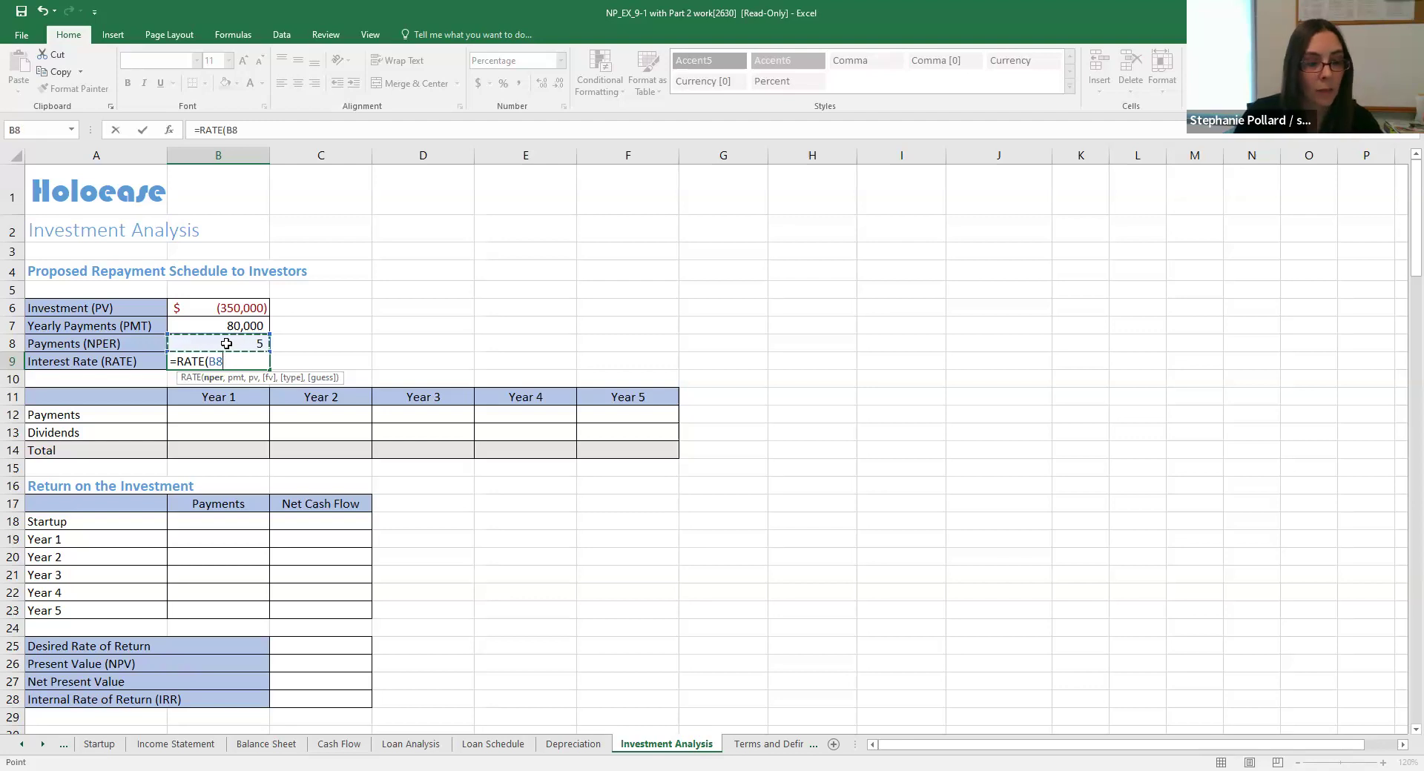
type(",")
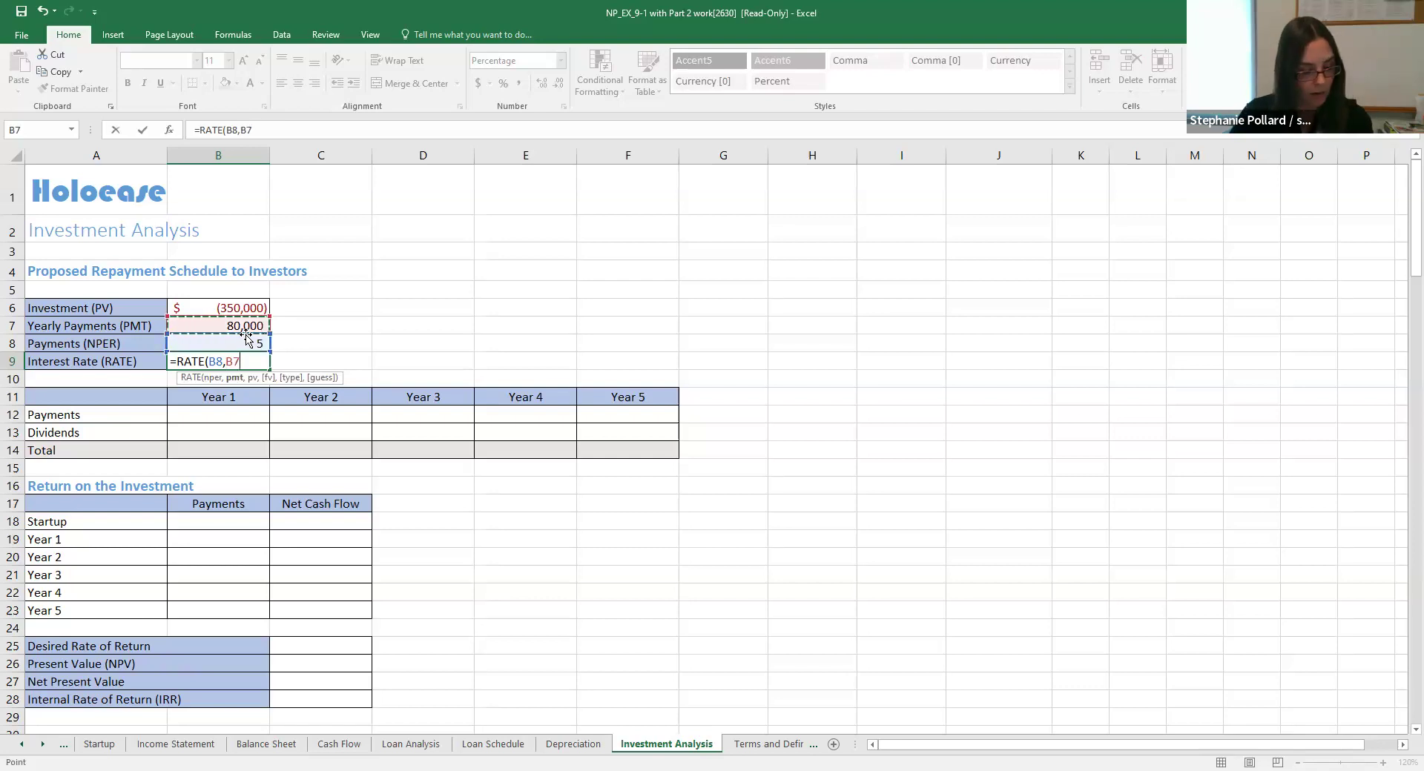
type(",")
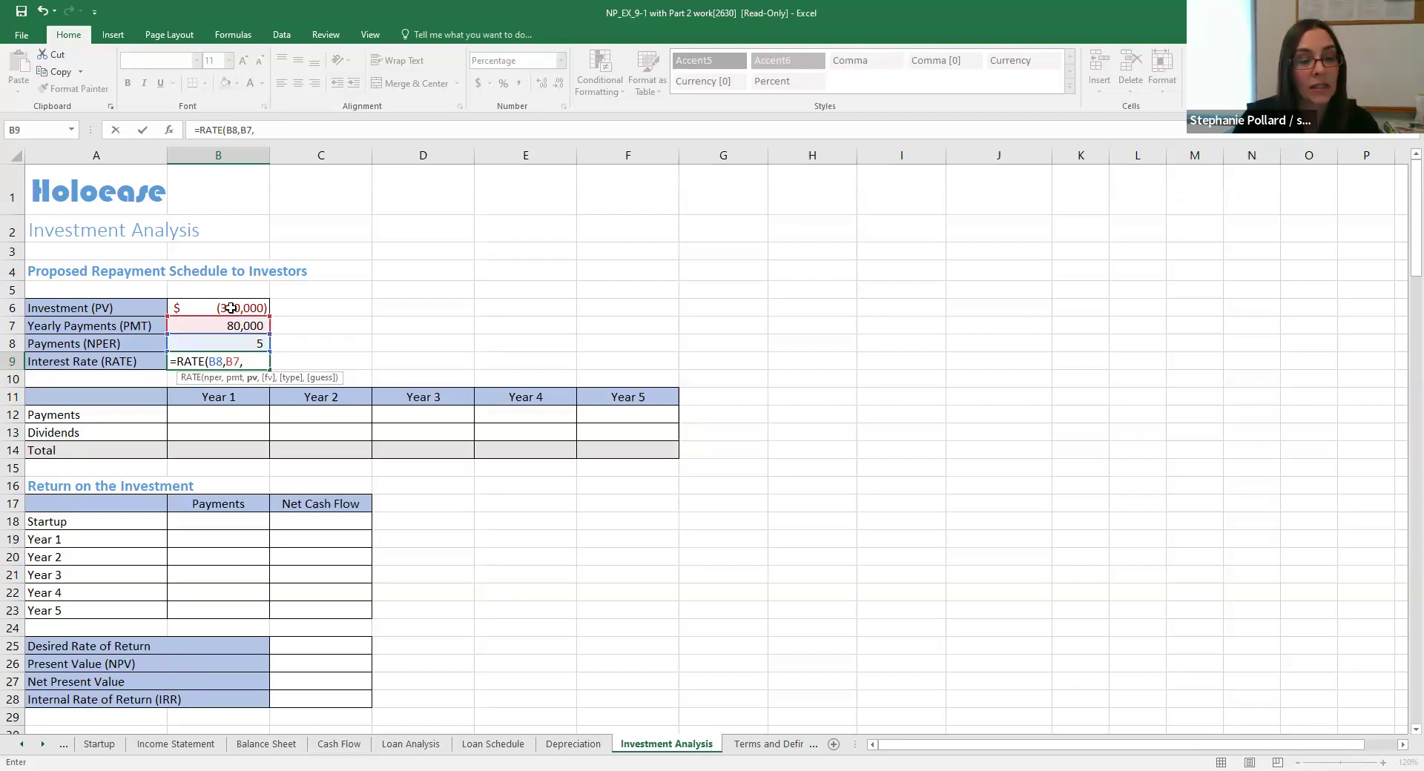
left_click(231, 308)
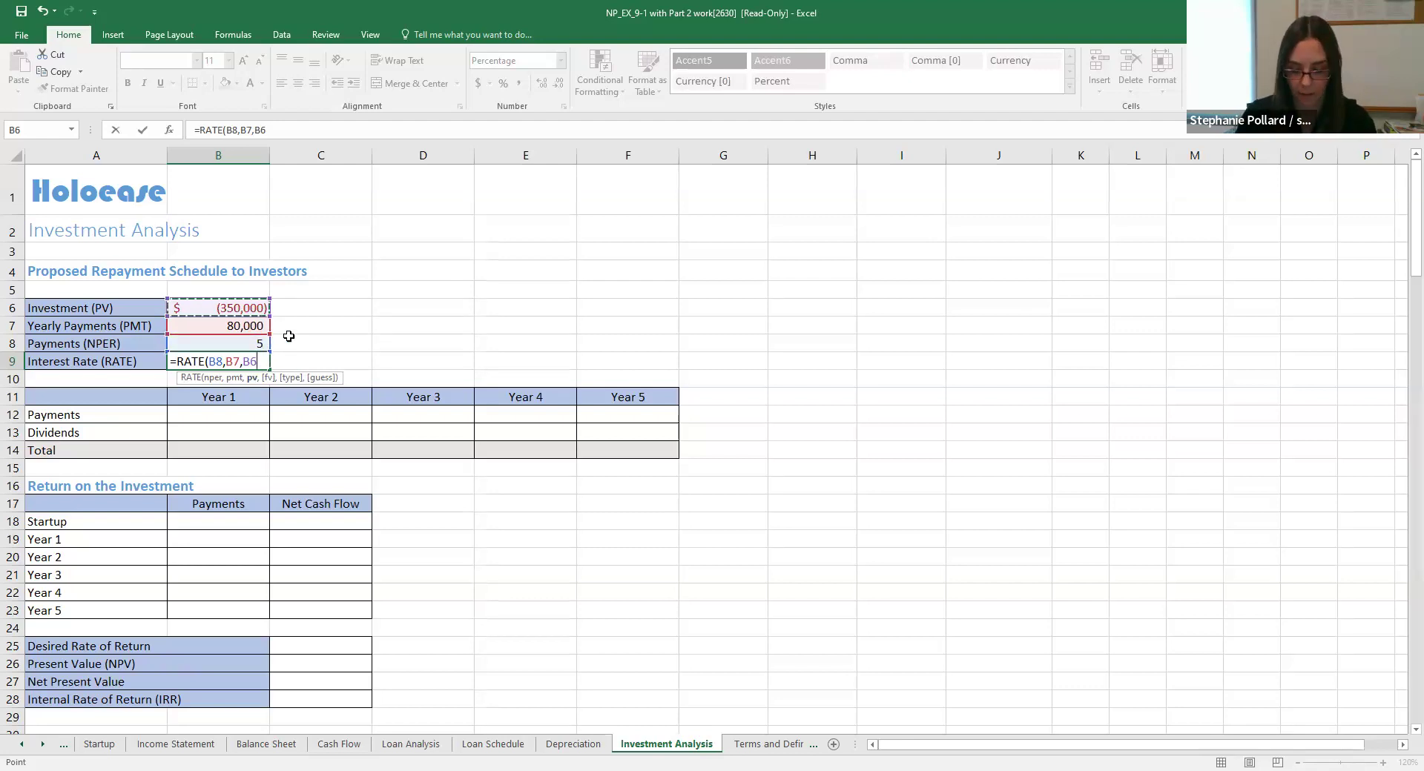
type(")")
key("Return")
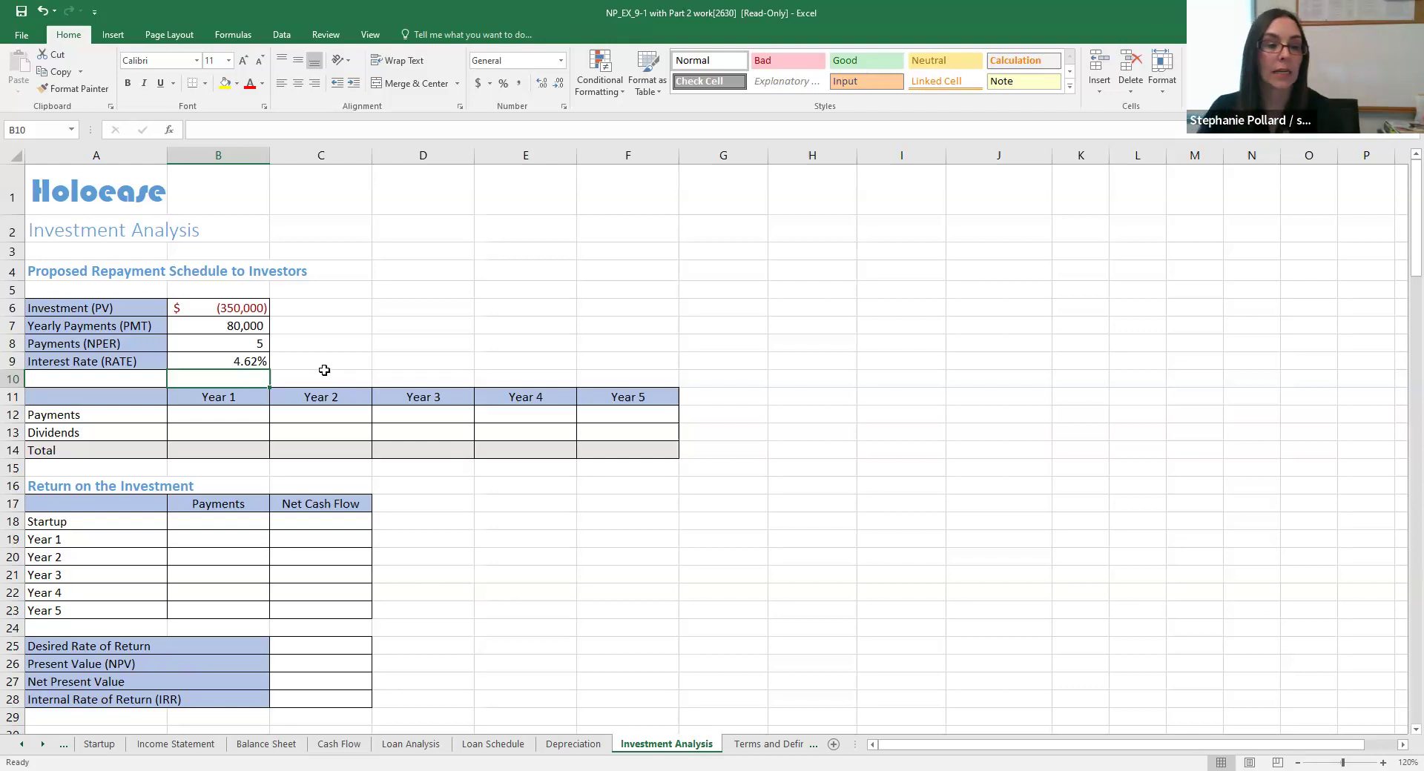
Set B12 to =$B$7 and fill it across to F12 for Years 1–5
left_click(228, 417)
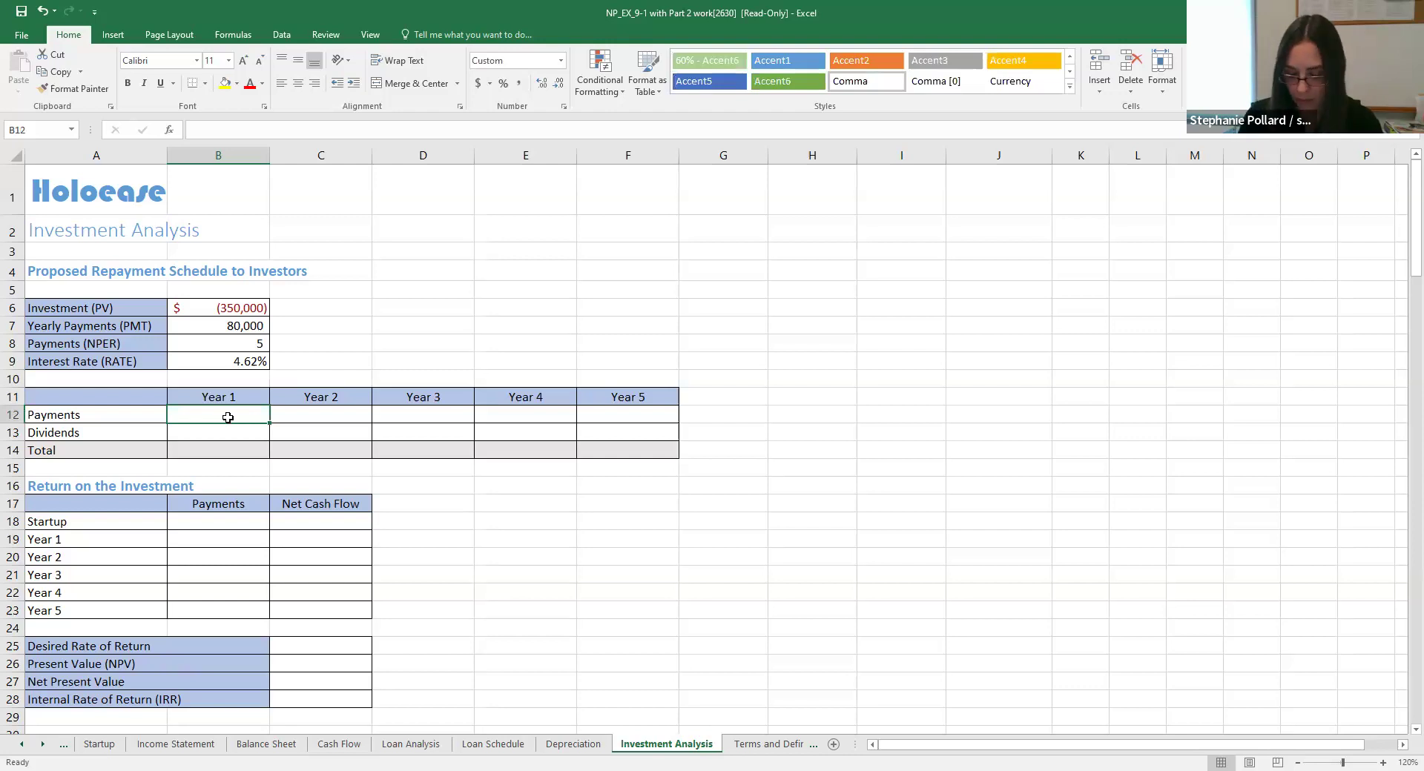
type("=")
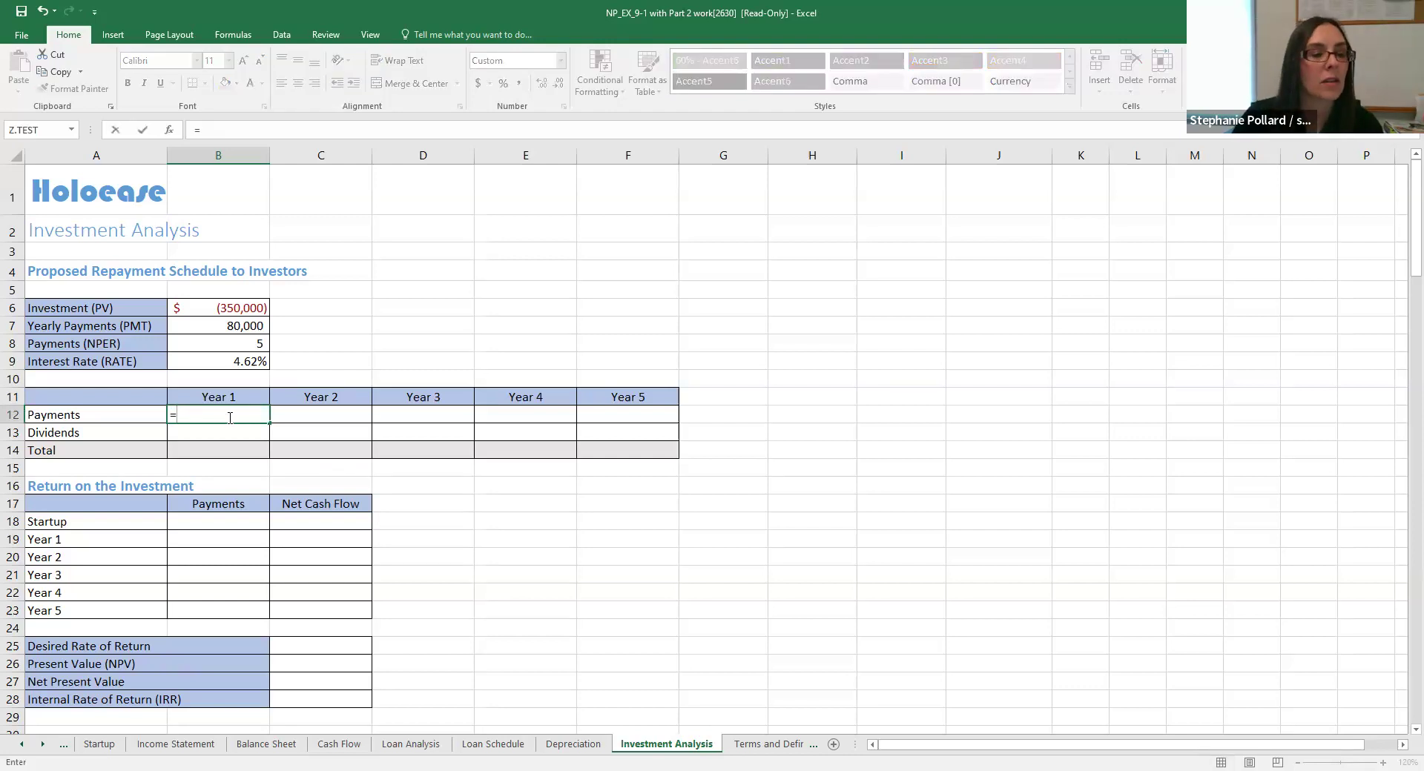
left_click(238, 327)
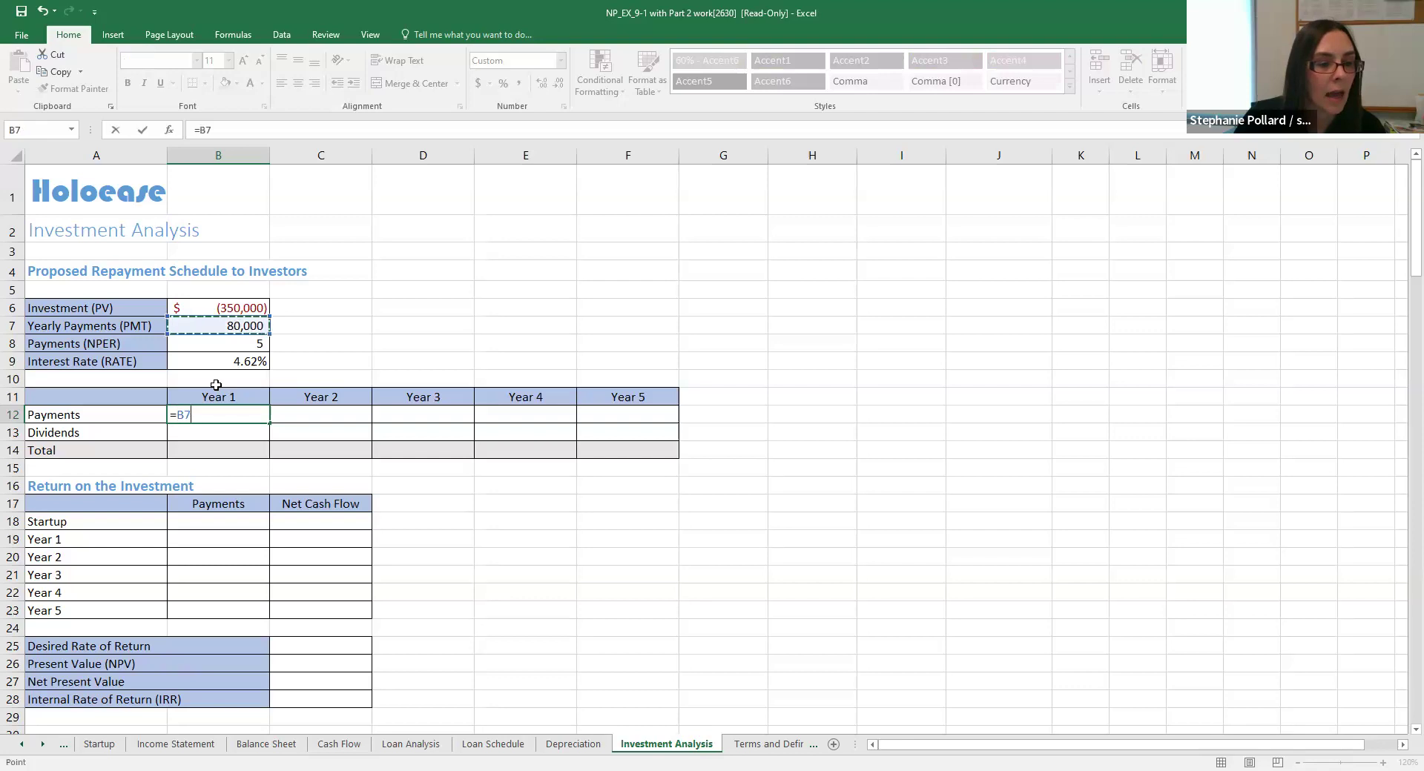
left_click(179, 416)
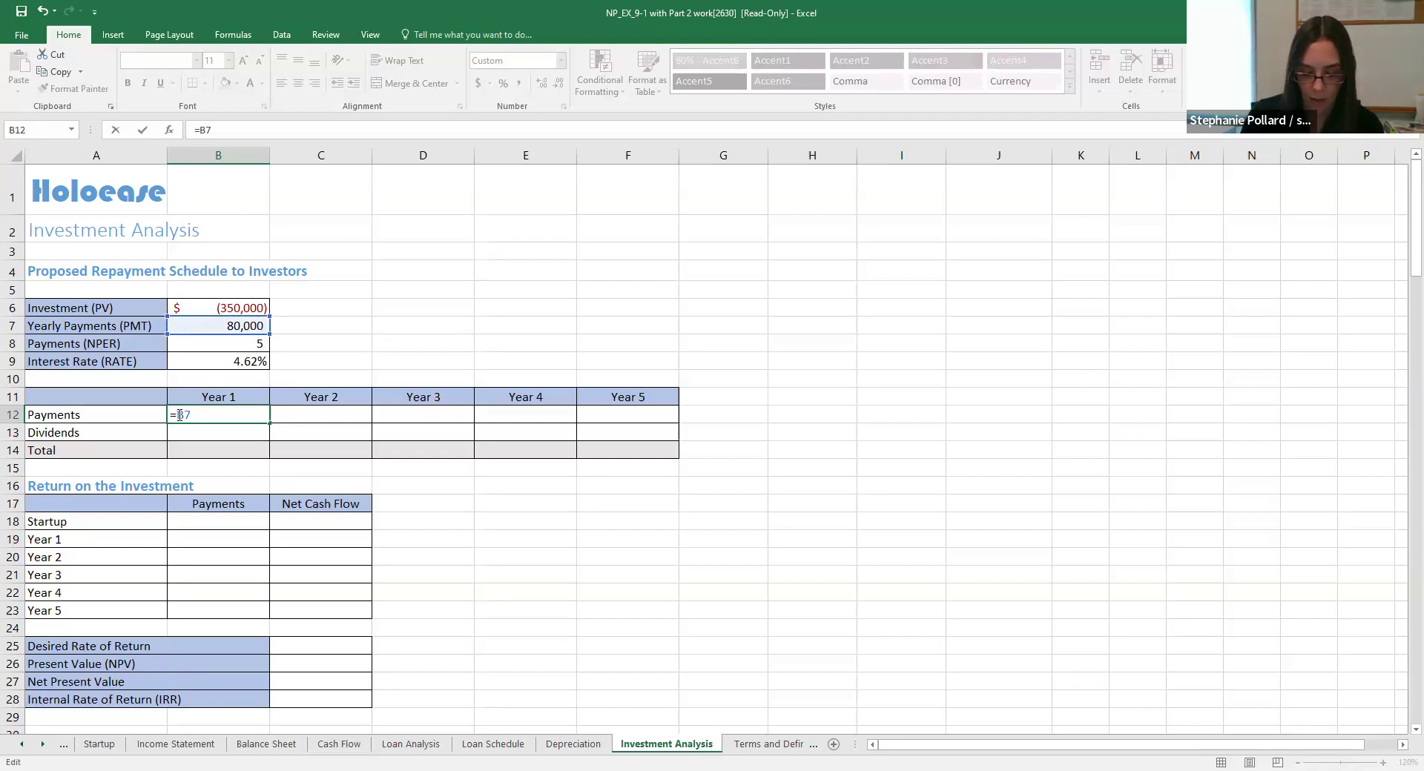
type("$")
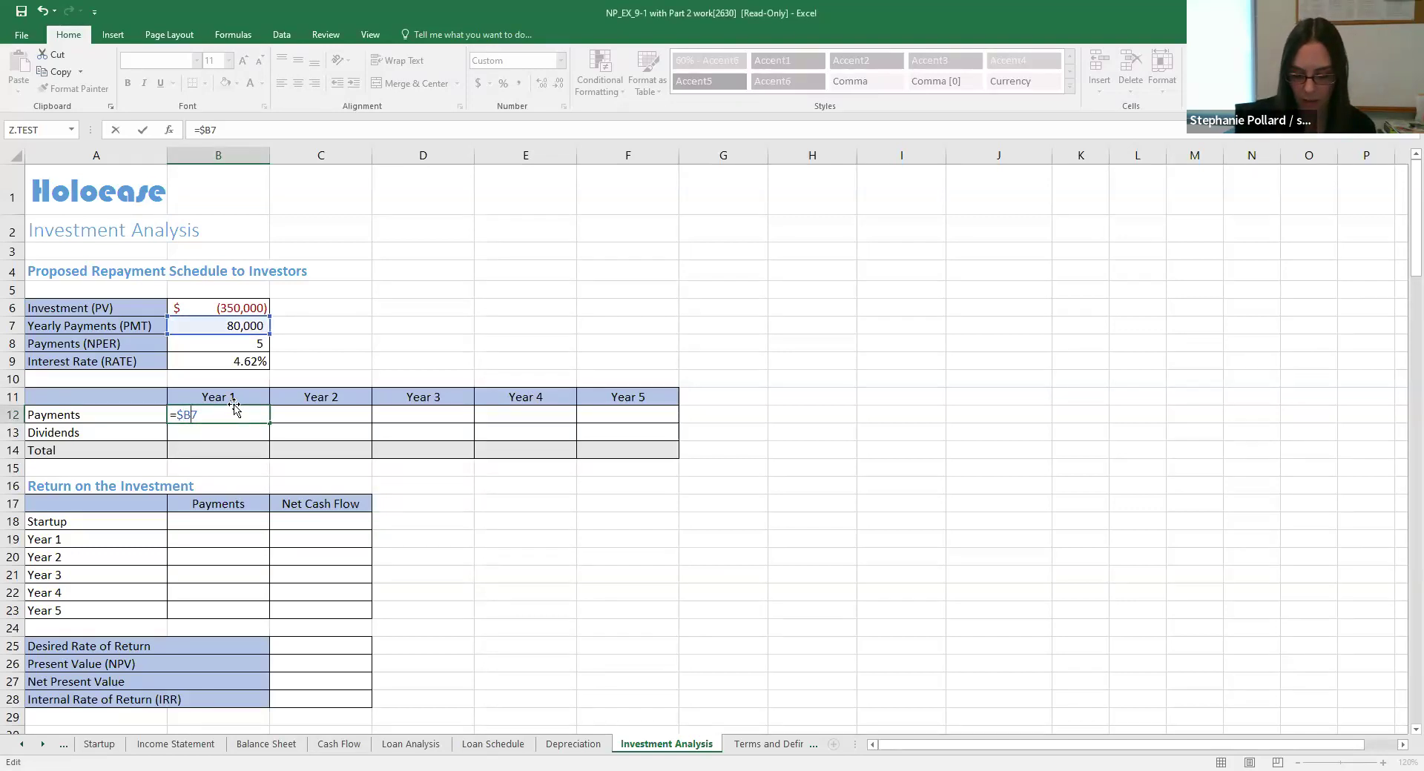
type("$")
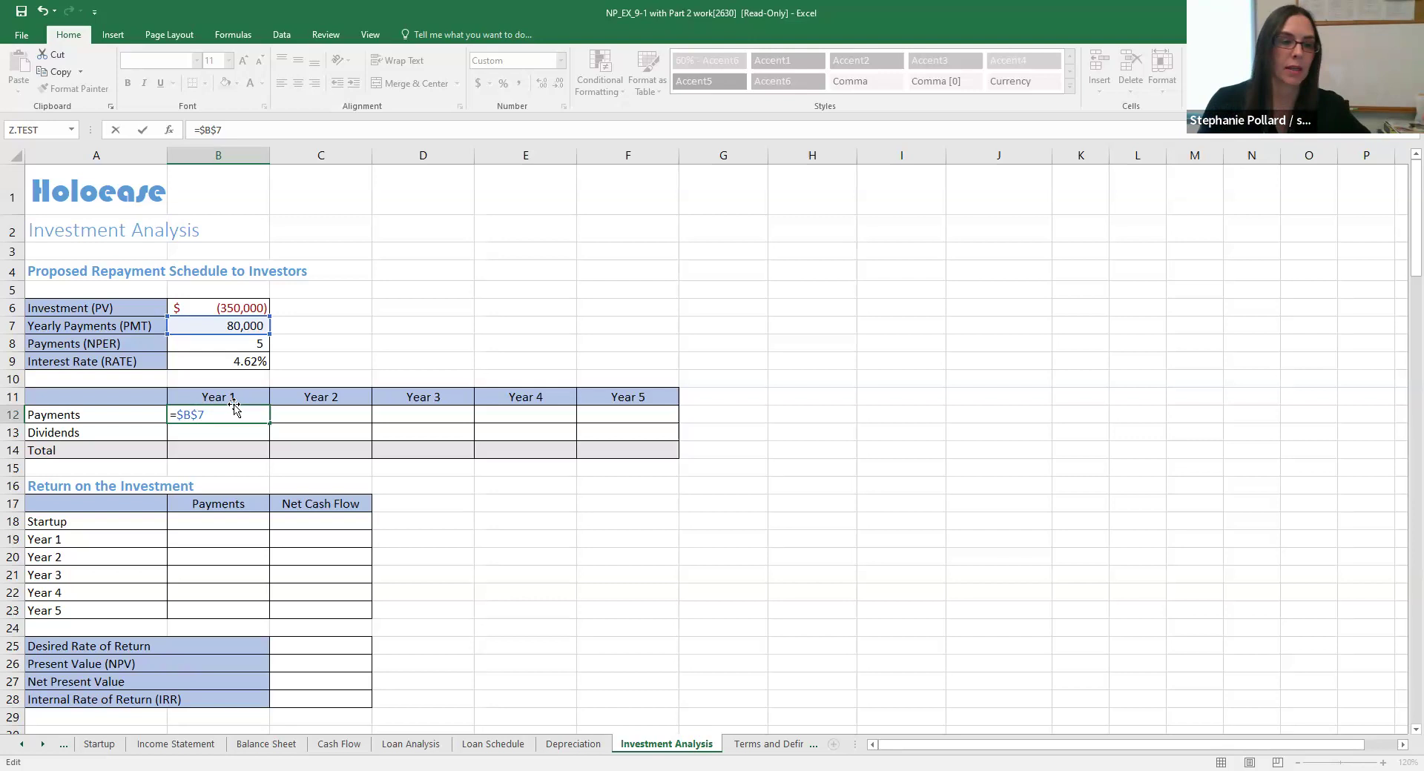
key("Return")
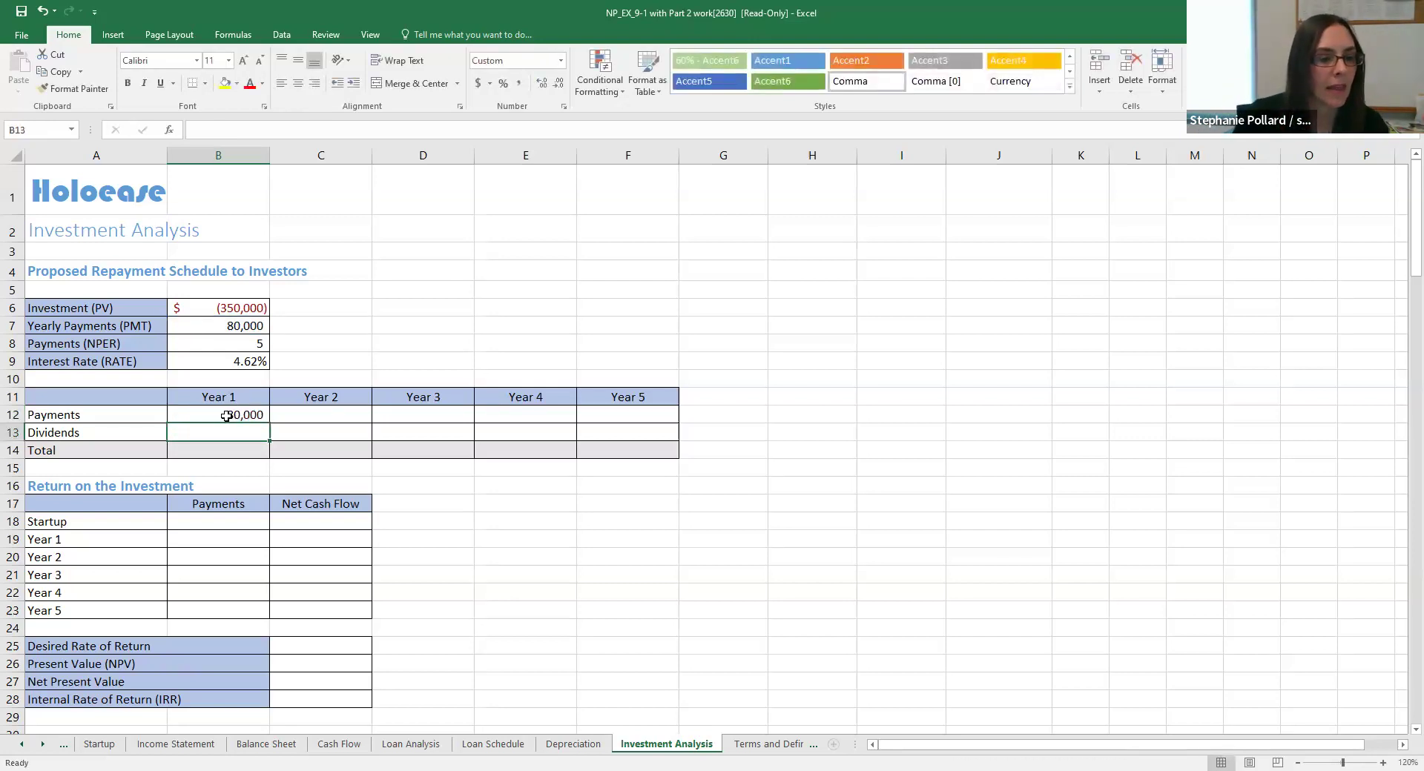
left_click(218, 416)
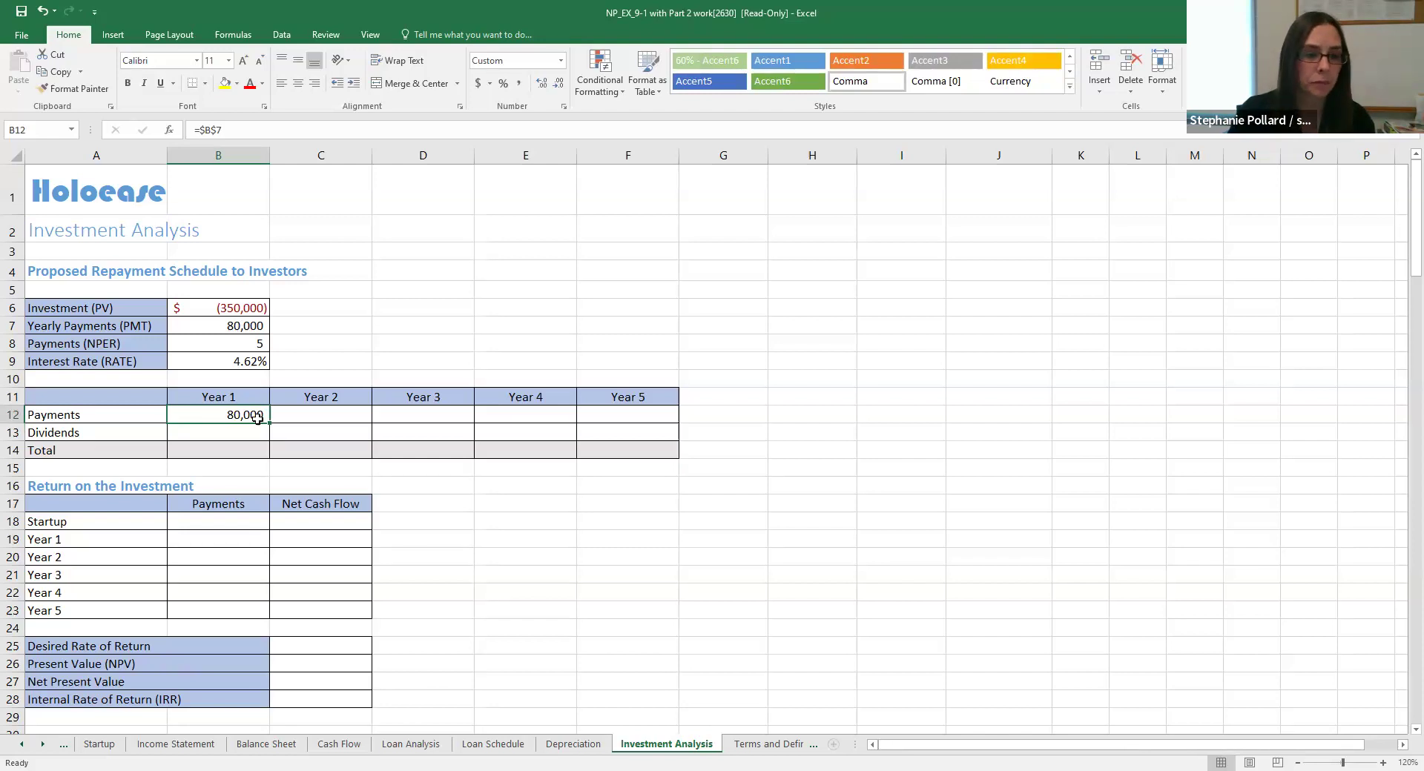
left_click_drag(270, 420, 650, 417)
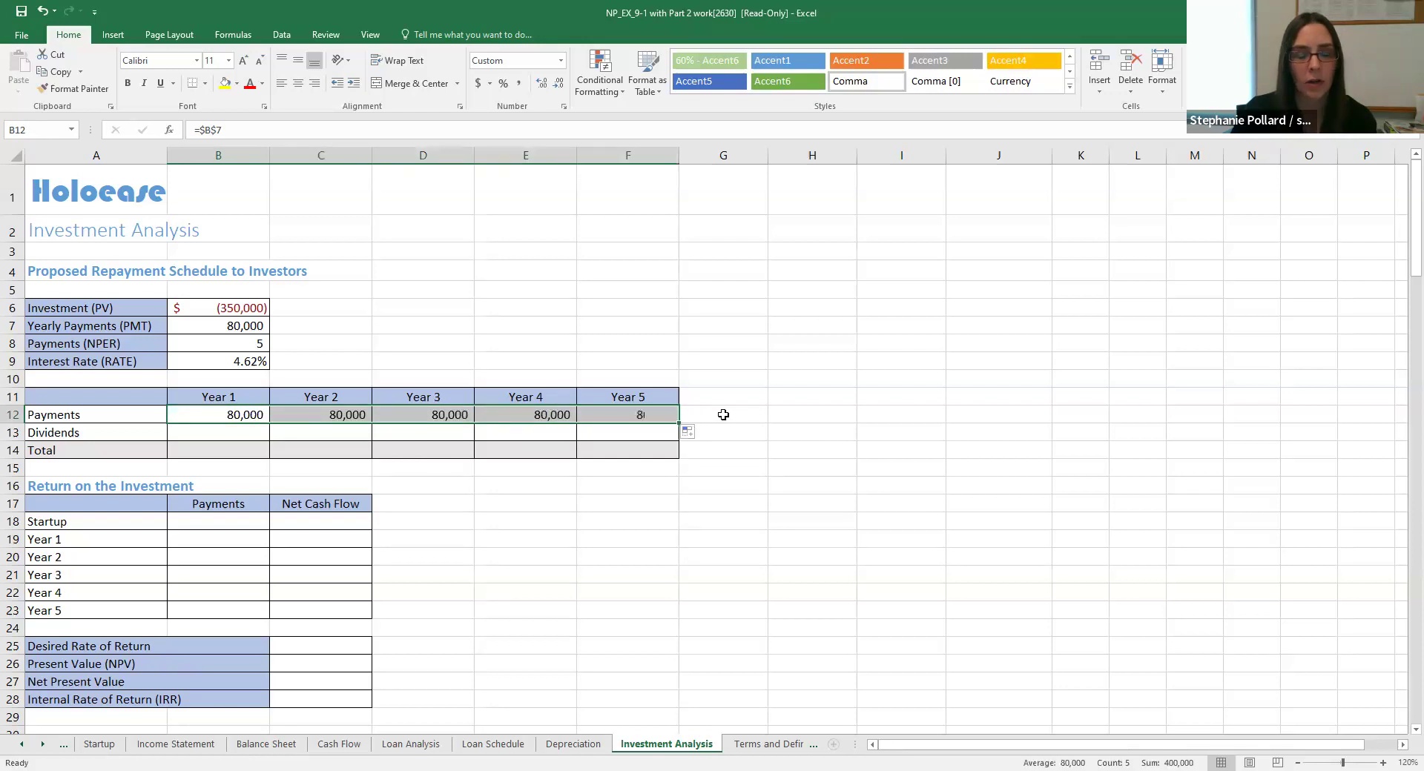
left_click(225, 413)
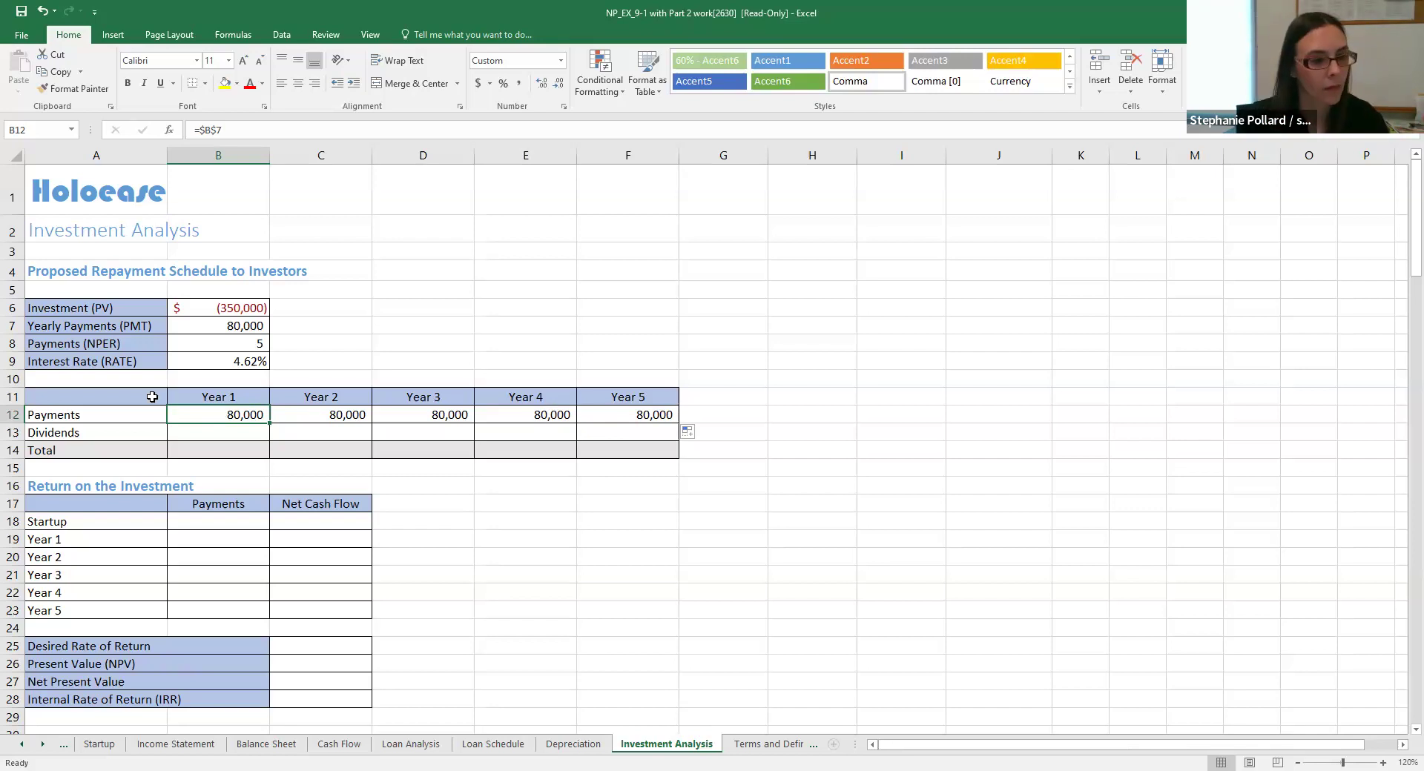
Type dividends 0, 0, 12000, 25000 and 43000 into B13:F13
left_click(202, 434)
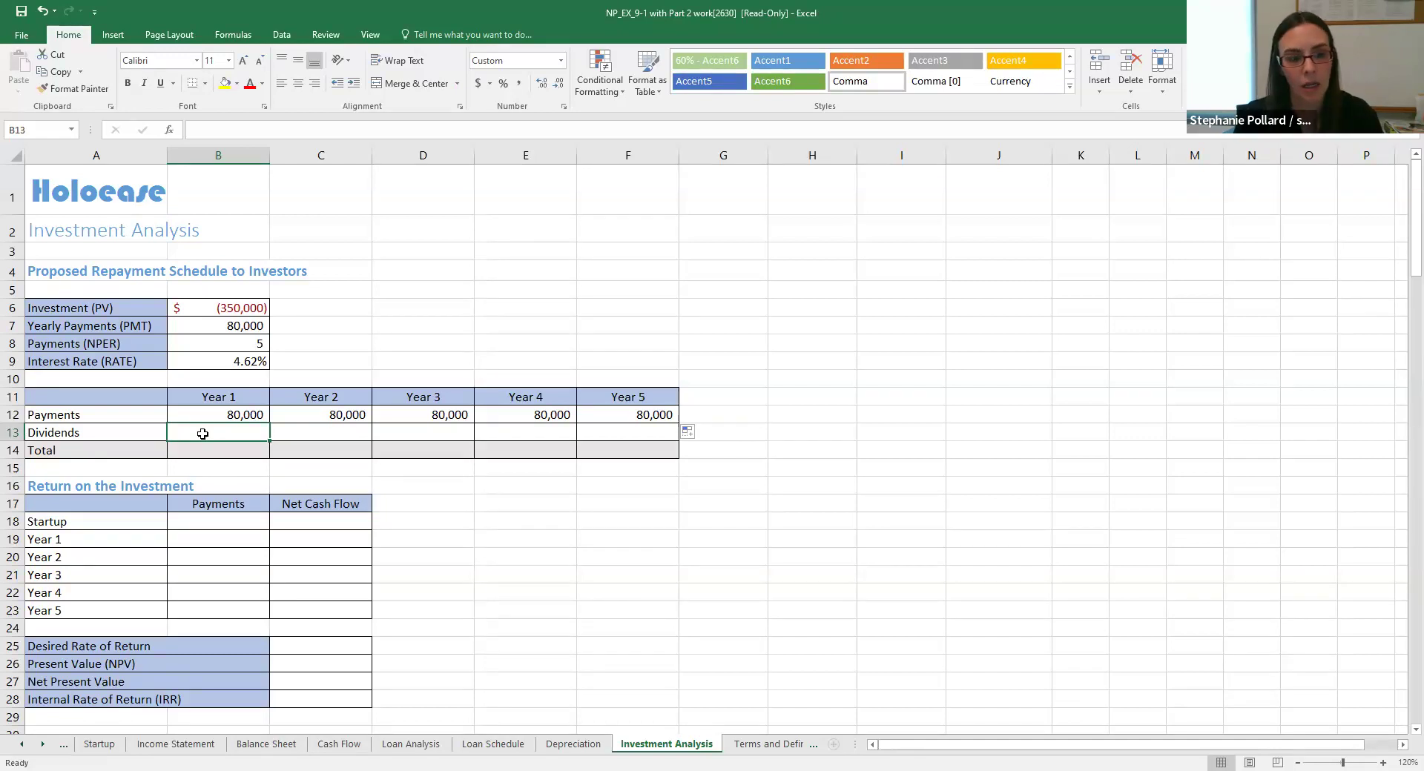
type("0")
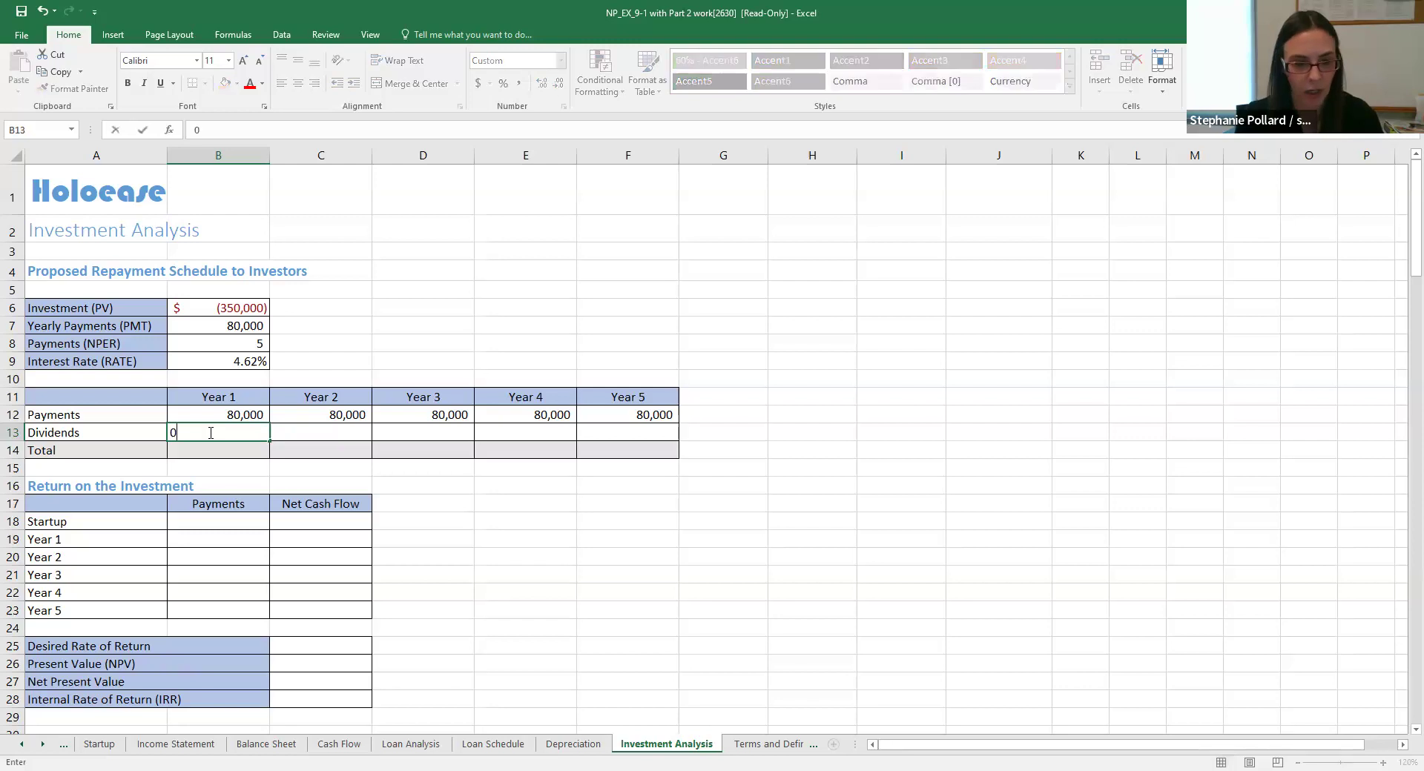
key("Tab")
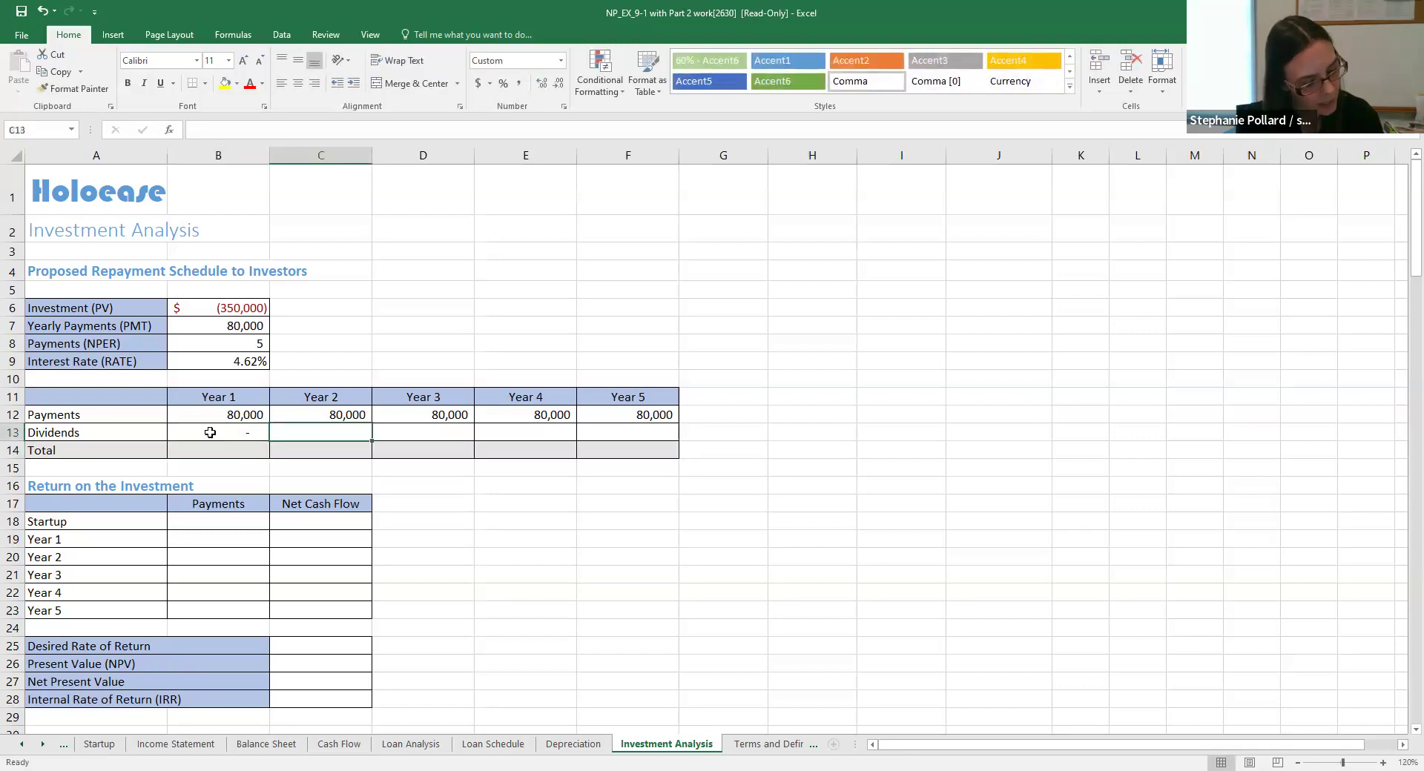
type("0")
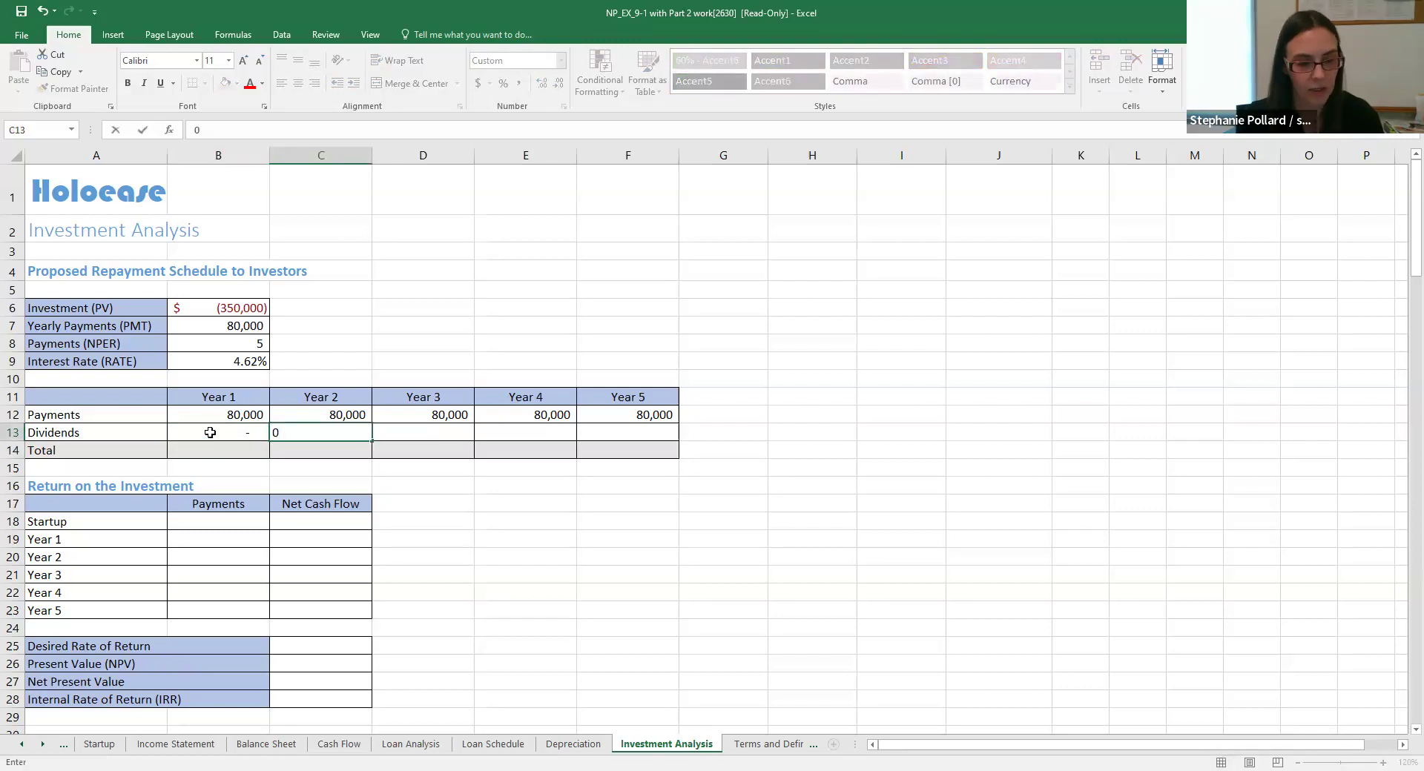
key("Tab")
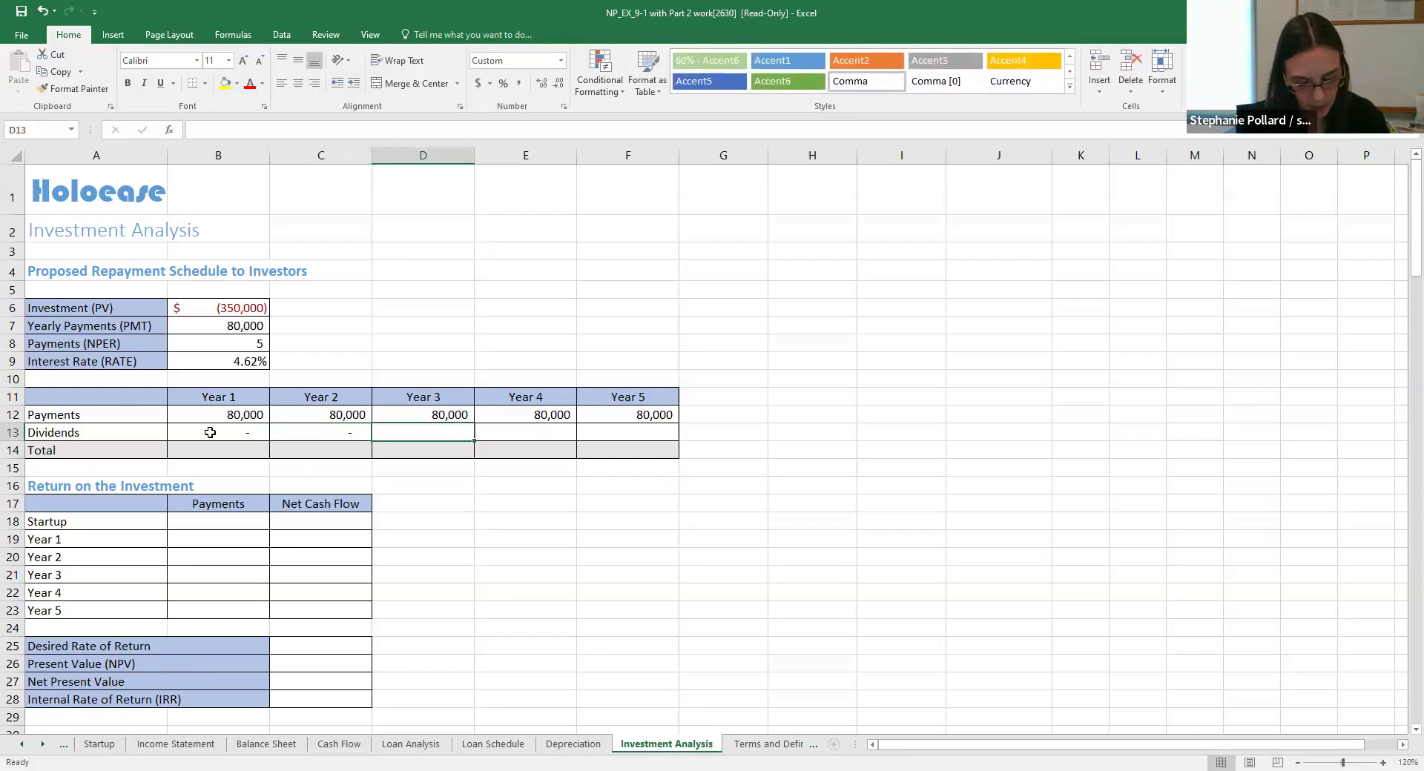
type("12000")
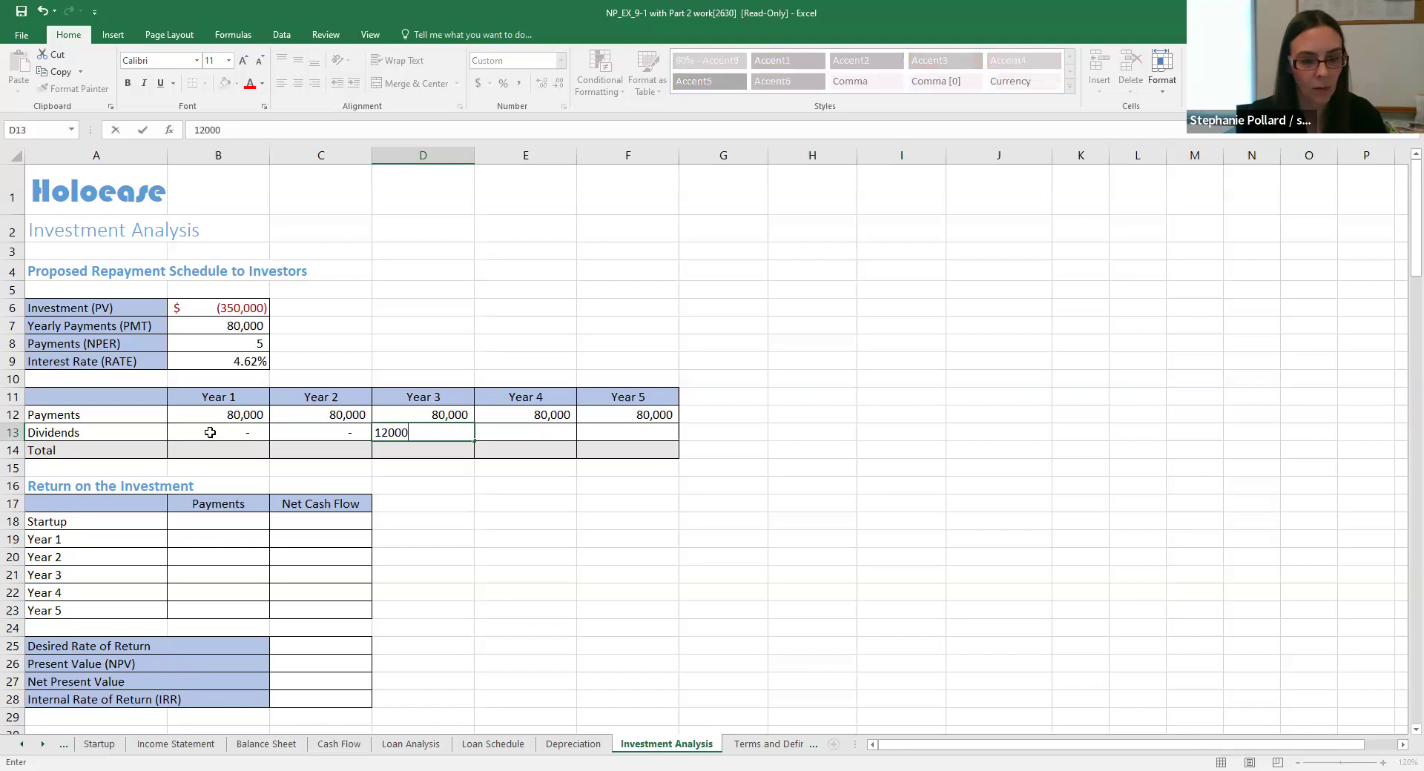
key("Return")
key("Up")
key("Right")
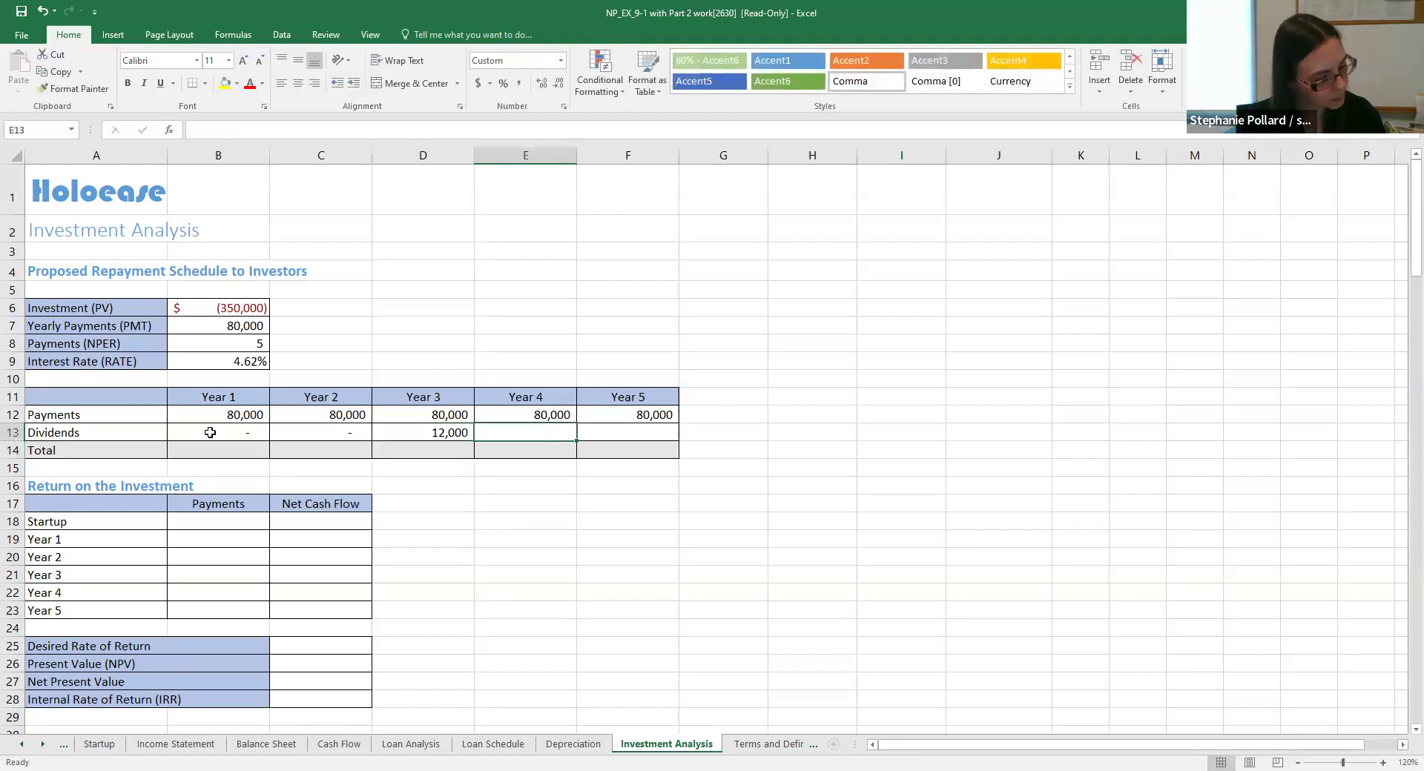
type("25000")
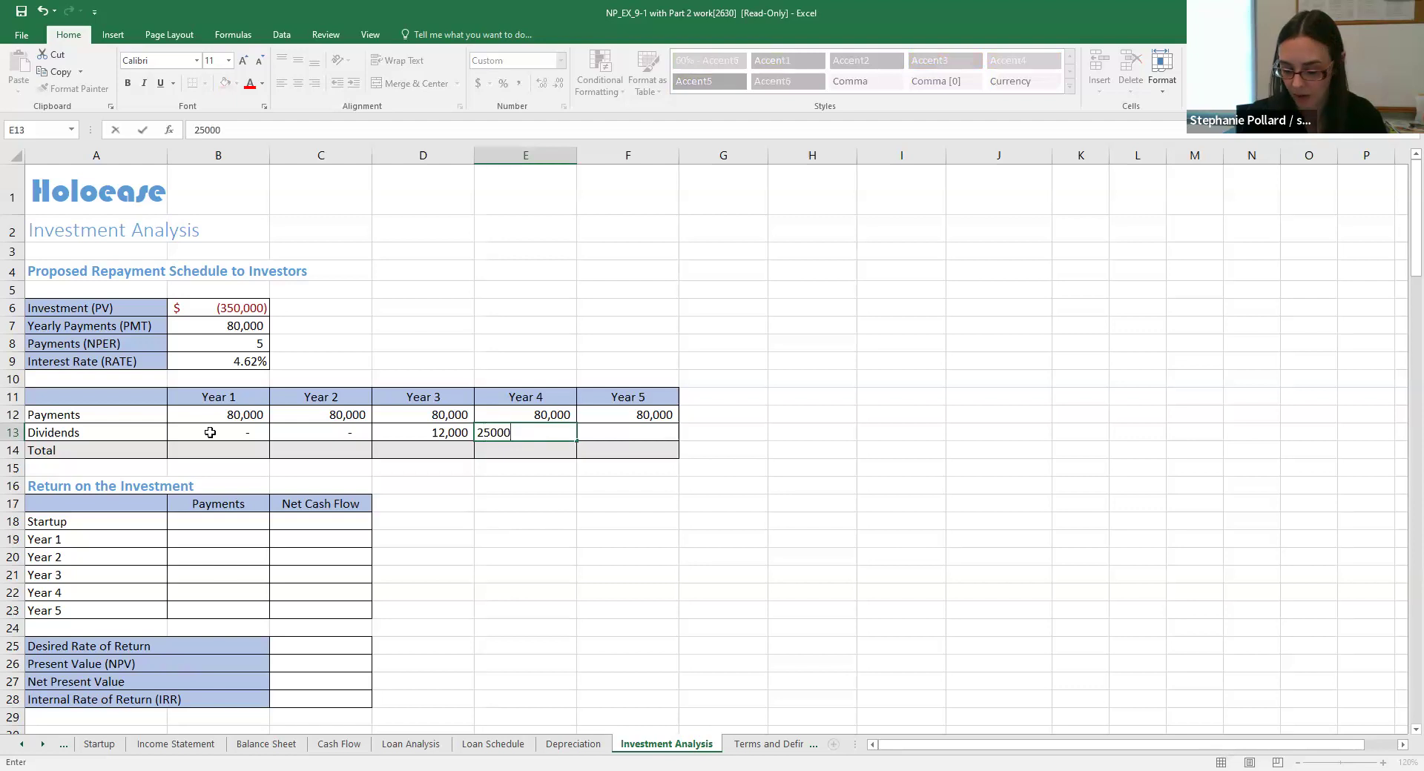
key("Return")
key("Up")
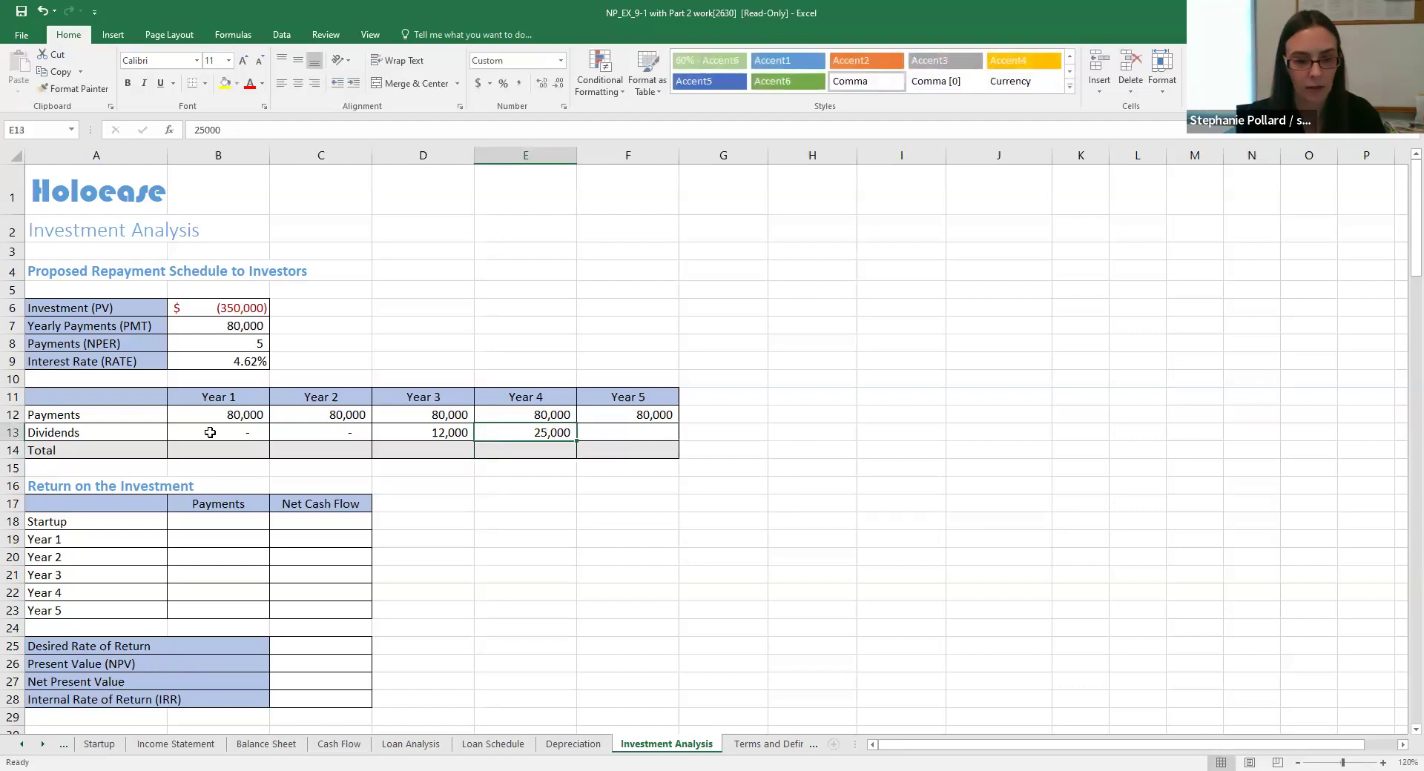
key("Right")
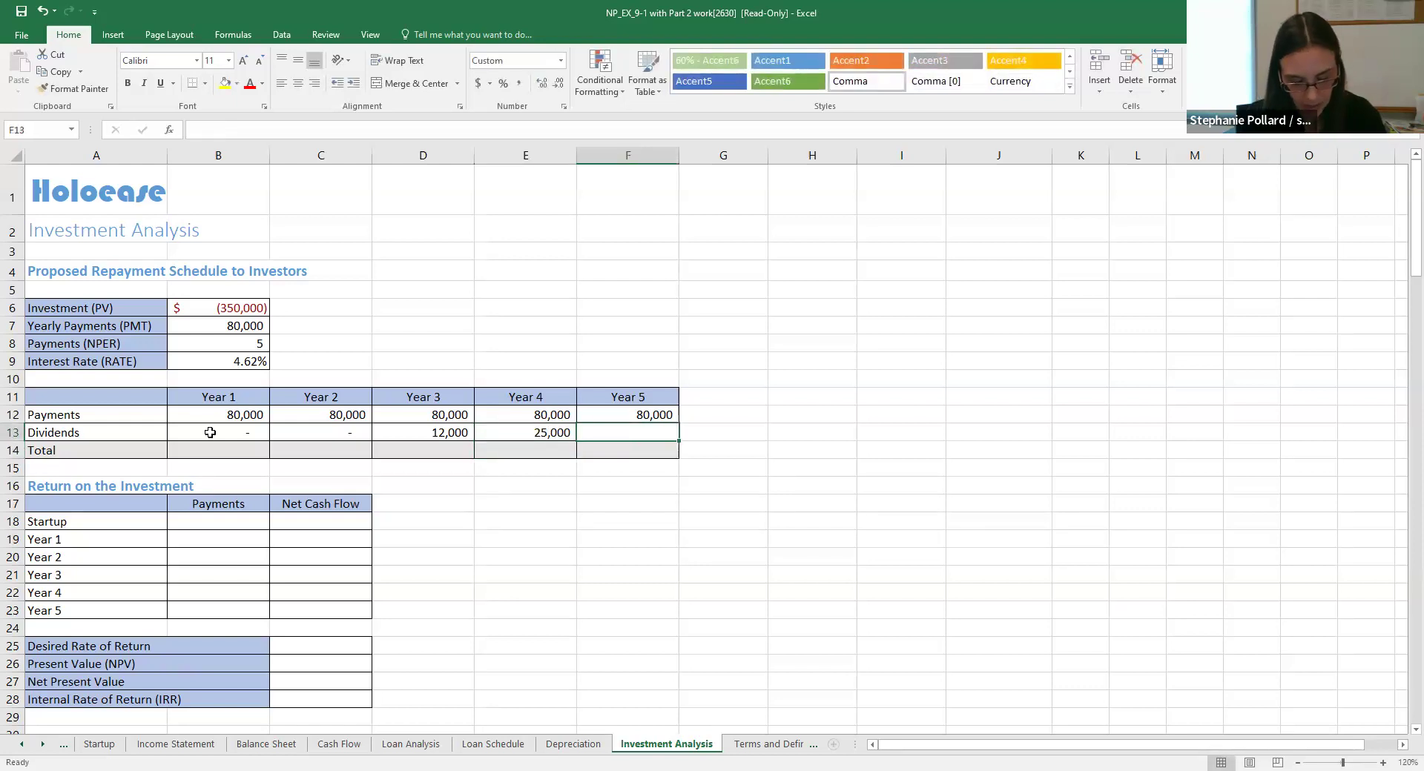
type("43000")
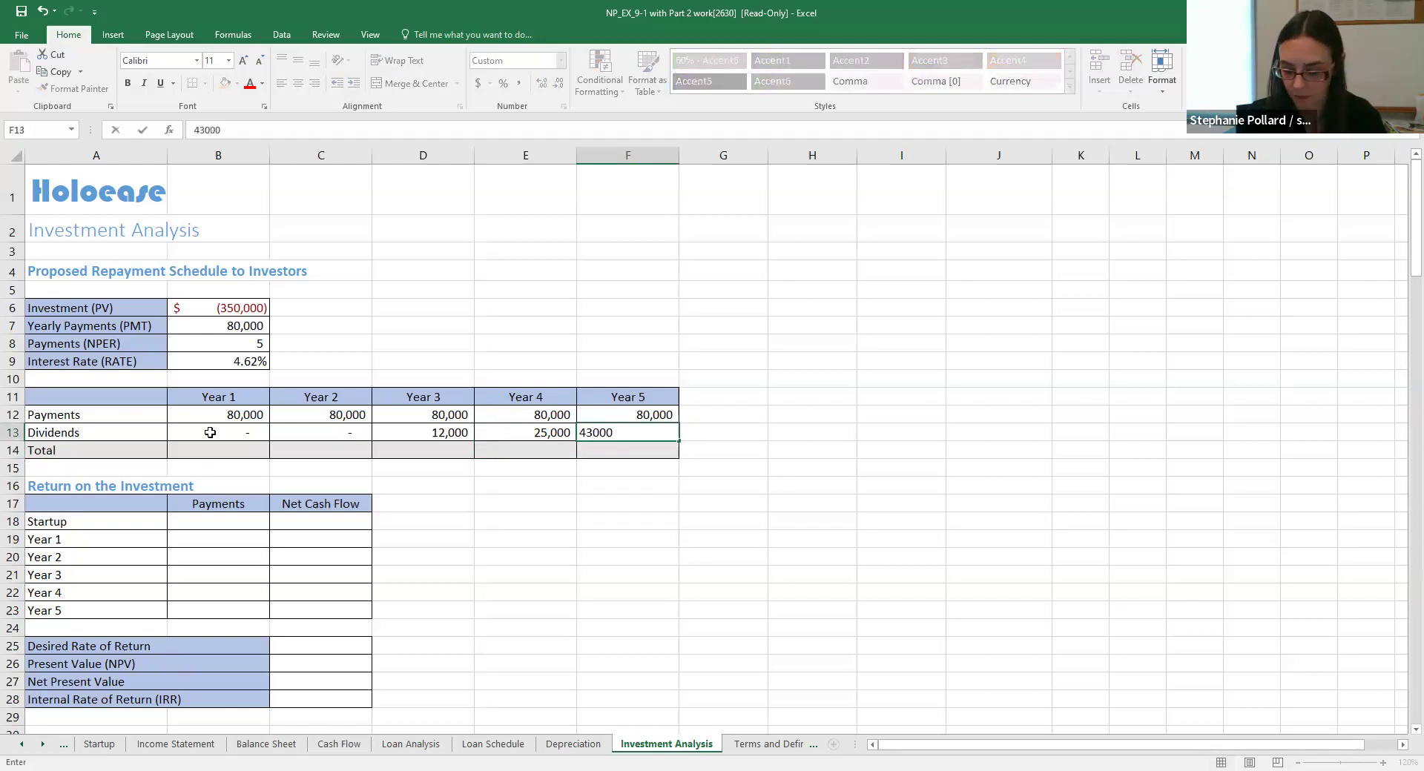
key("Return")
key("Up")
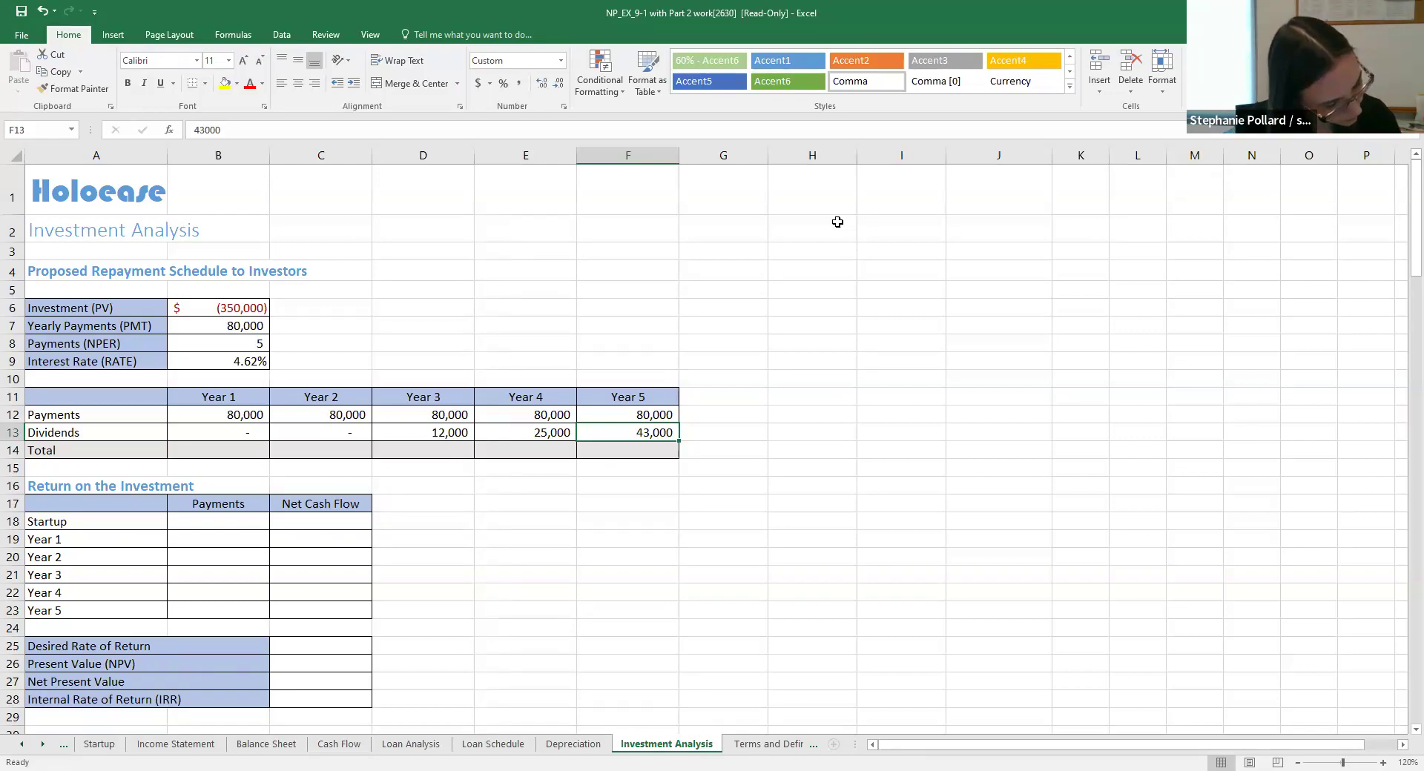
AutoSum B14:F14 to total payments and dividends for each of Years 1–5
left_click(764, 366)
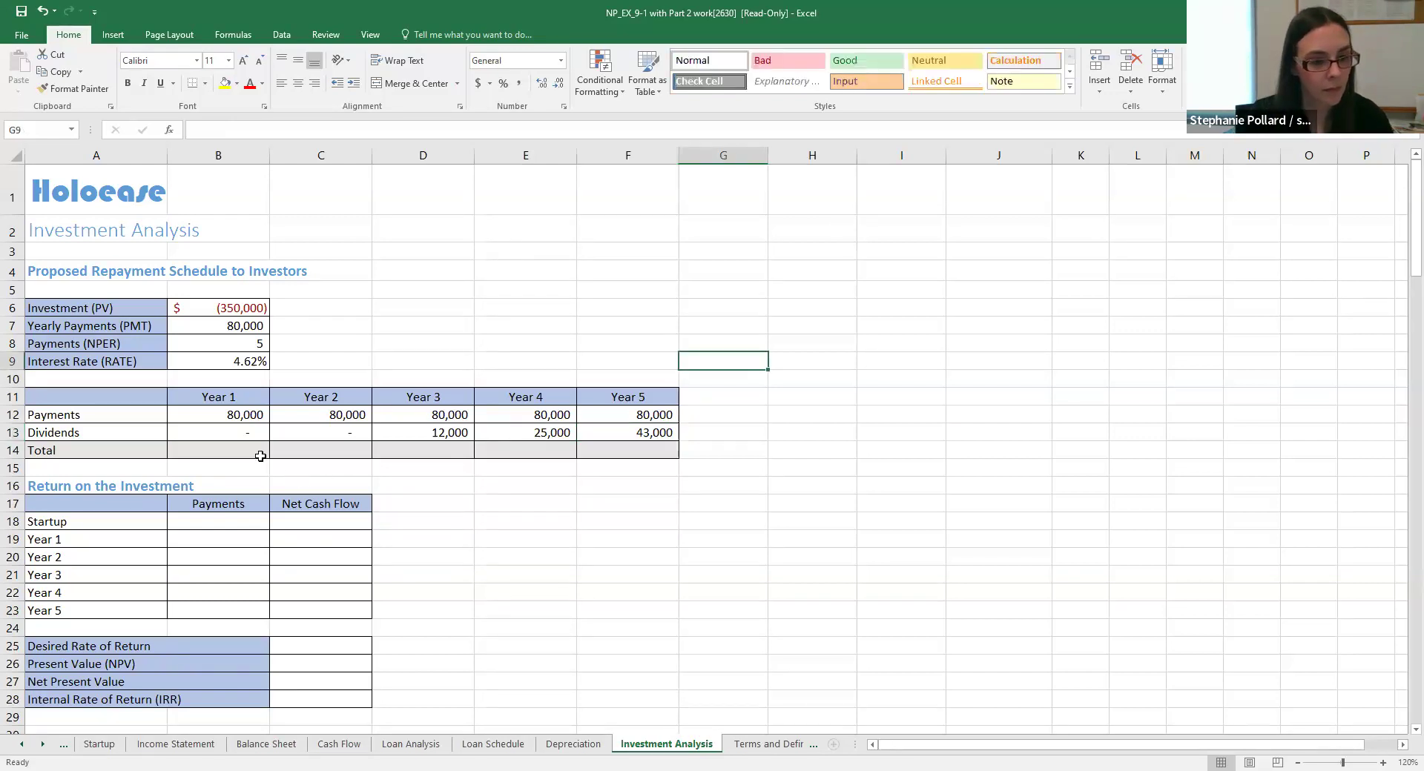
left_click_drag(242, 450, 612, 446)
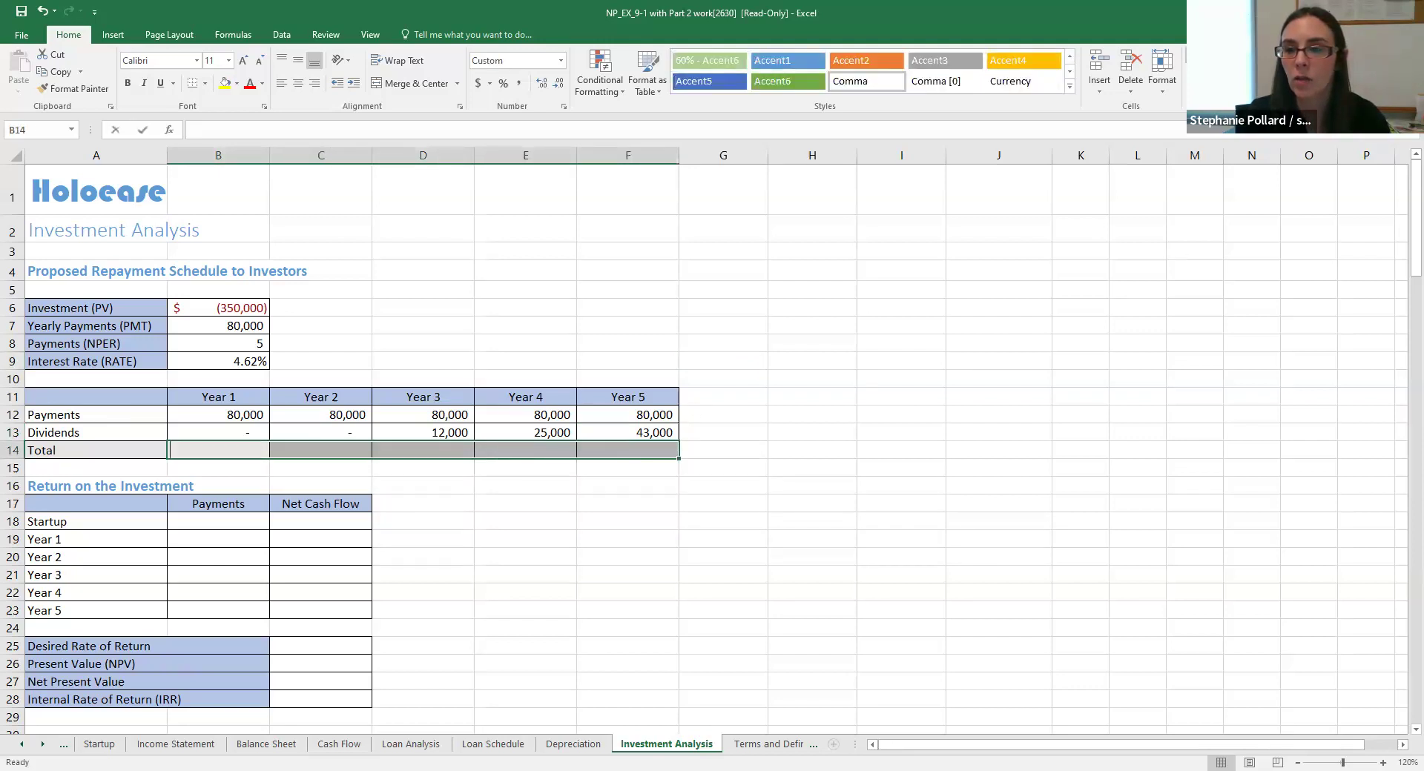
key("alt+equal")
left_click(902, 414)
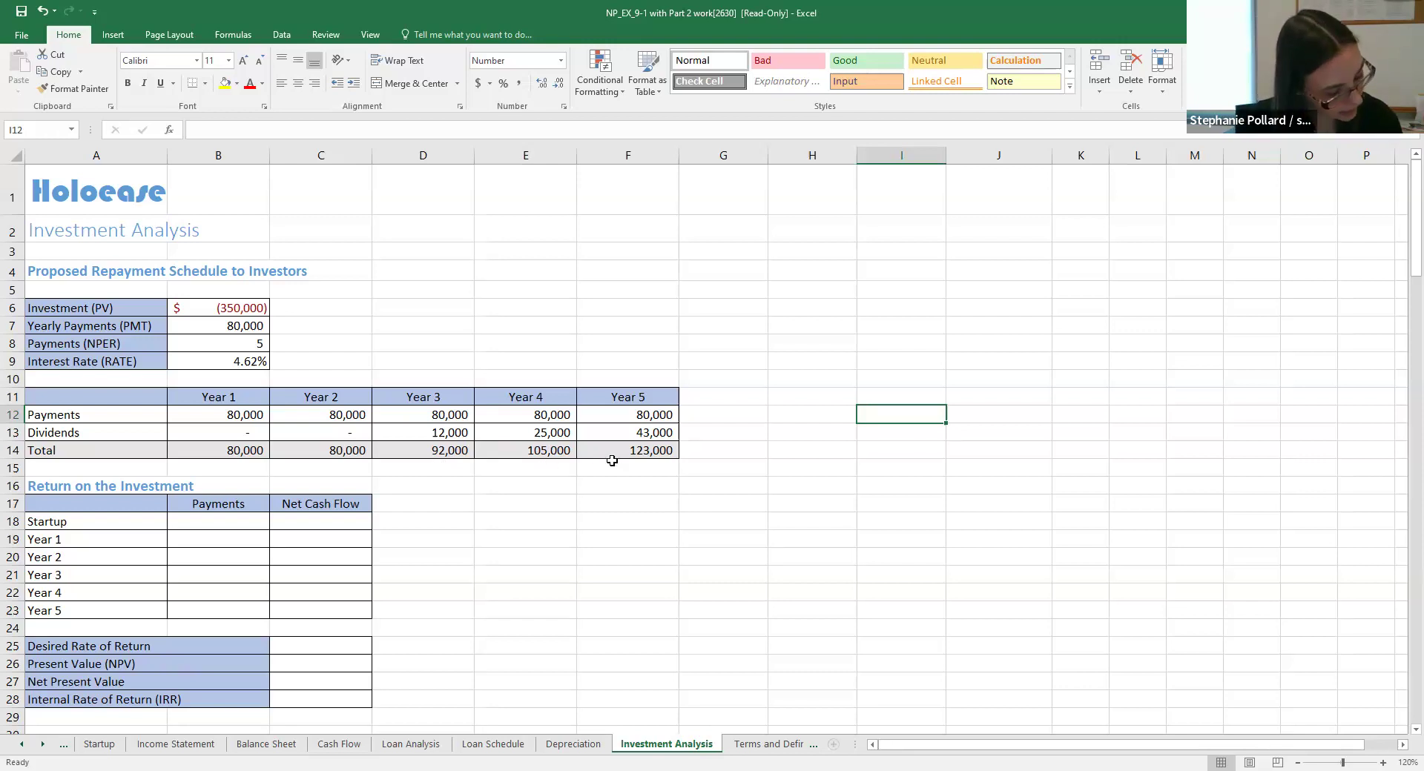
Link the Startup payment in B18 to the investment amount in B6
left_click(223, 521)
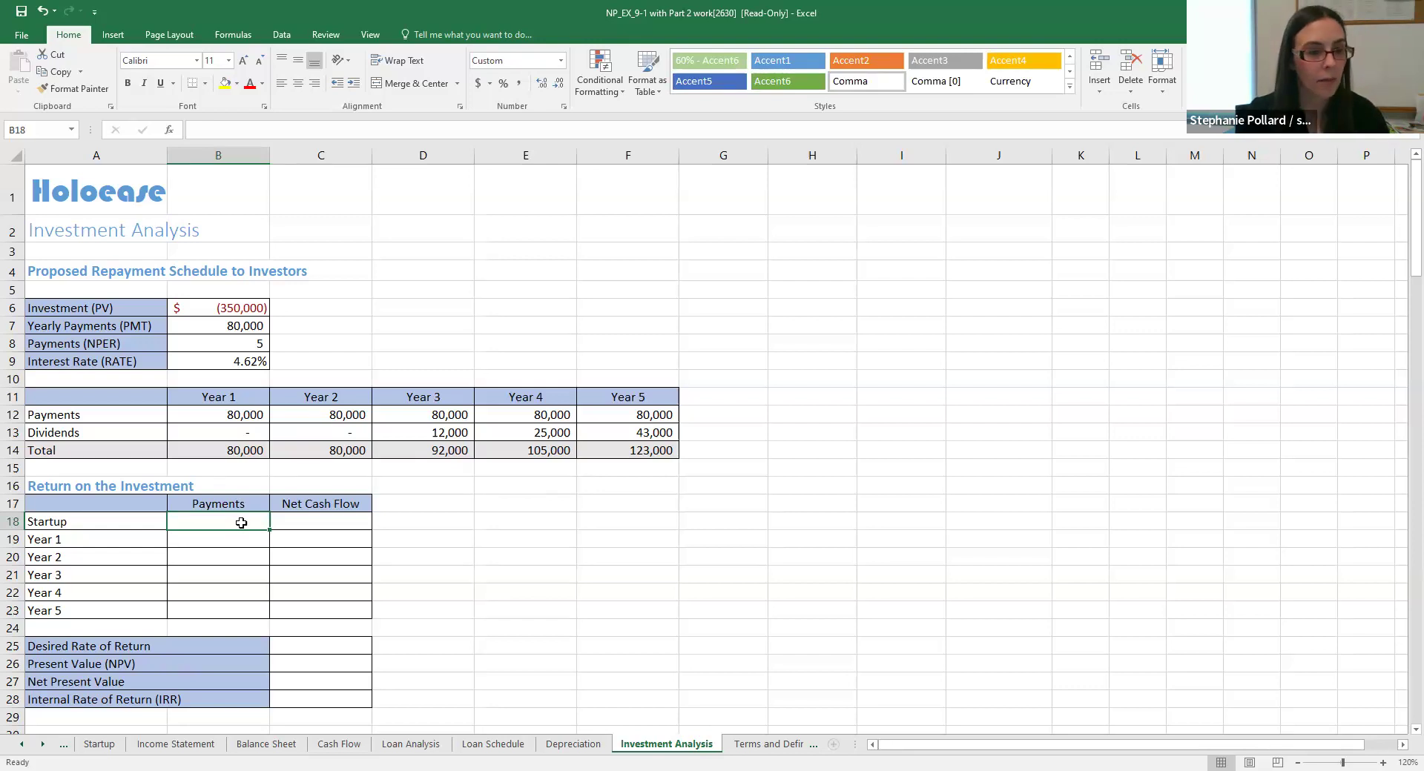
type("=")
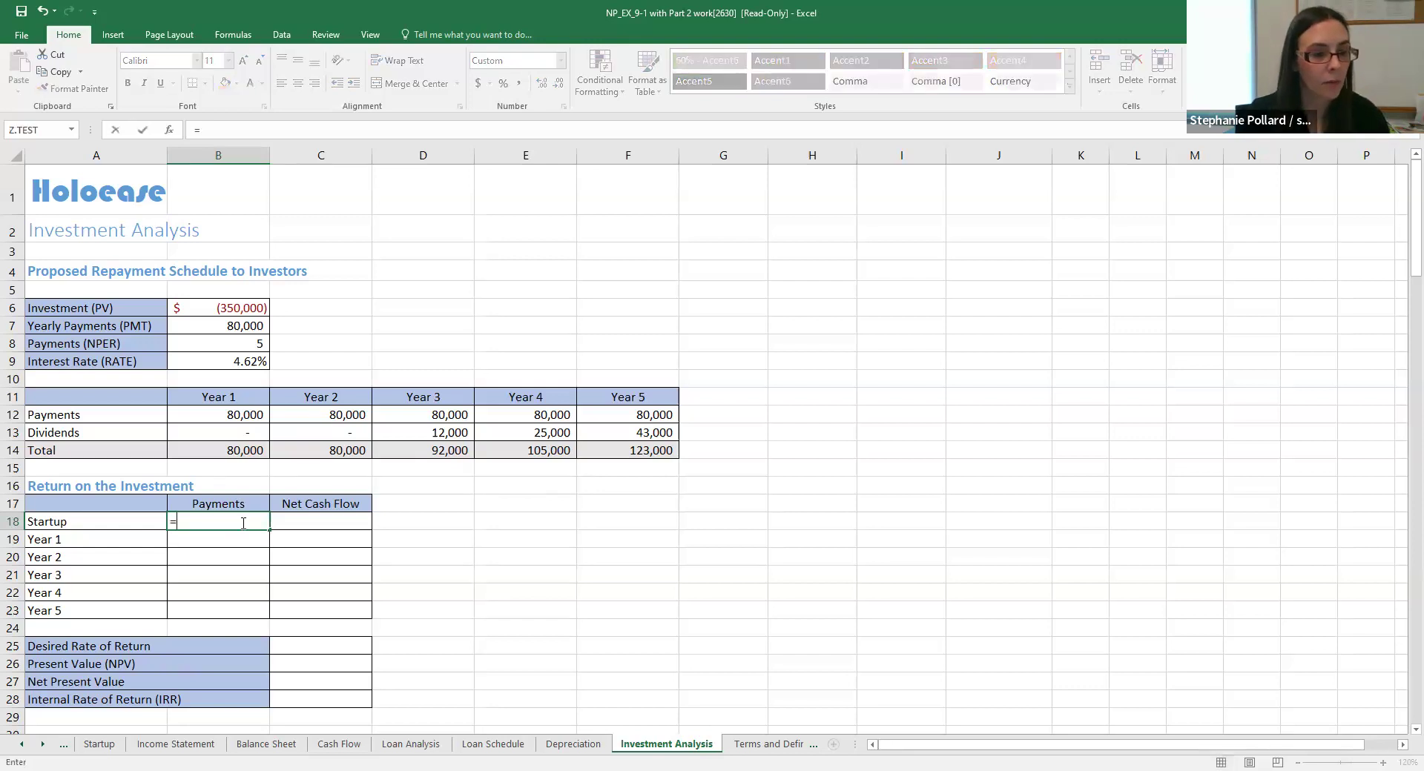
left_click(223, 306)
key("Return")
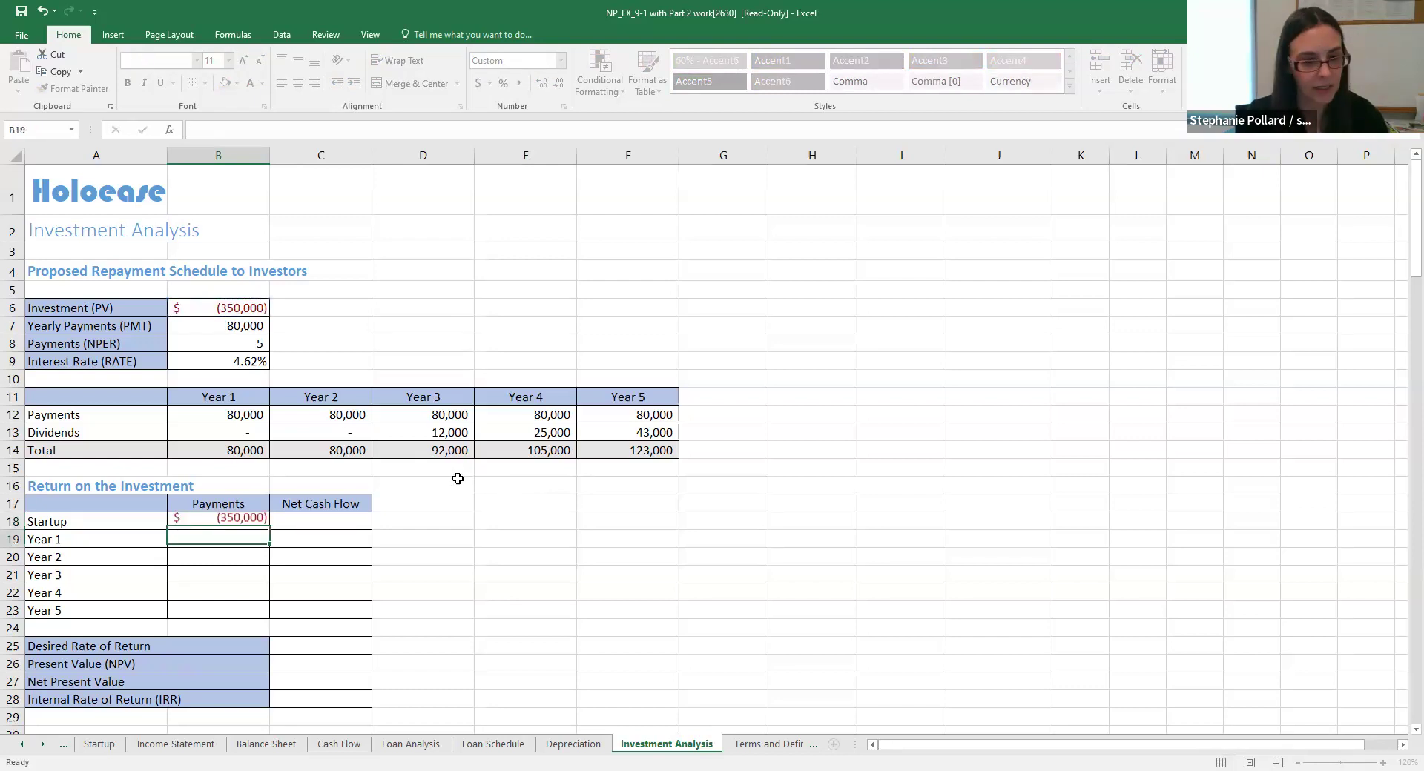
left_click(317, 523)
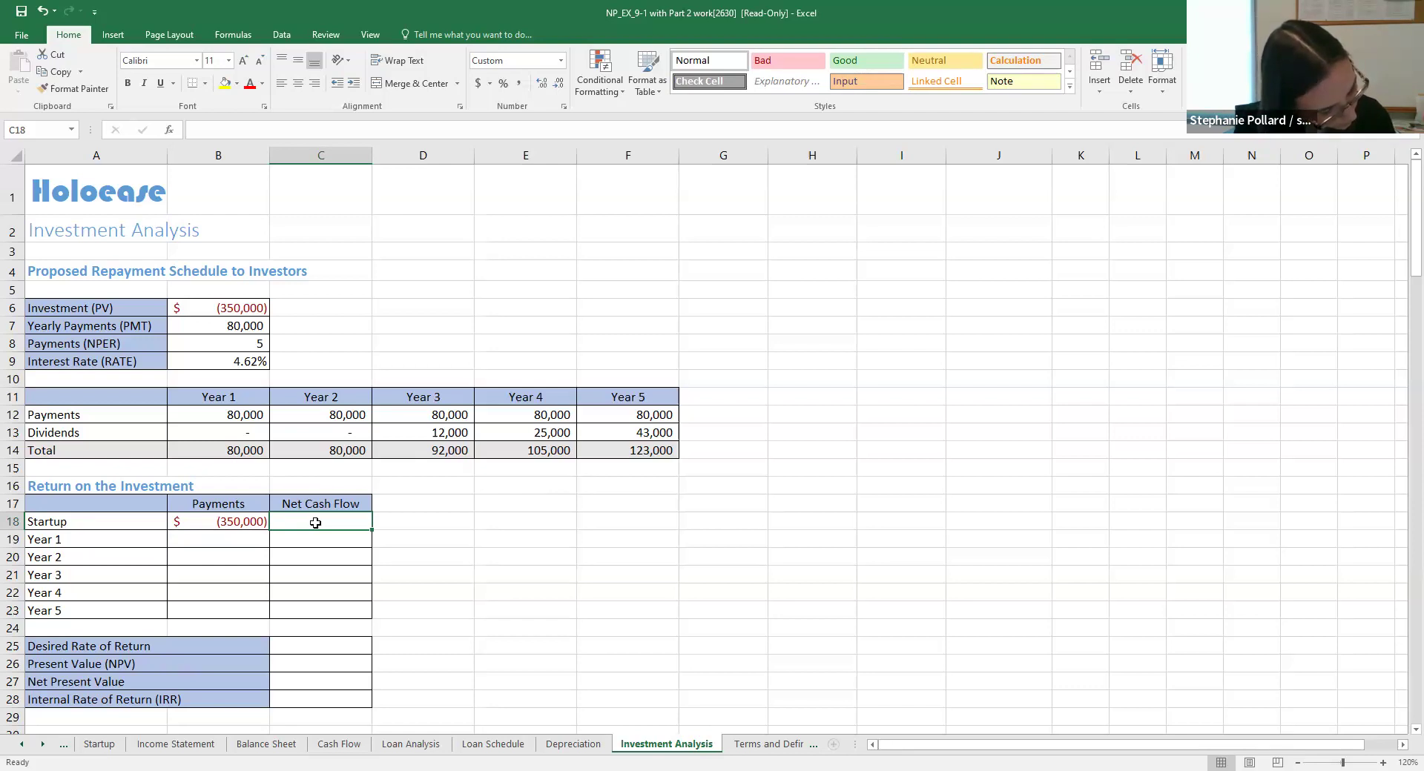
Link the Year 1 and Year 2 payments to the Totals in B14 and C14
left_click(238, 538)
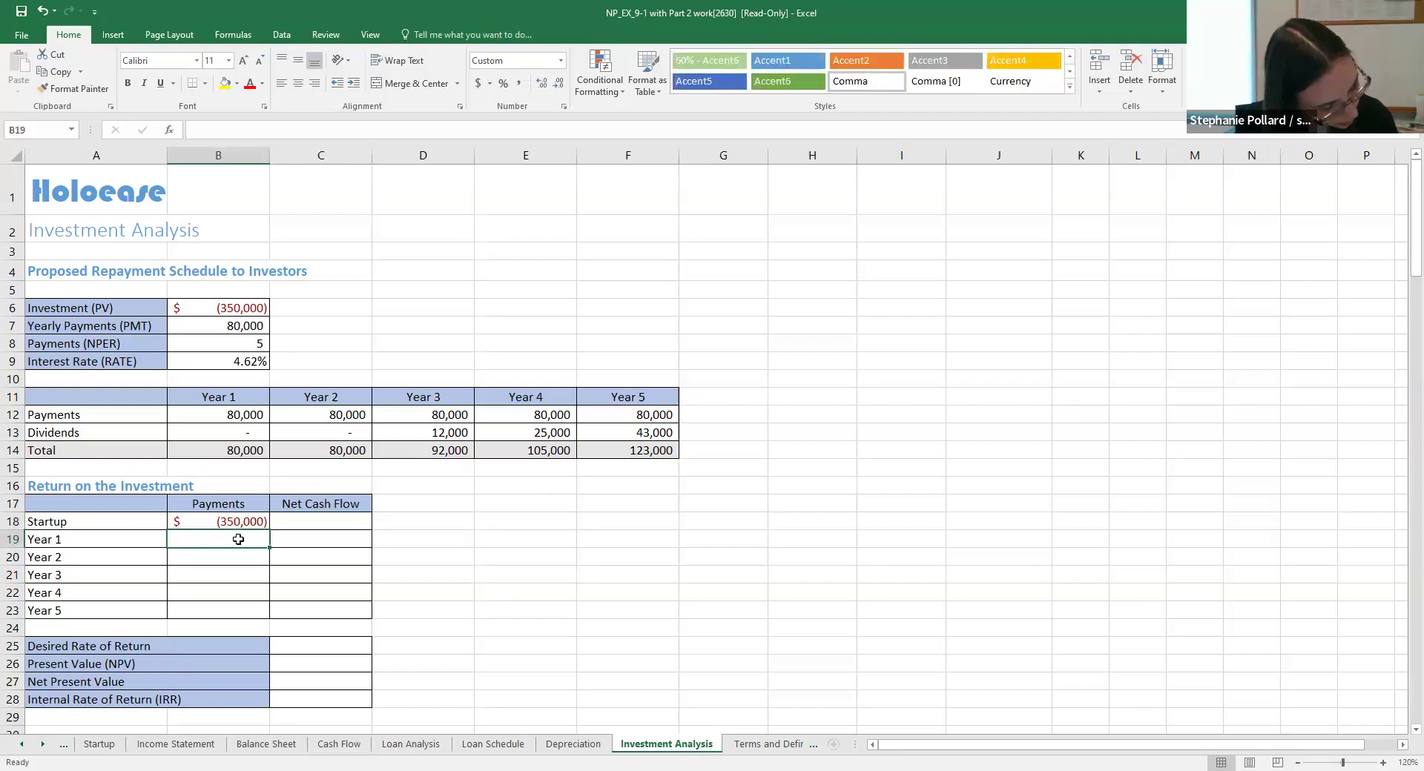
type("=")
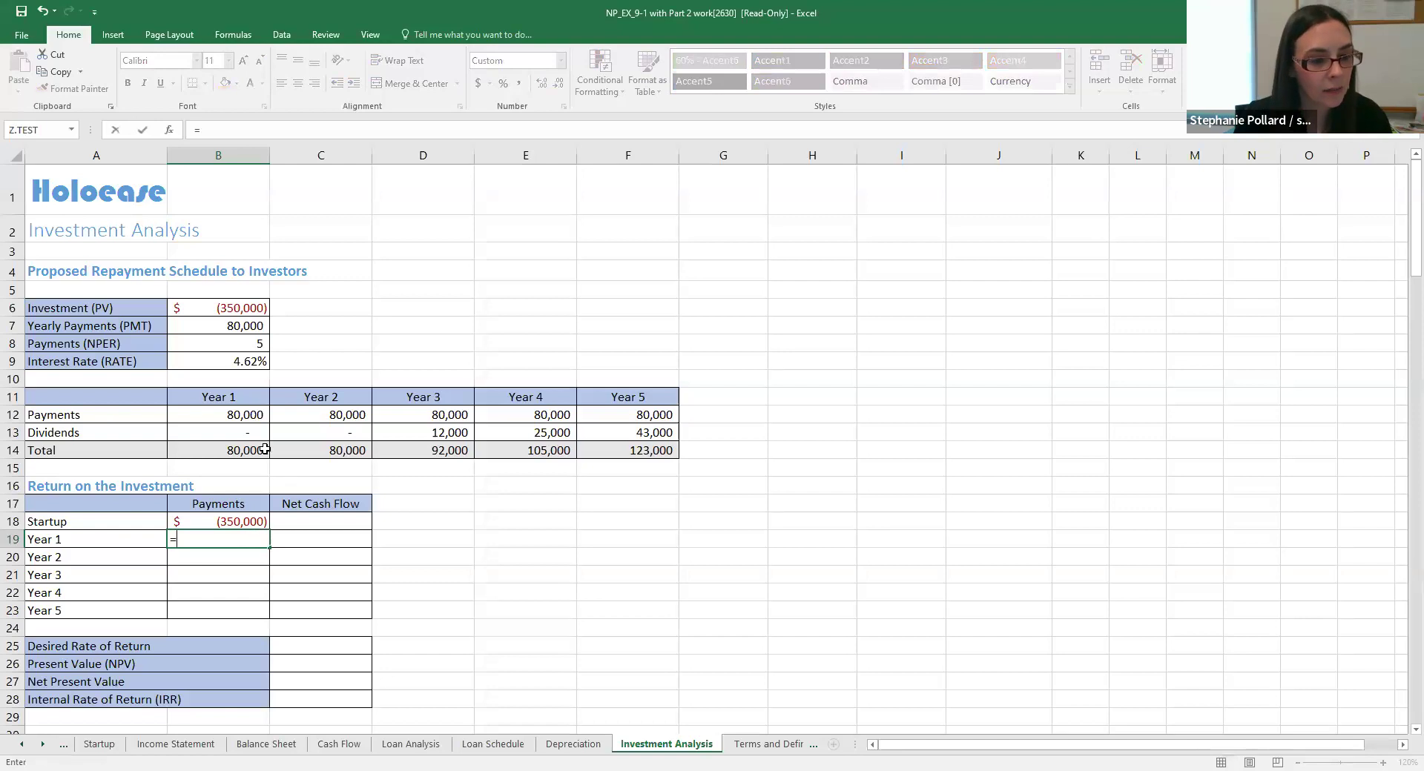
left_click(265, 450)
key("Return")
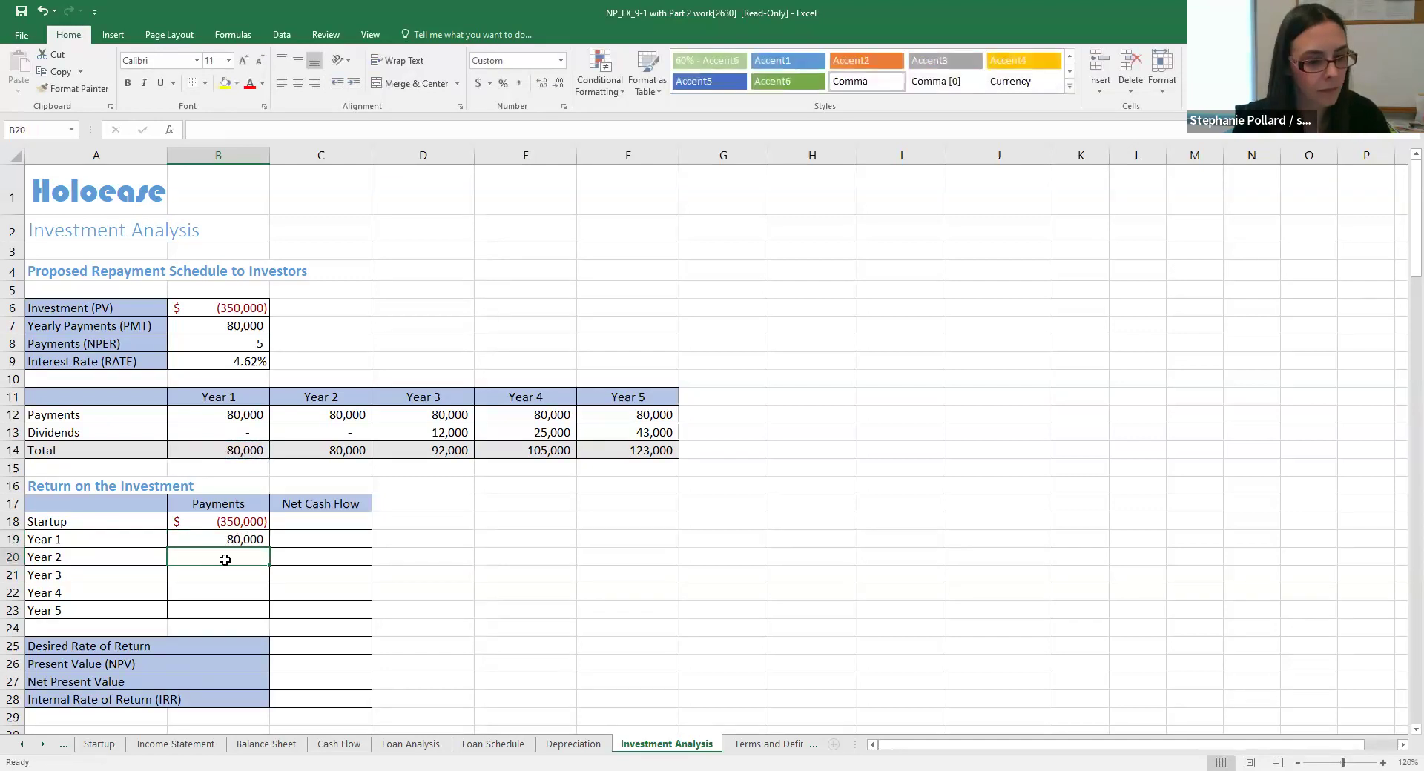
type("=")
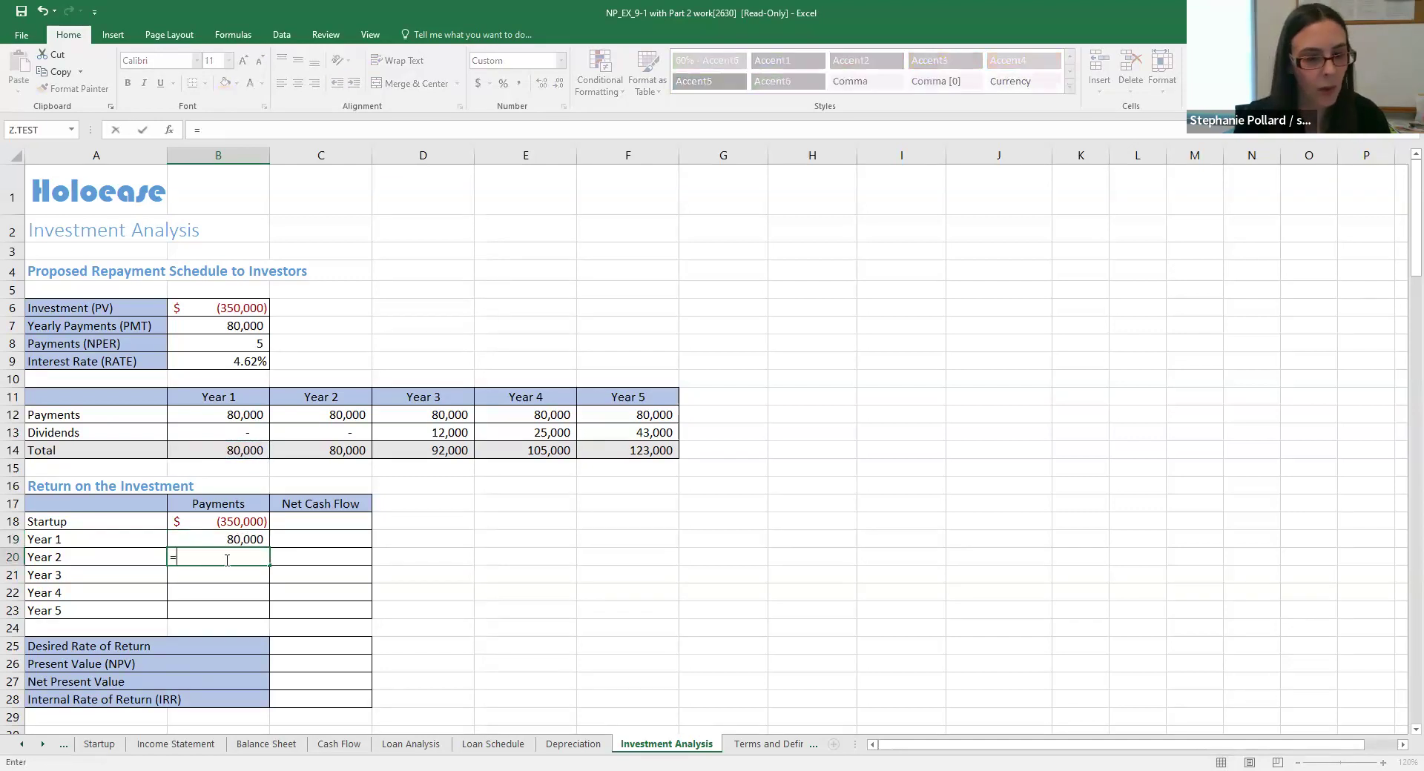
left_click(308, 451)
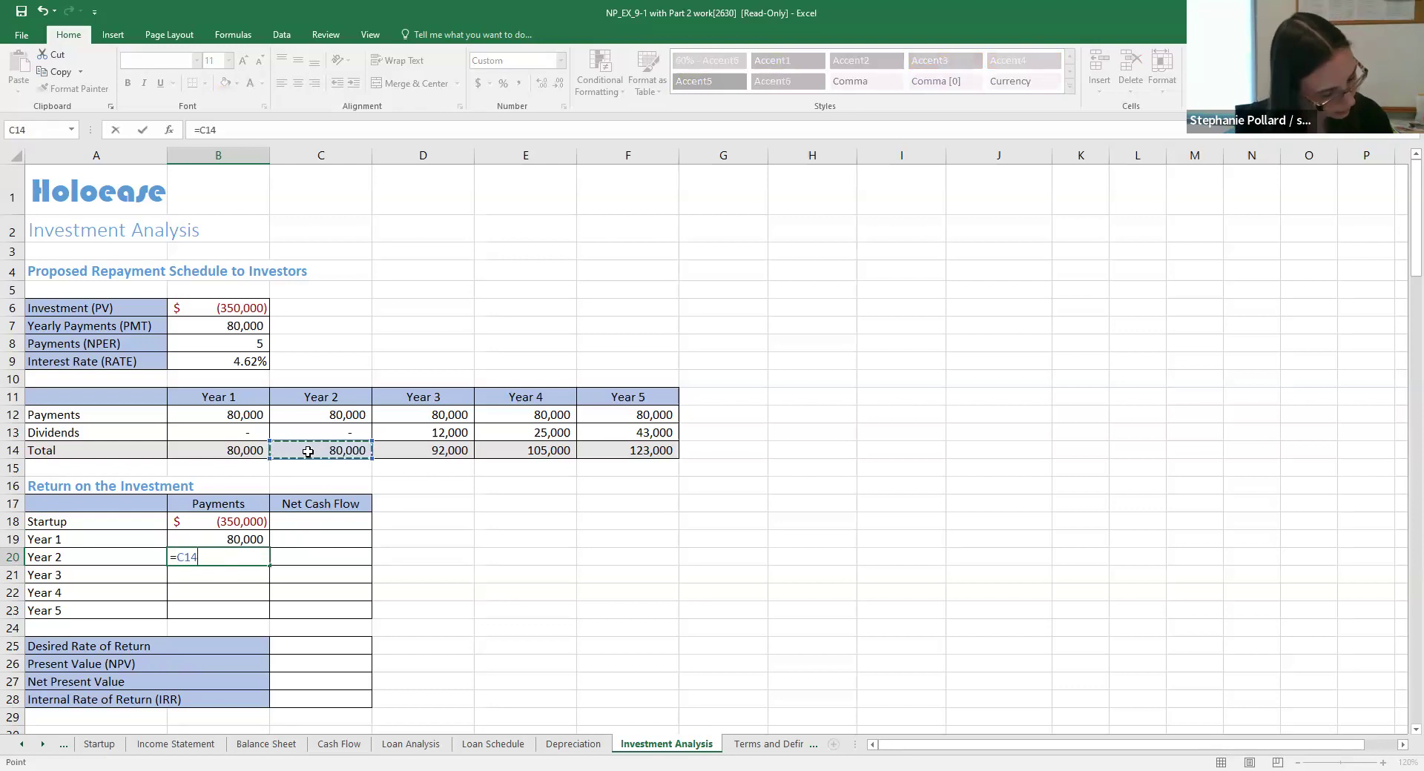
key("Return")
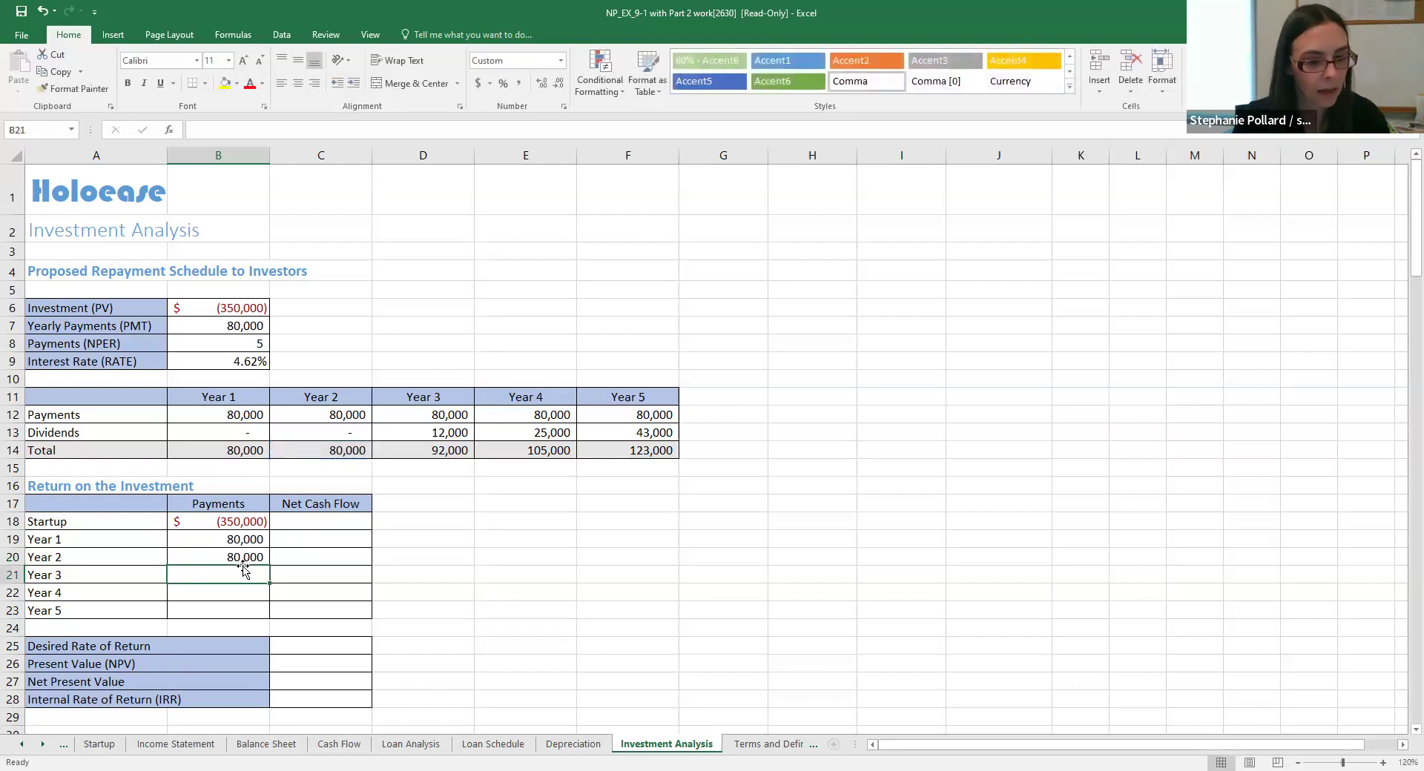
Link the Year 3–5 payments to the Totals in D14, E14 and F14
type("=")
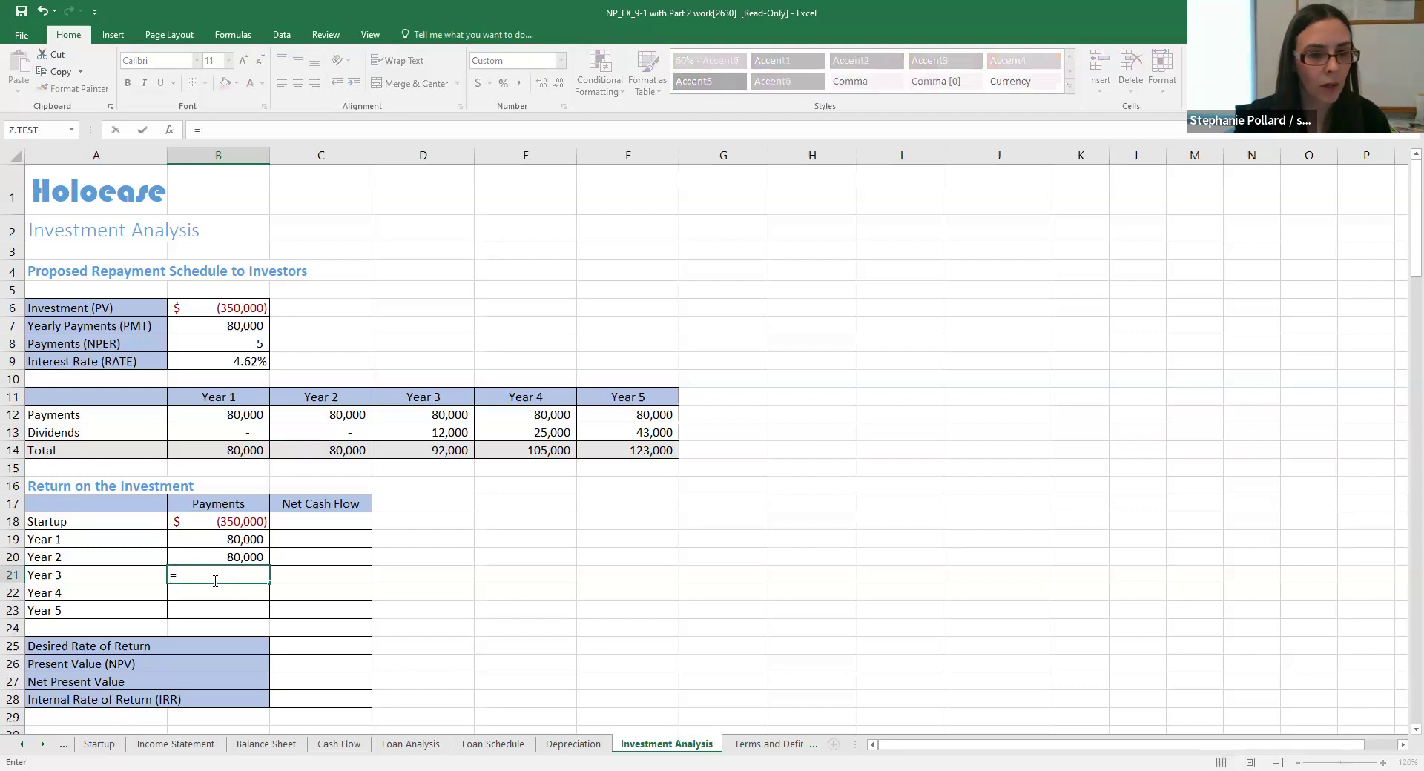
left_click(447, 458)
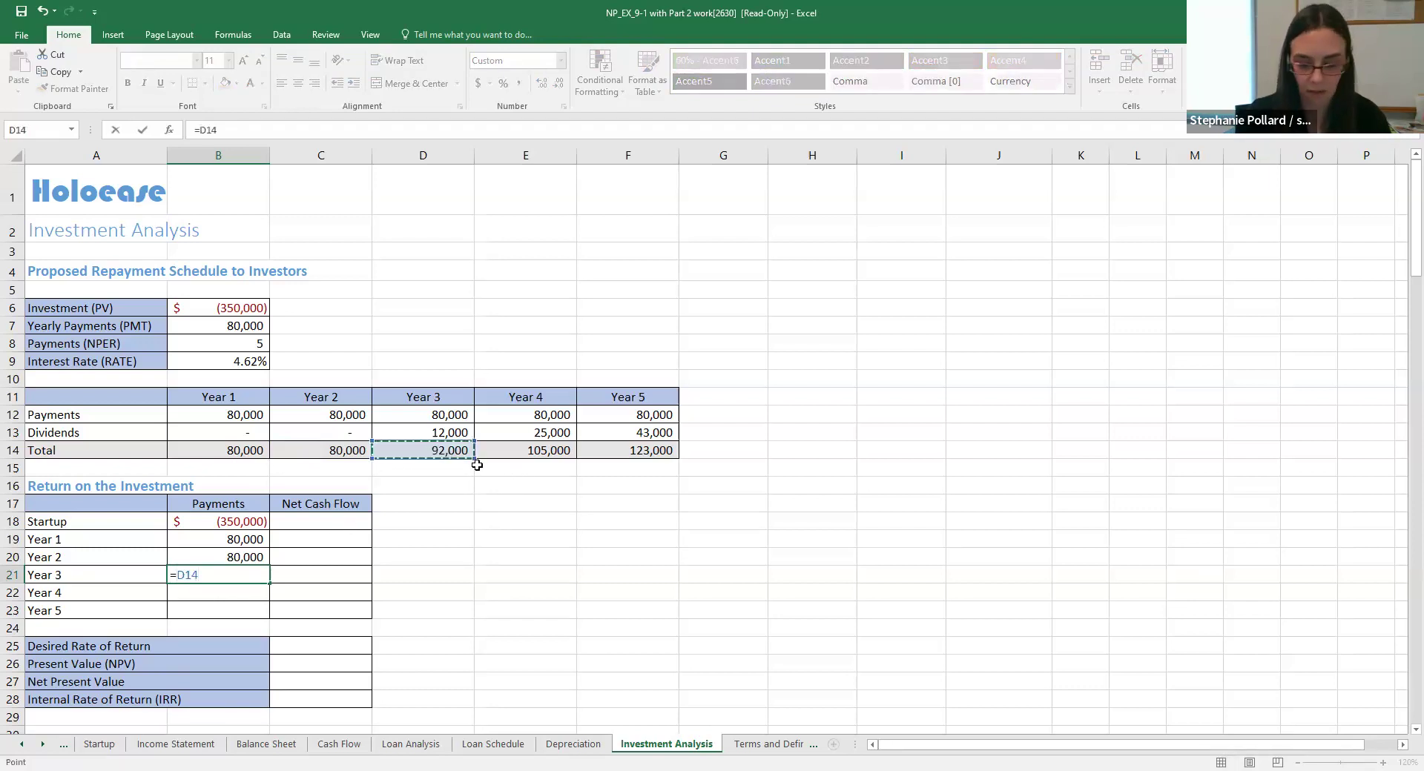
key("Return")
type("=")
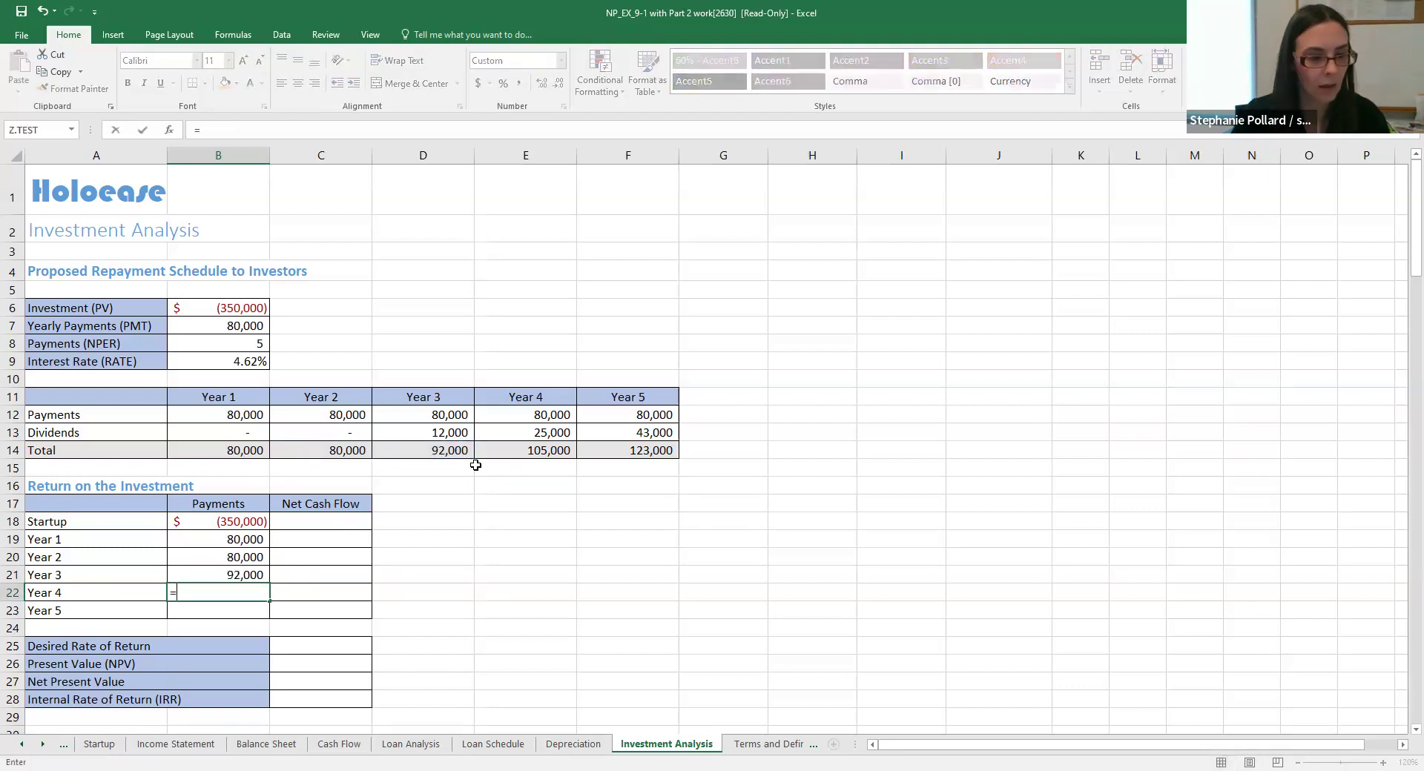
left_click(515, 456)
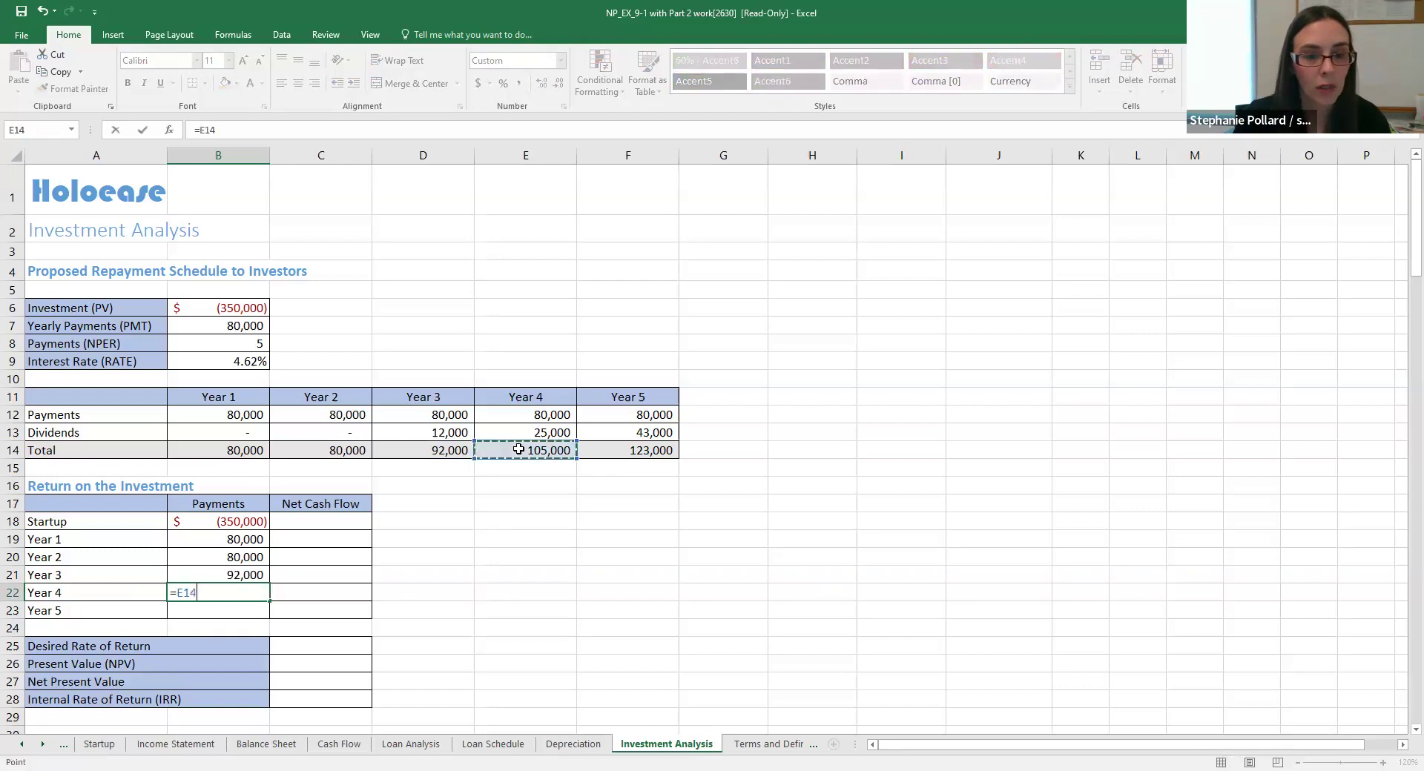
key("Return")
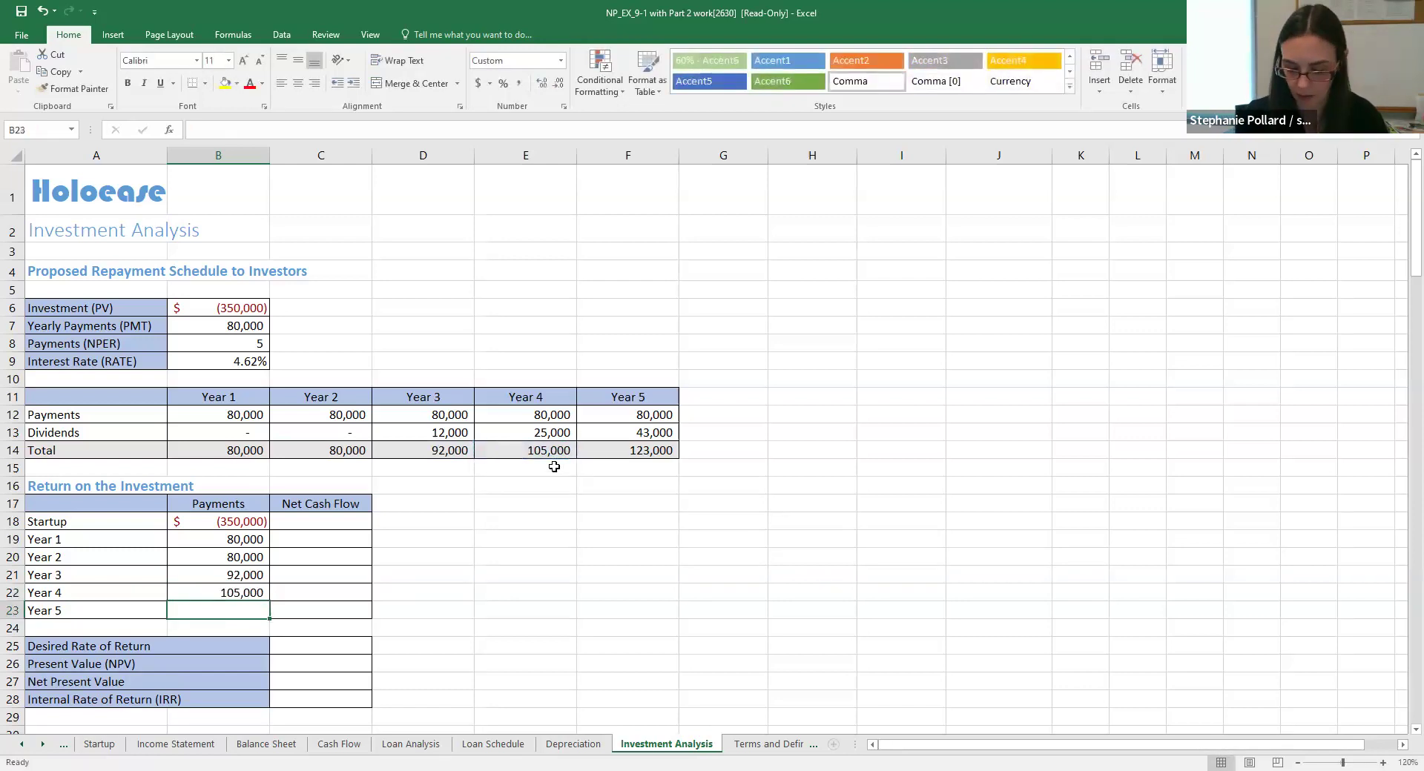
type("=")
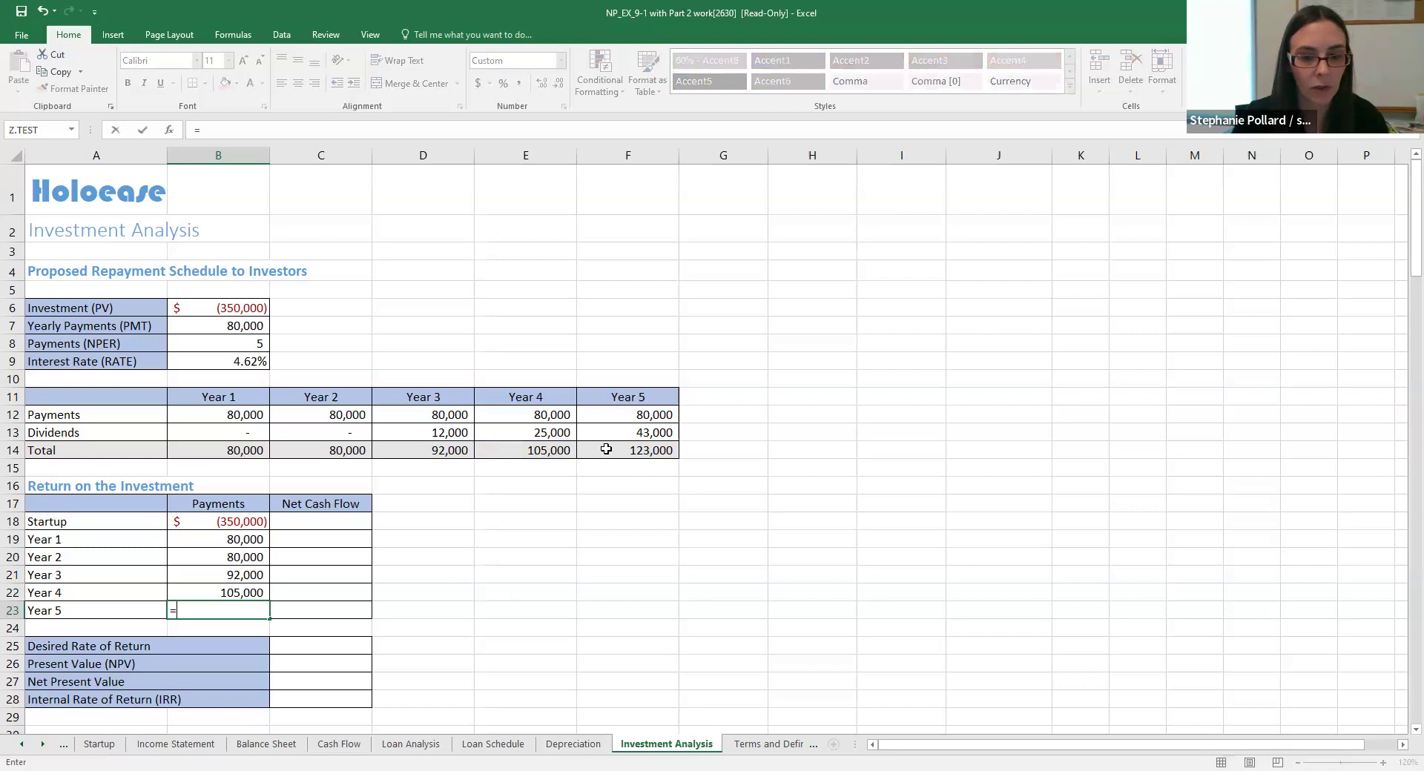
left_click(659, 450)
key("Return")
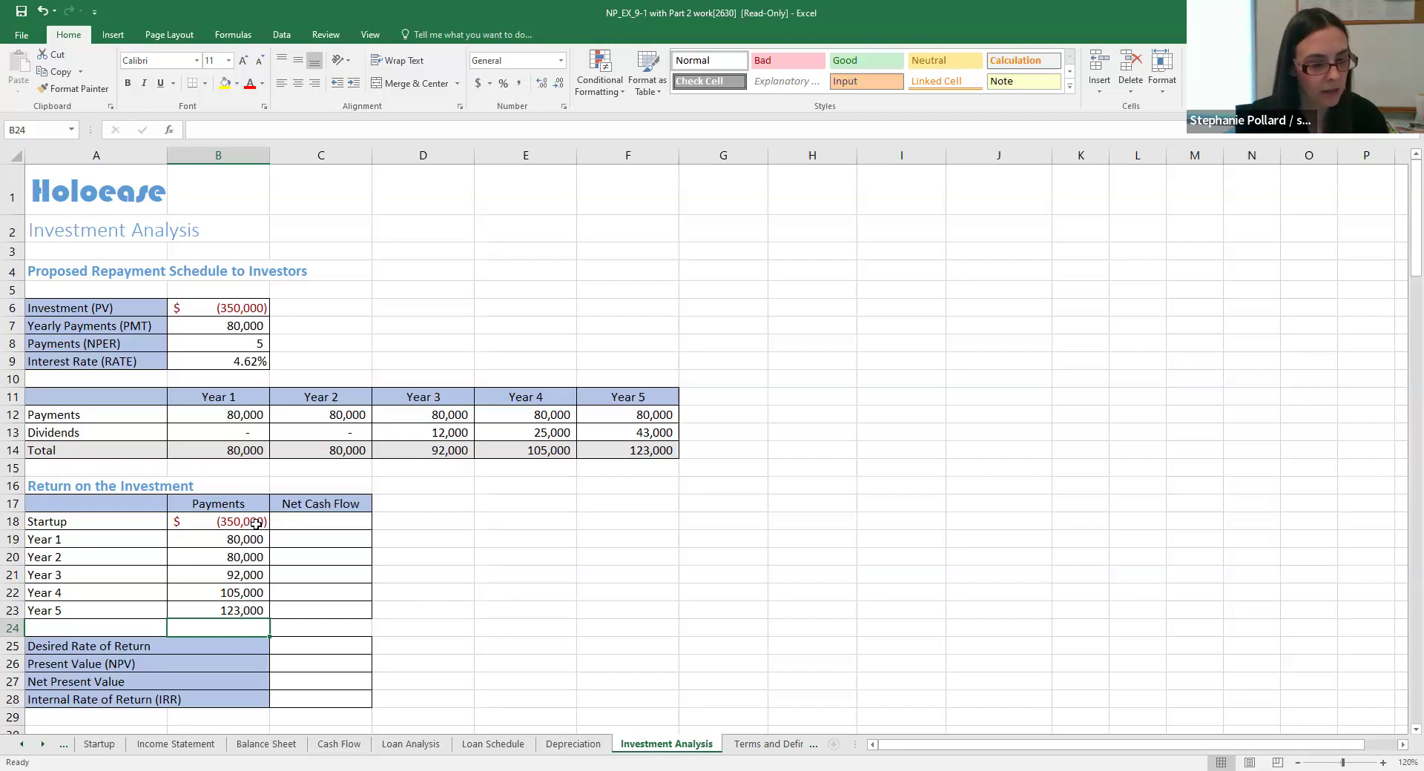
Apply a Quick Analysis Running Total to B18:B23 to fill the Net Cash Flow column
left_click_drag(256, 523, 255, 610)
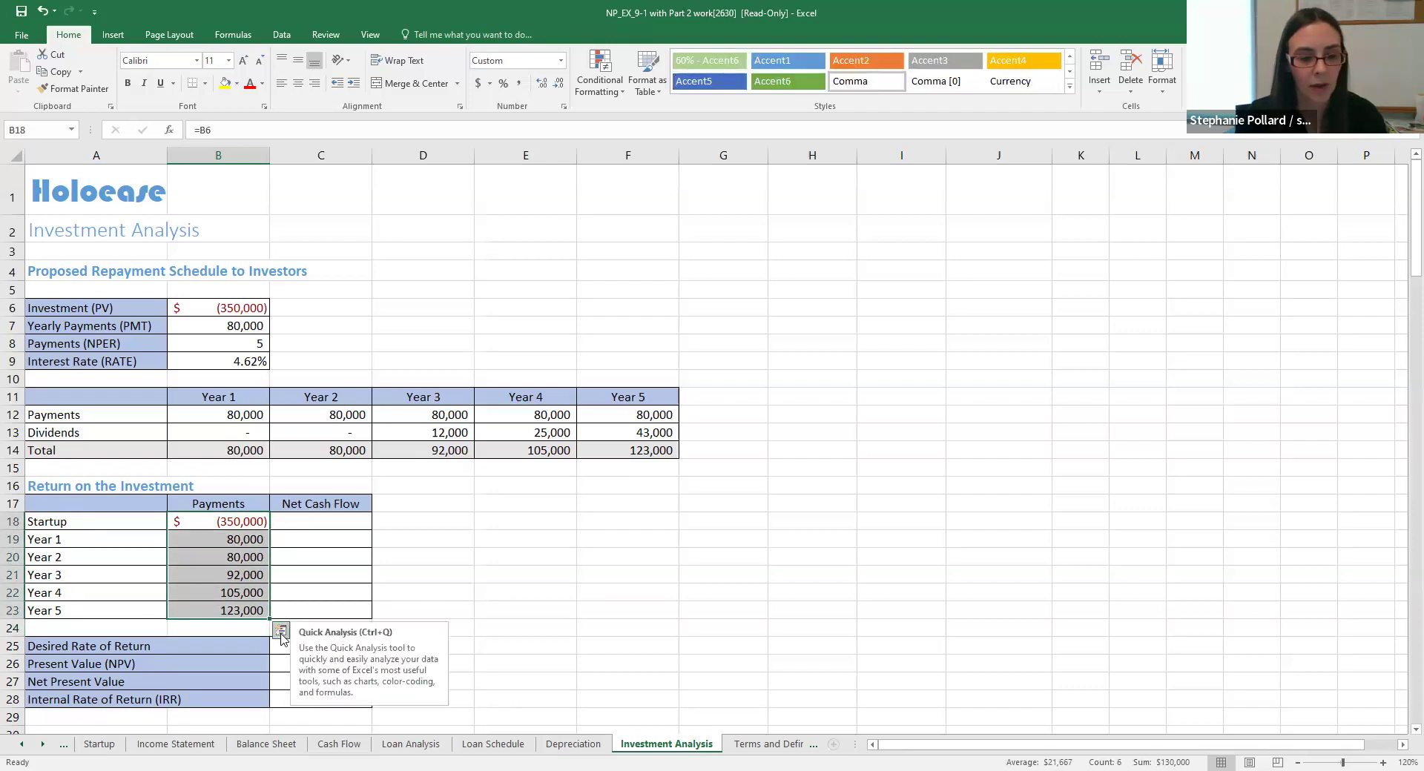
left_click(281, 633)
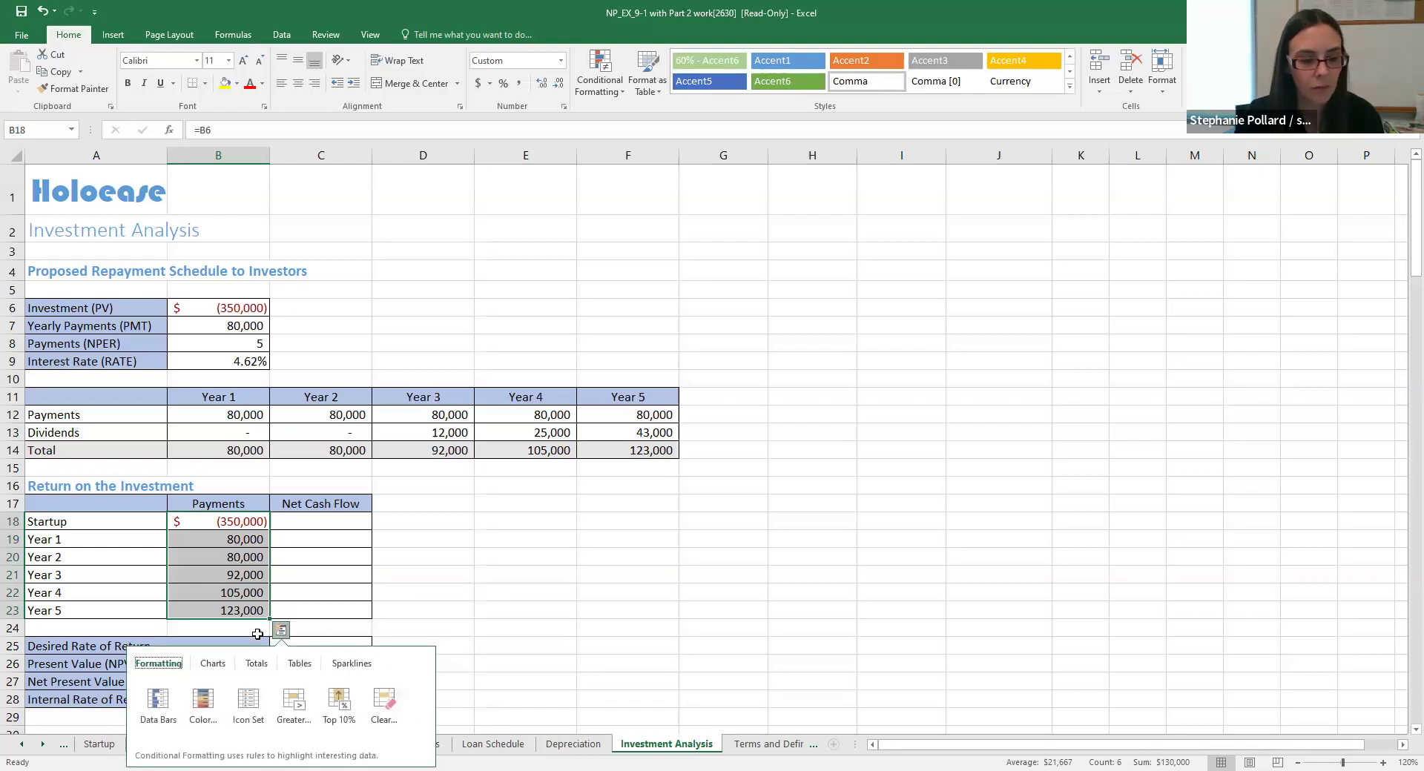
left_click(258, 668)
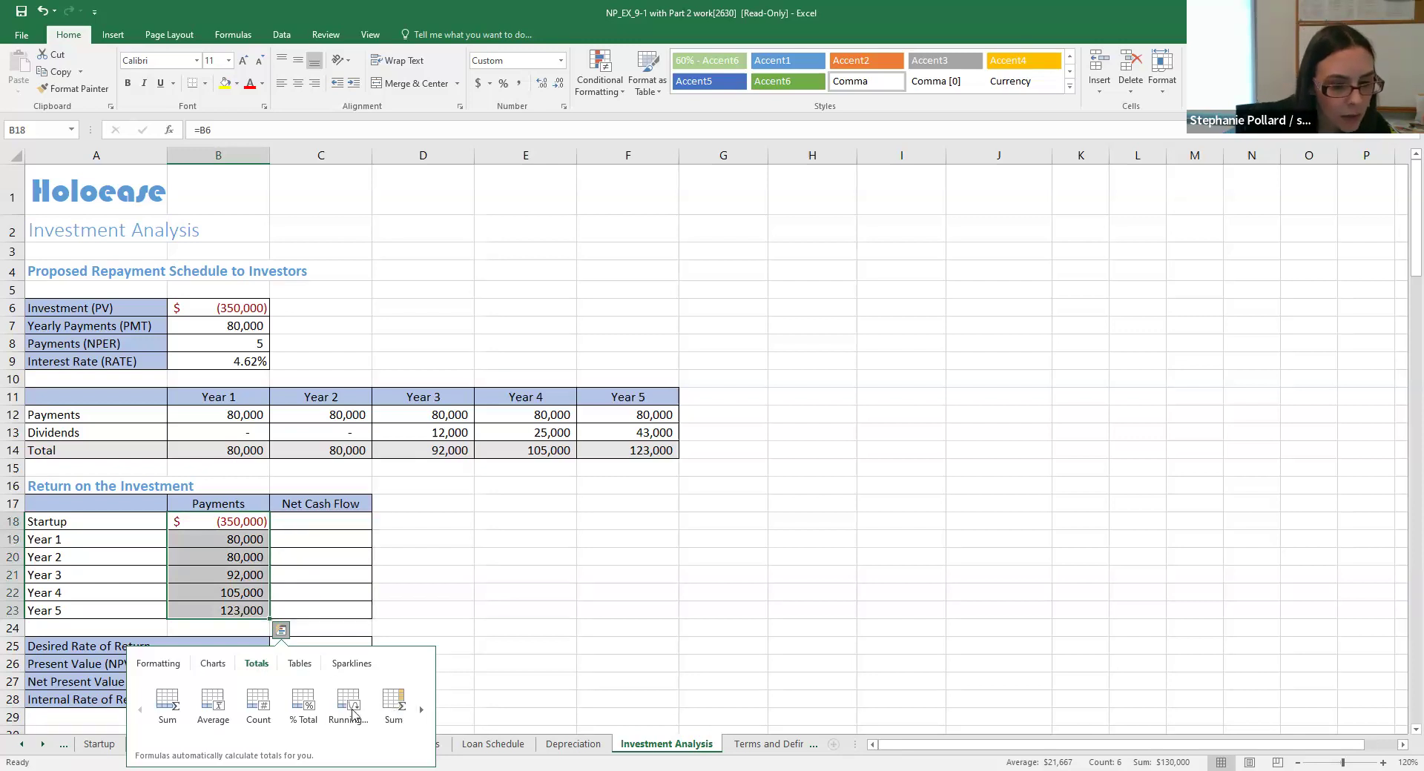
left_click(422, 710)
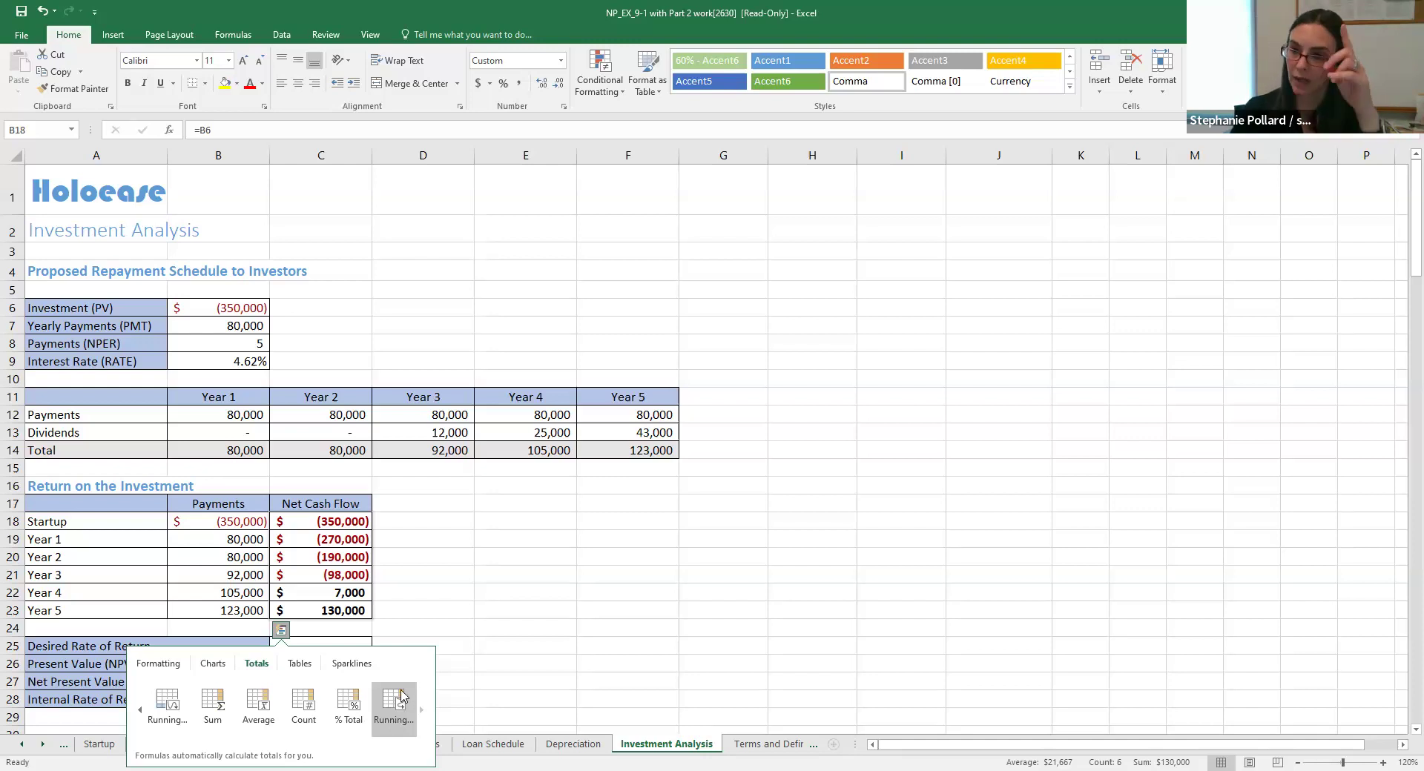
left_click(399, 701)
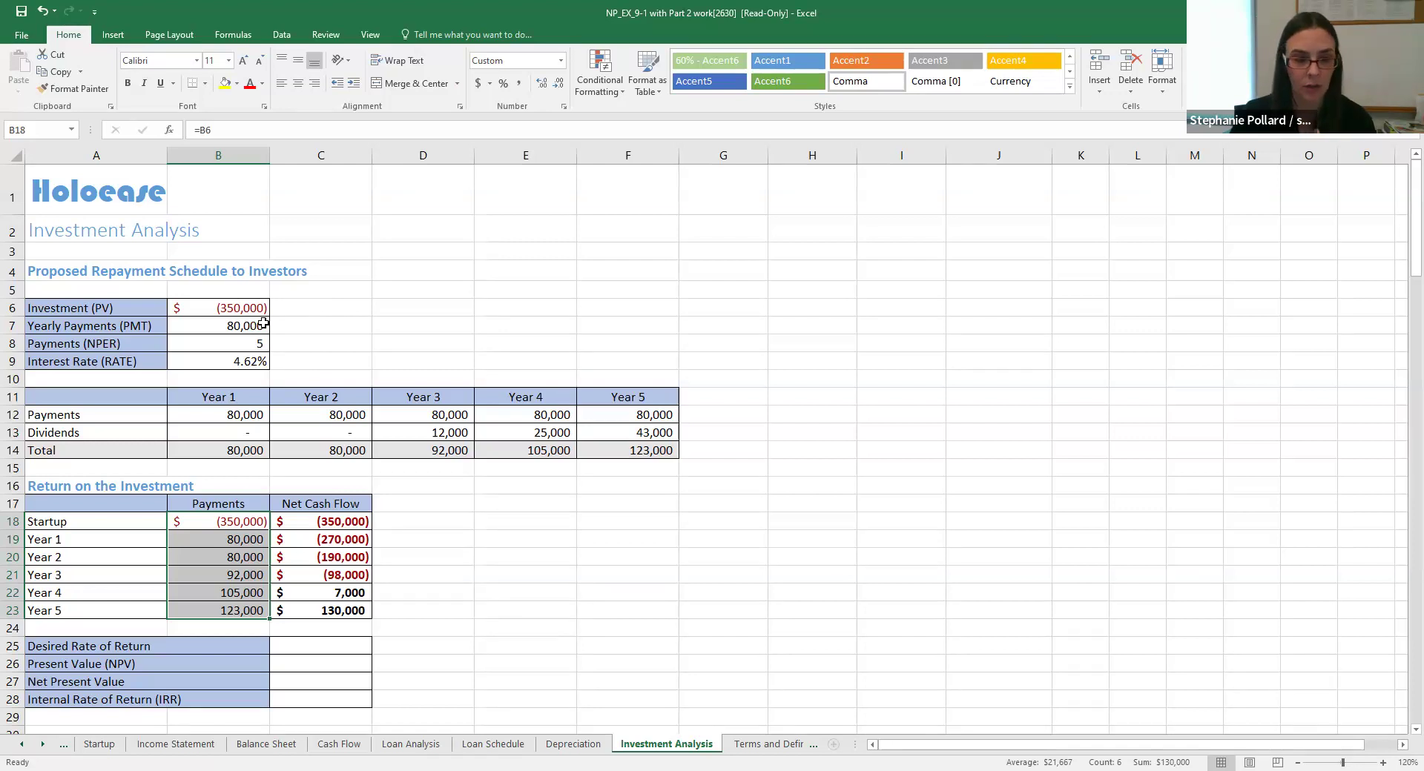
left_click_drag(1403, 263, 1404, 274)
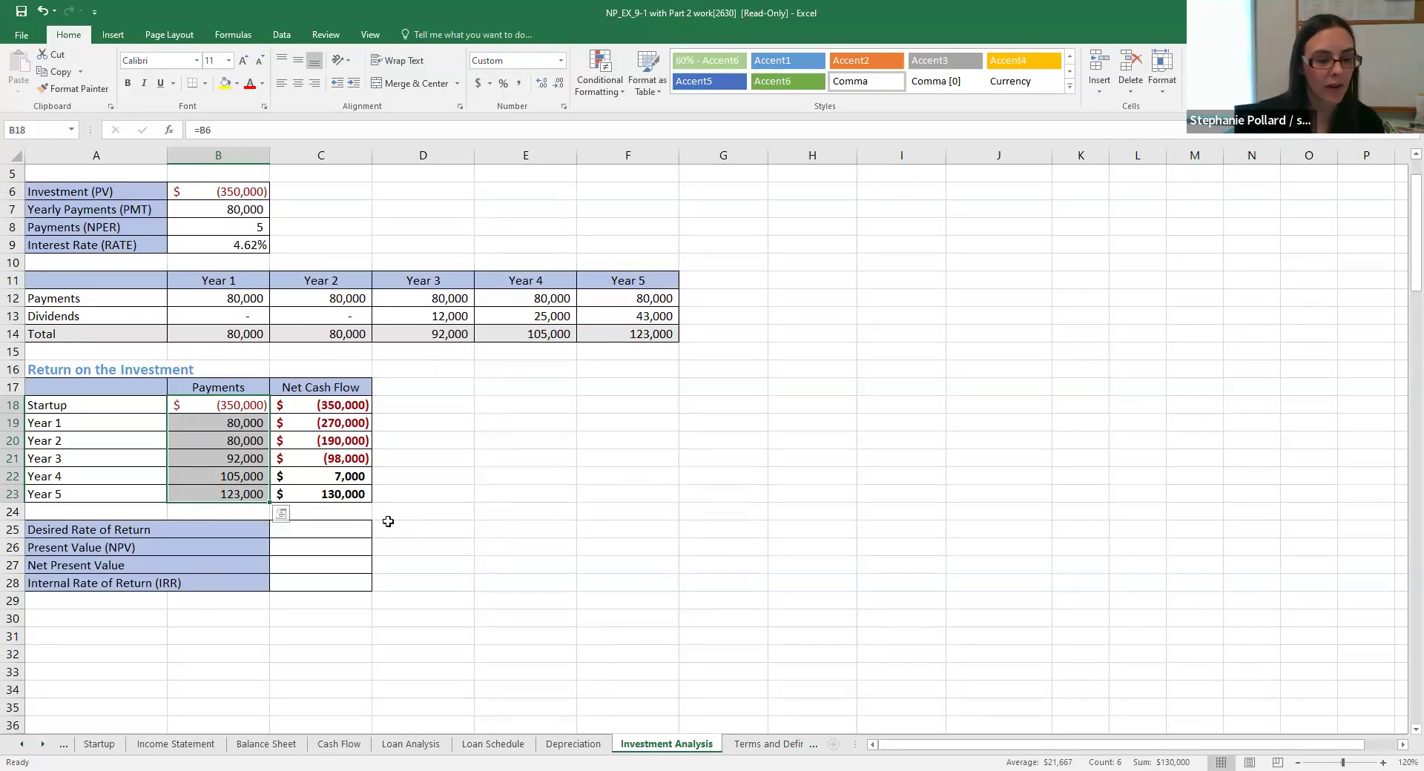
Set the Desired Rate of Return in C25 to 10%
left_click(346, 530)
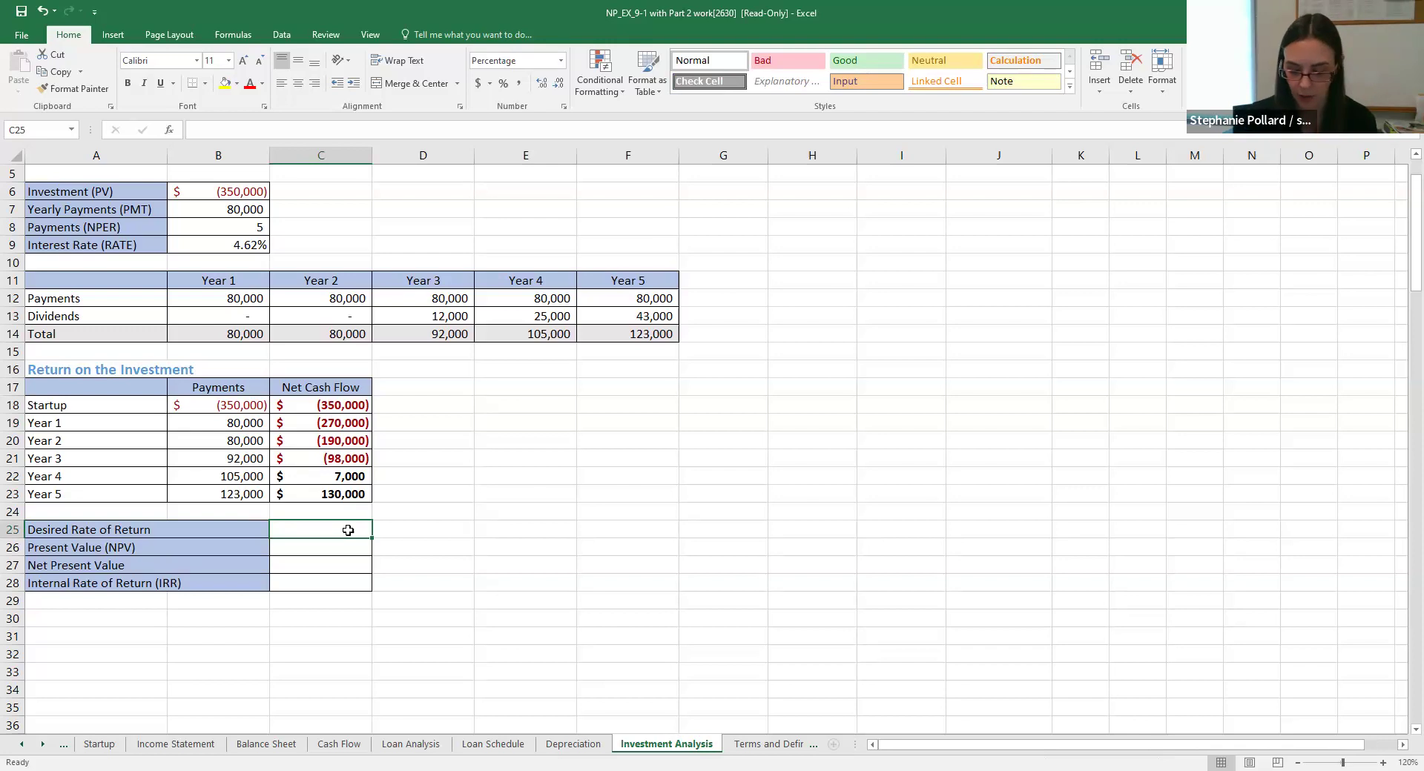
type("10.")
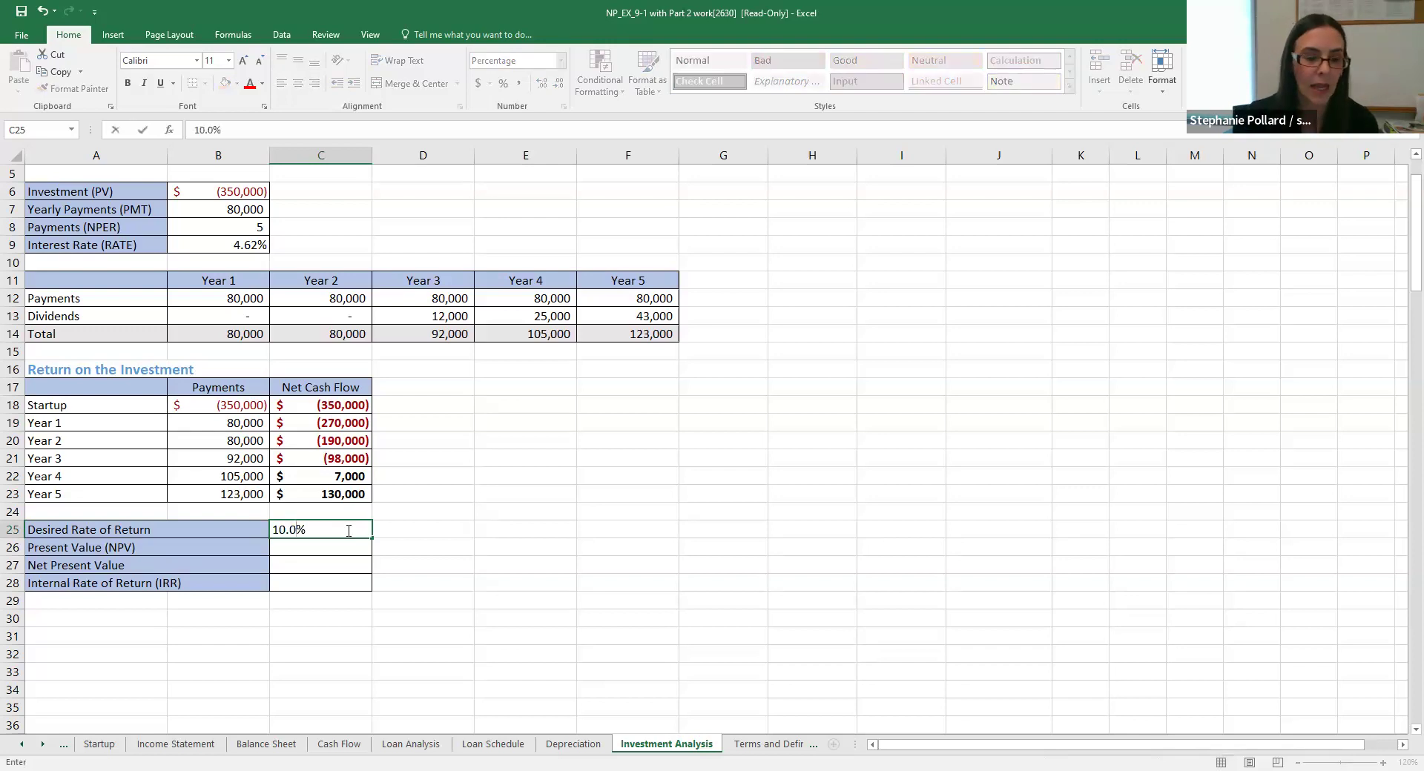
key("Return")
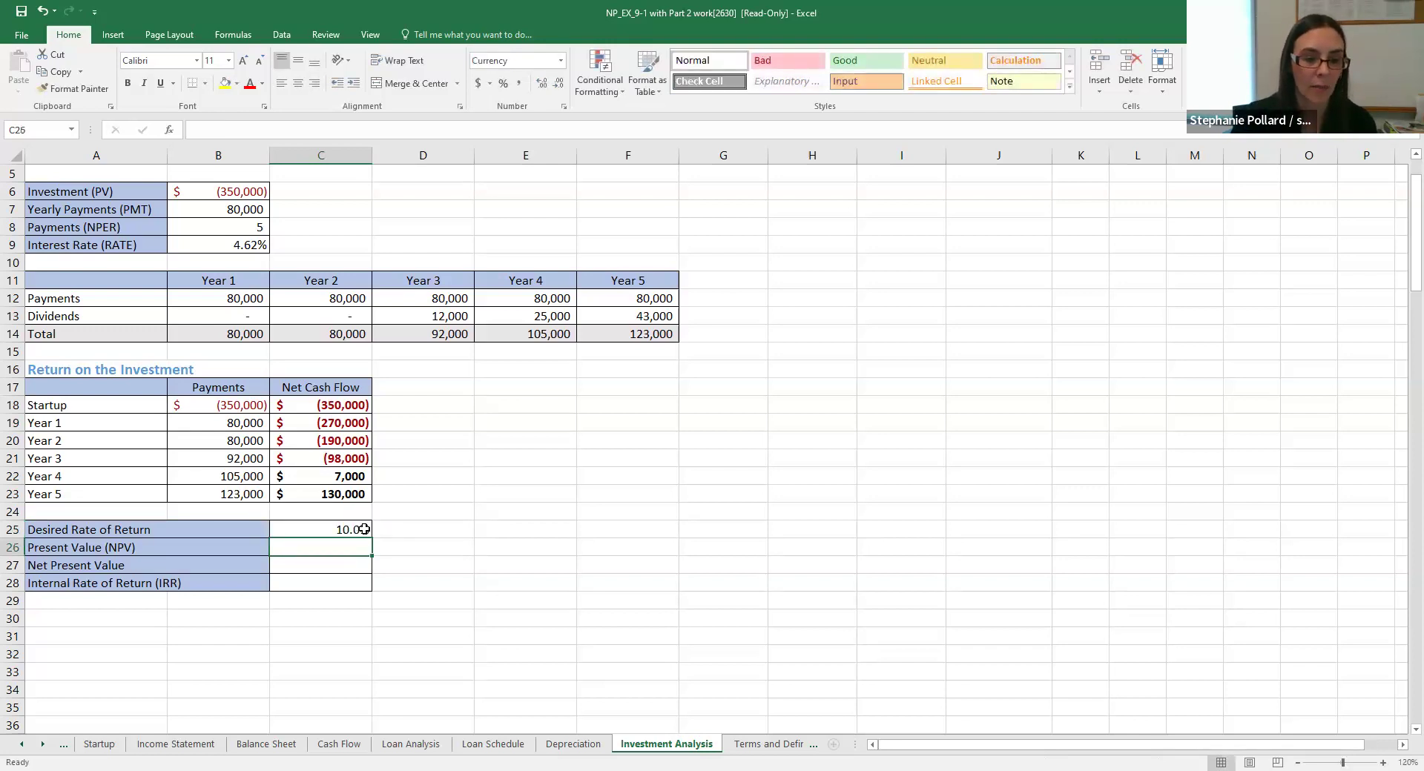
left_click(363, 530)
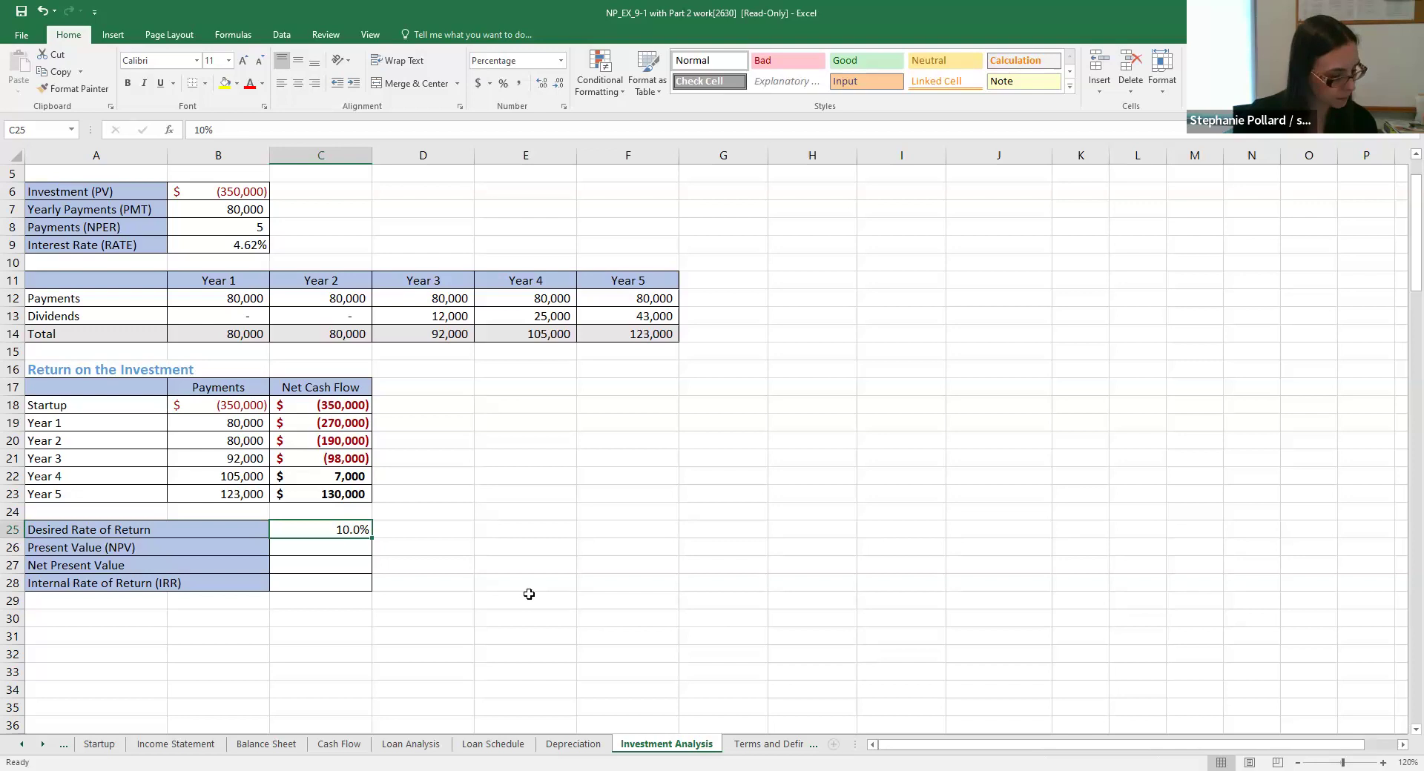
Enter =NPV(C25,B19:B23) in C26, giving a present value of $356,054
left_click(338, 549)
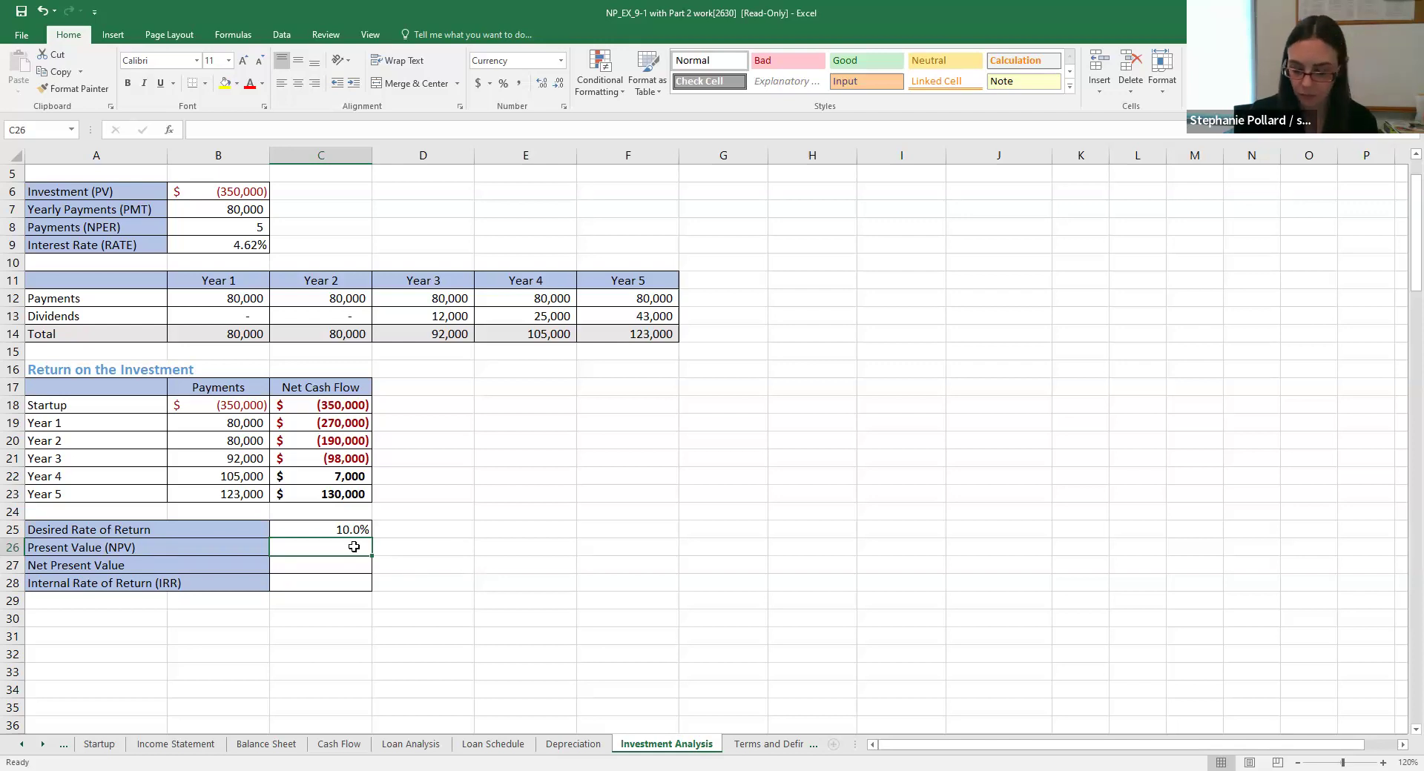
type("=")
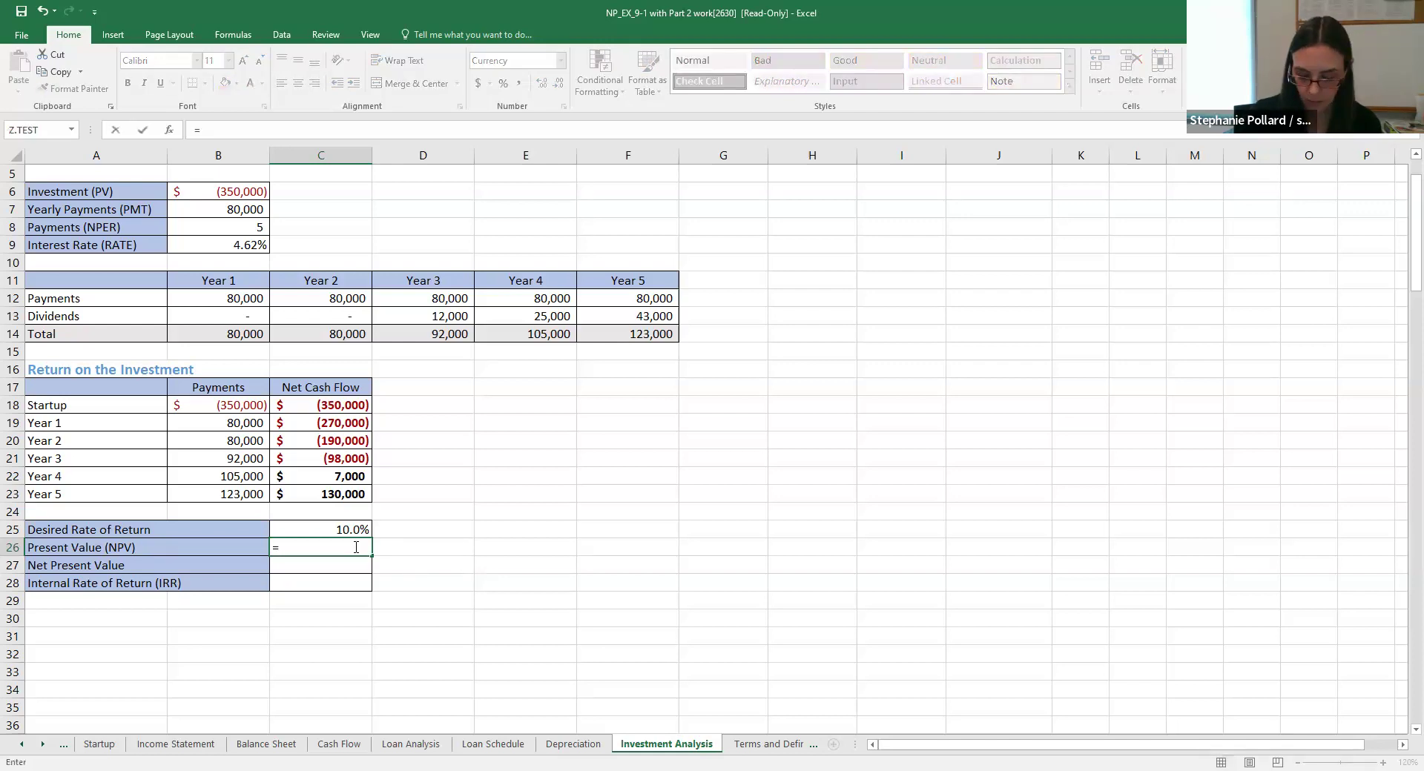
type("n")
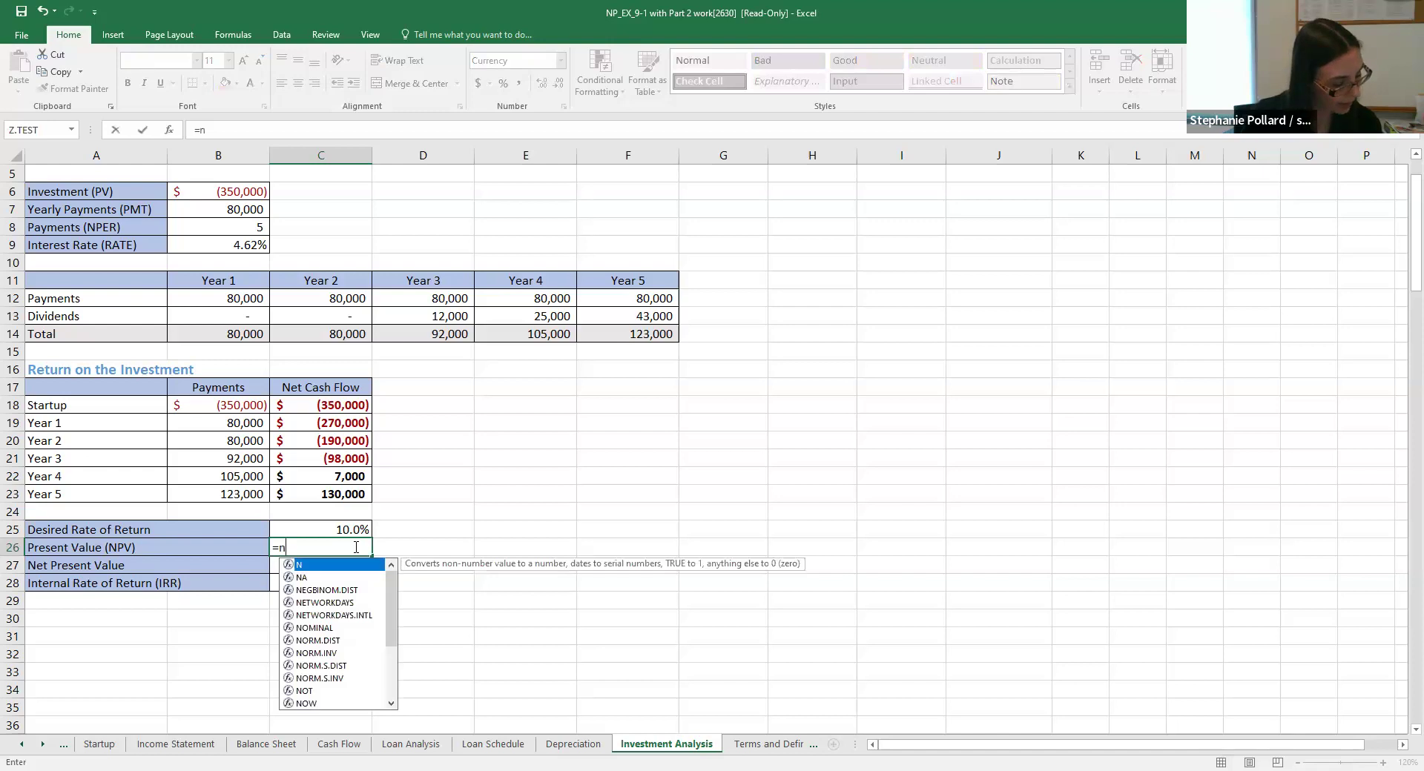
type("pv")
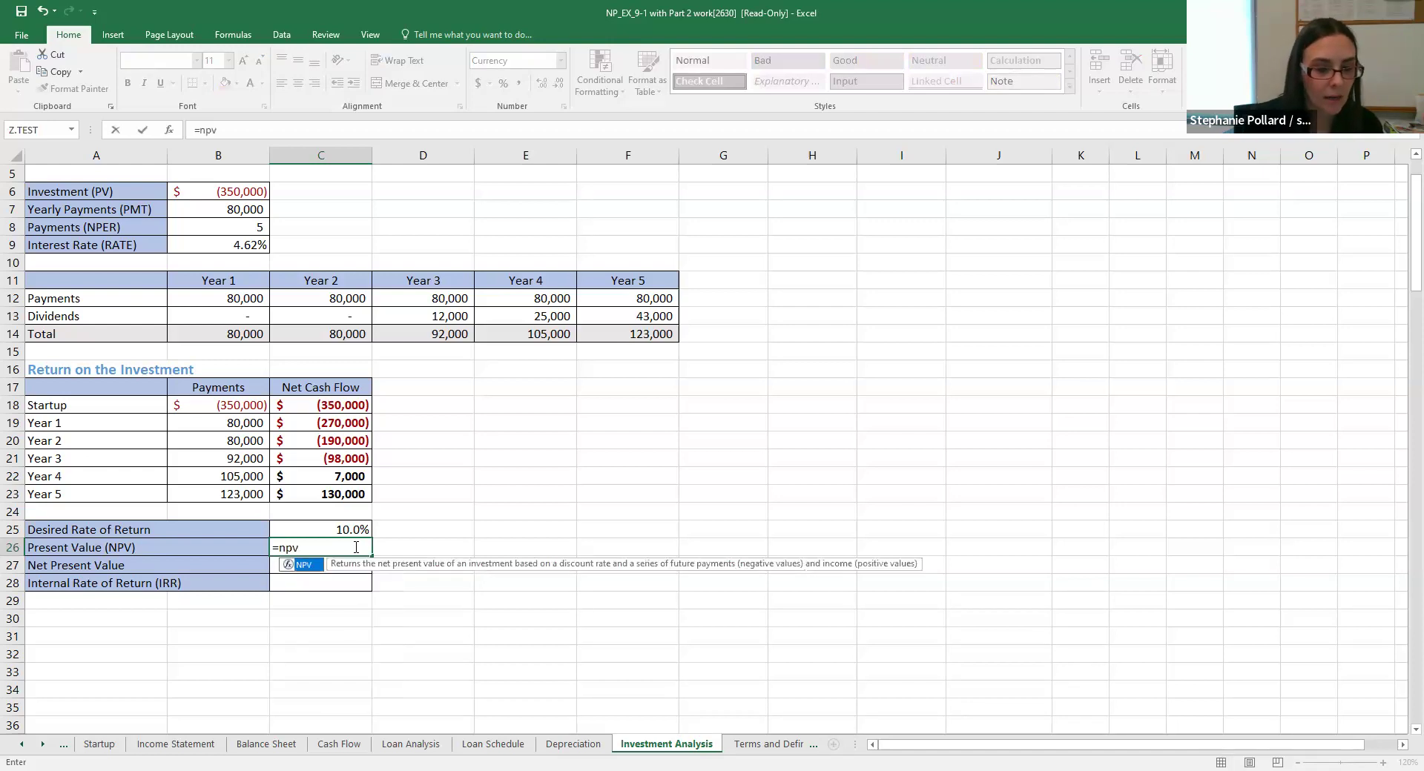
double_click(305, 565)
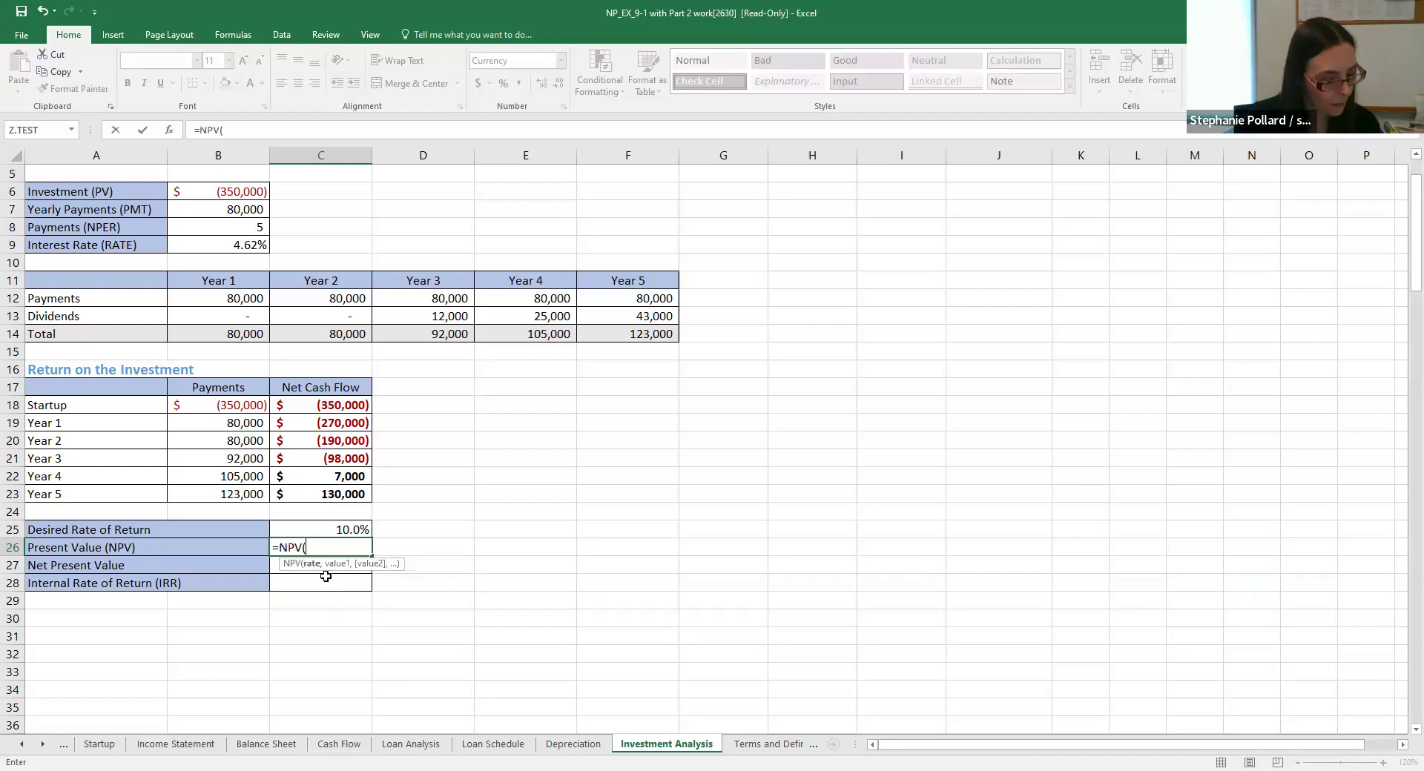
left_click(338, 527)
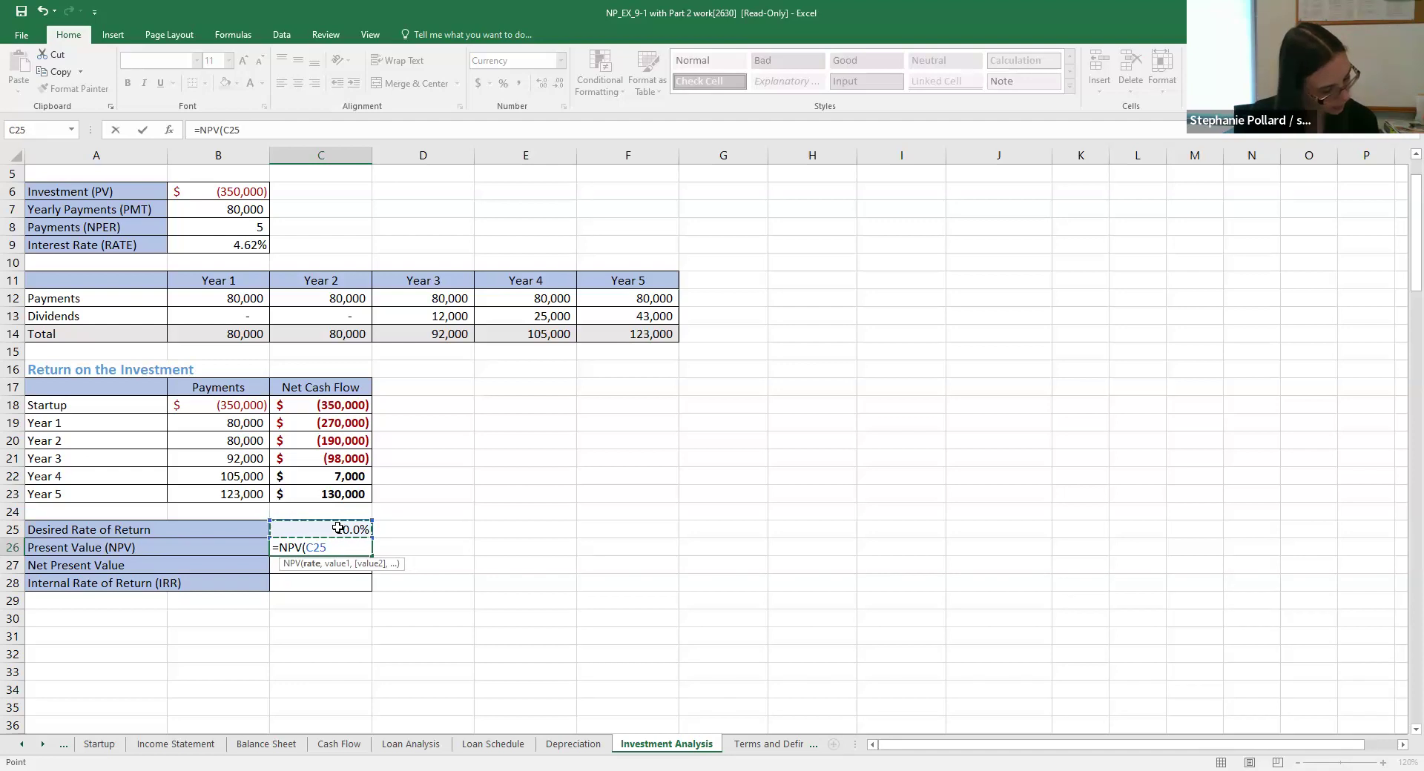
type(",")
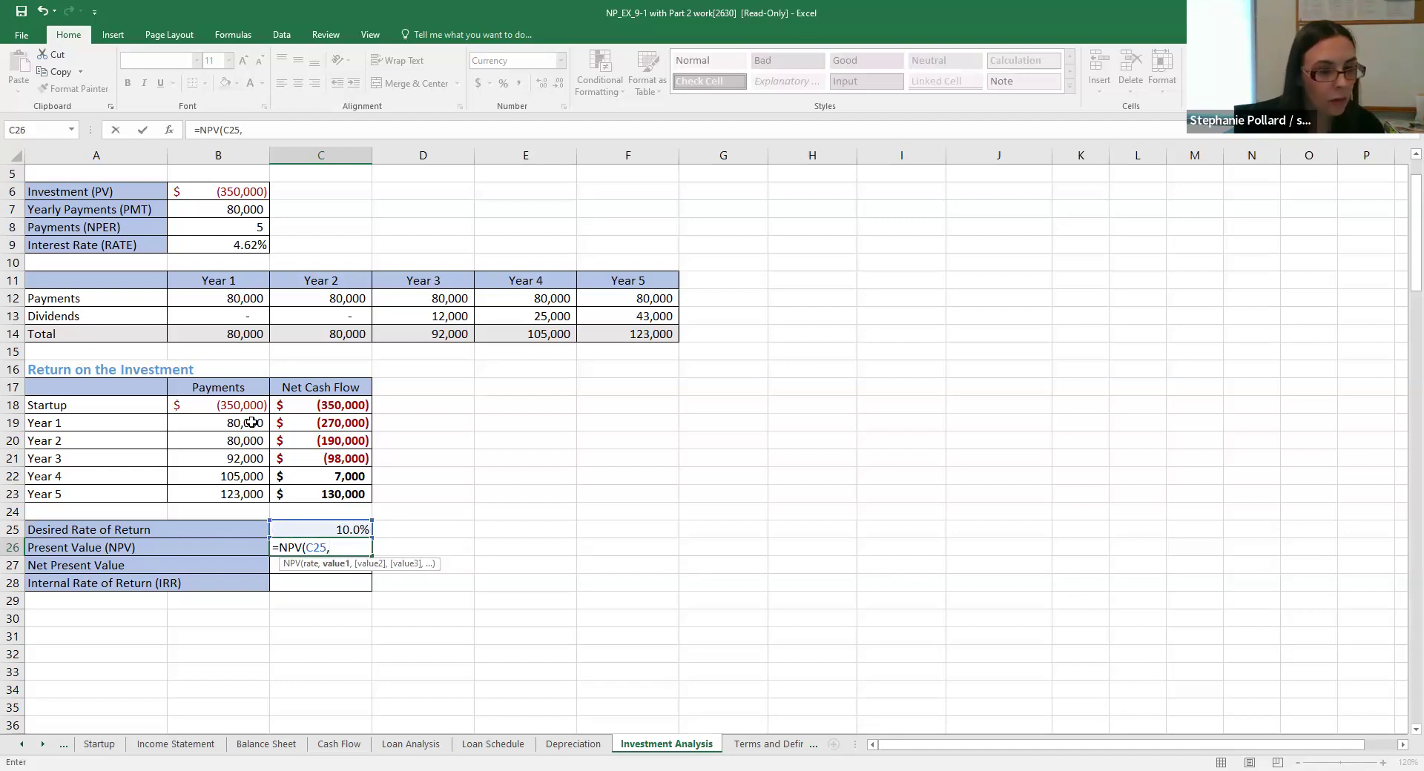
left_click_drag(252, 422, 235, 490)
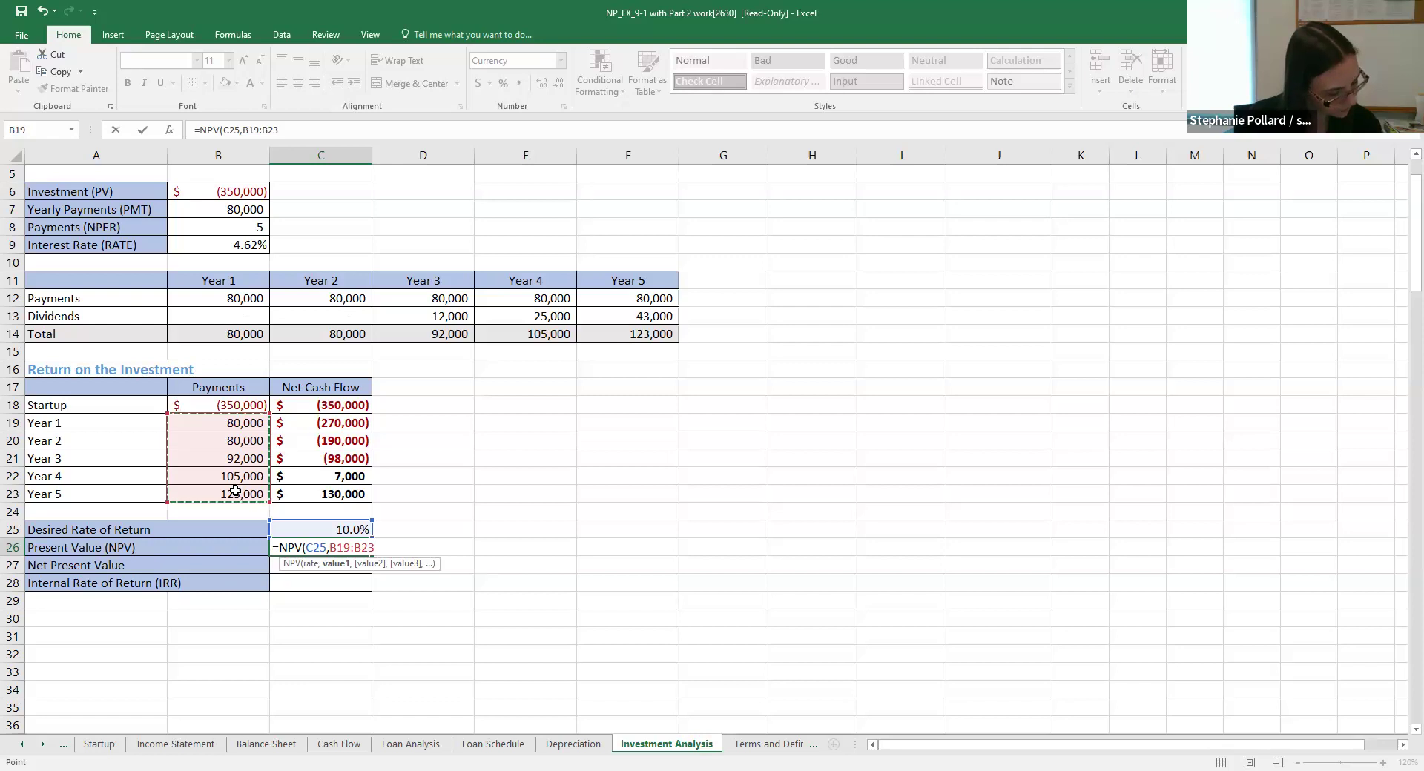
type(")")
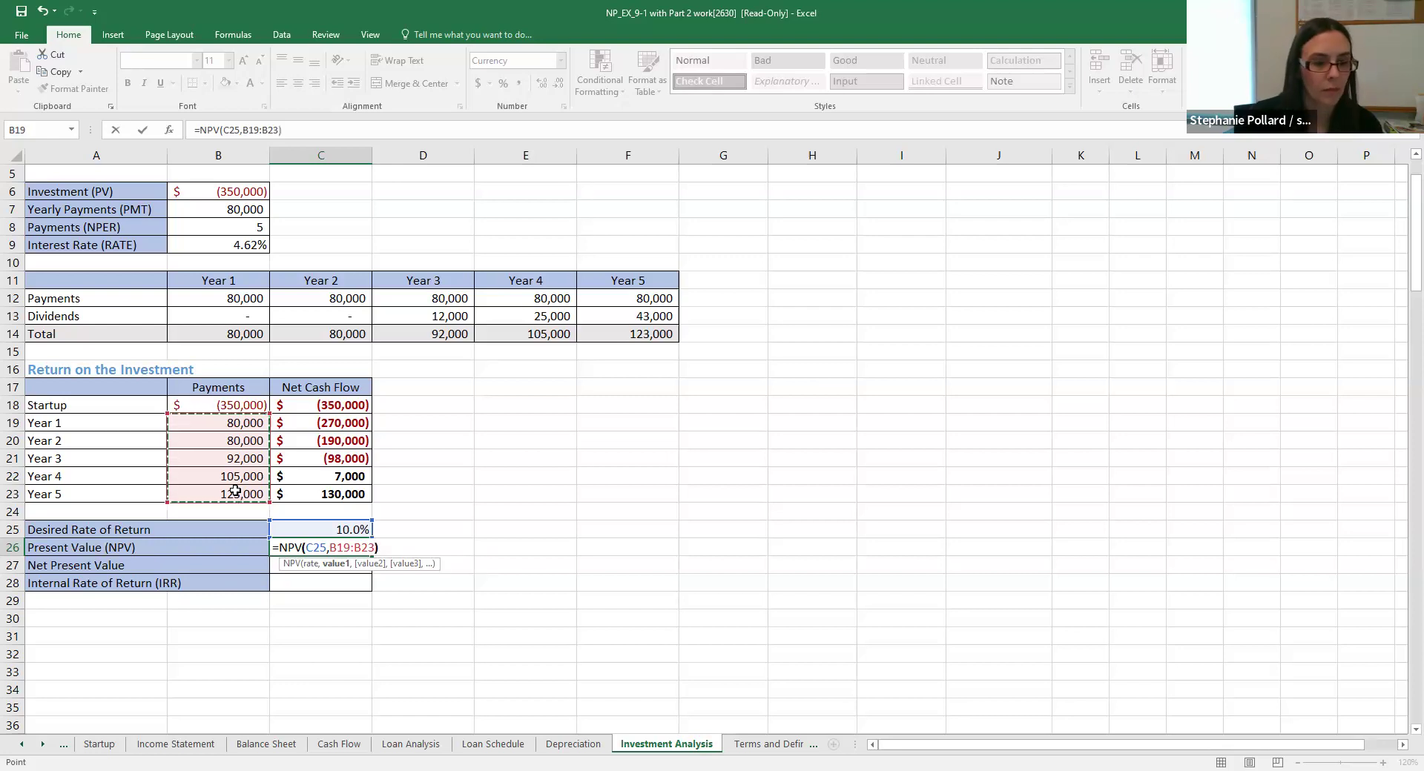
key("Return")
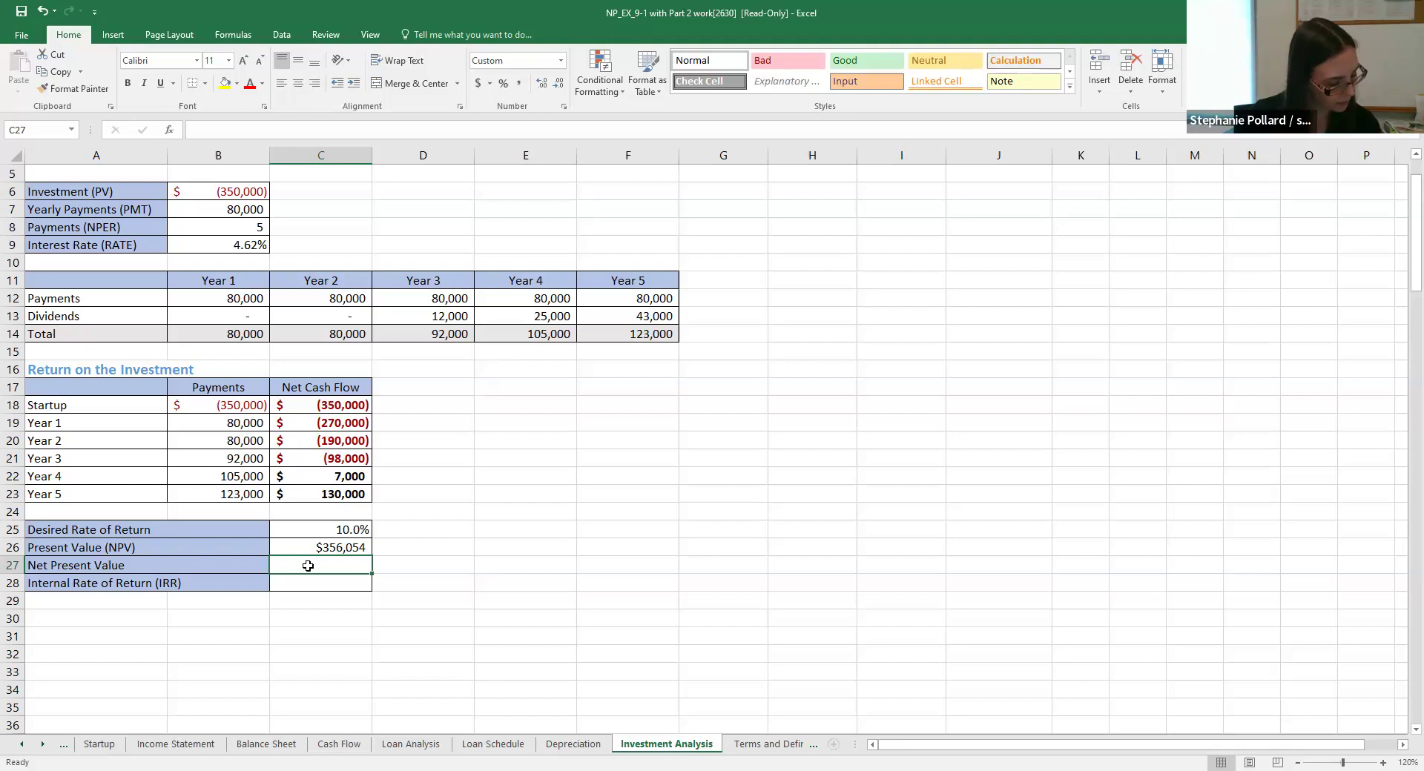
Enter =B18+C26 in C27 for a Net Present Value of 6,054
type("=")
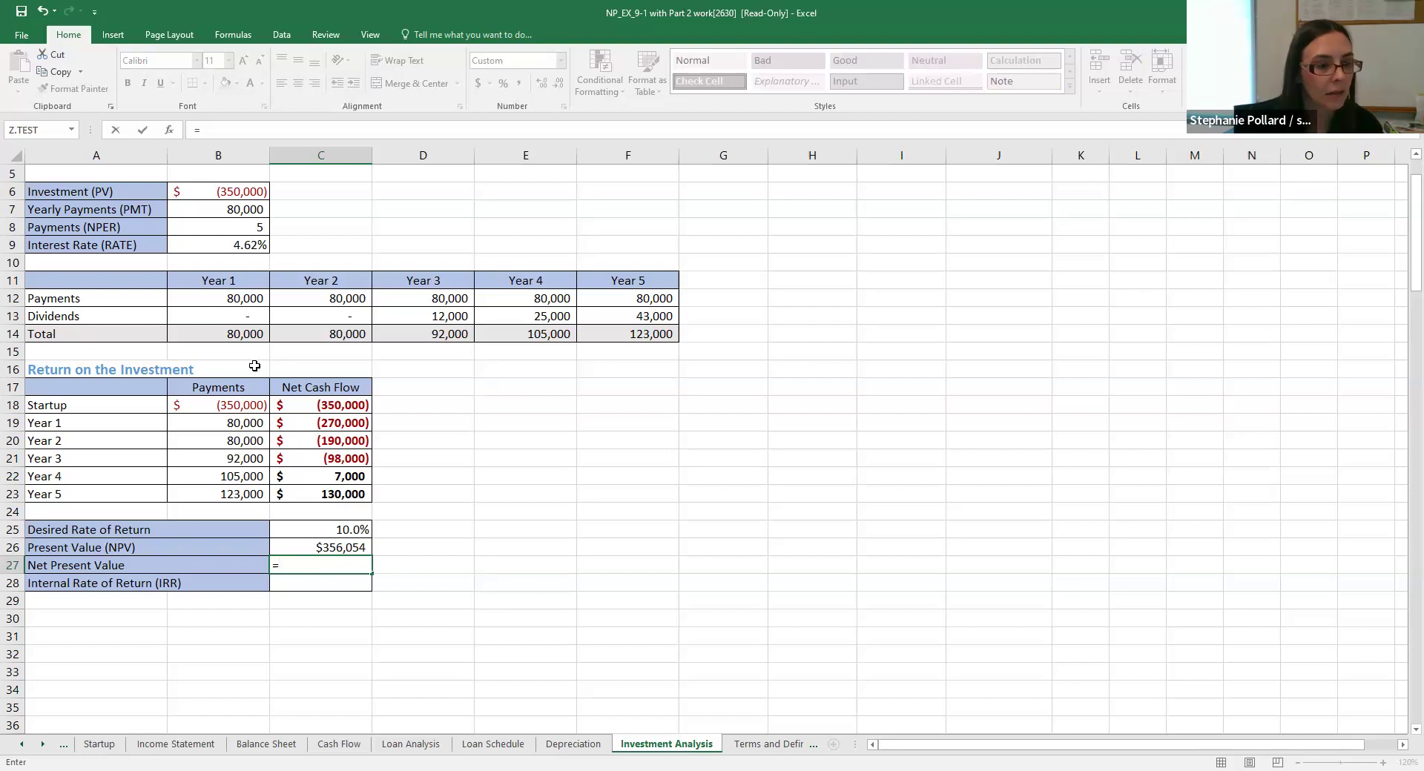
left_click(236, 405)
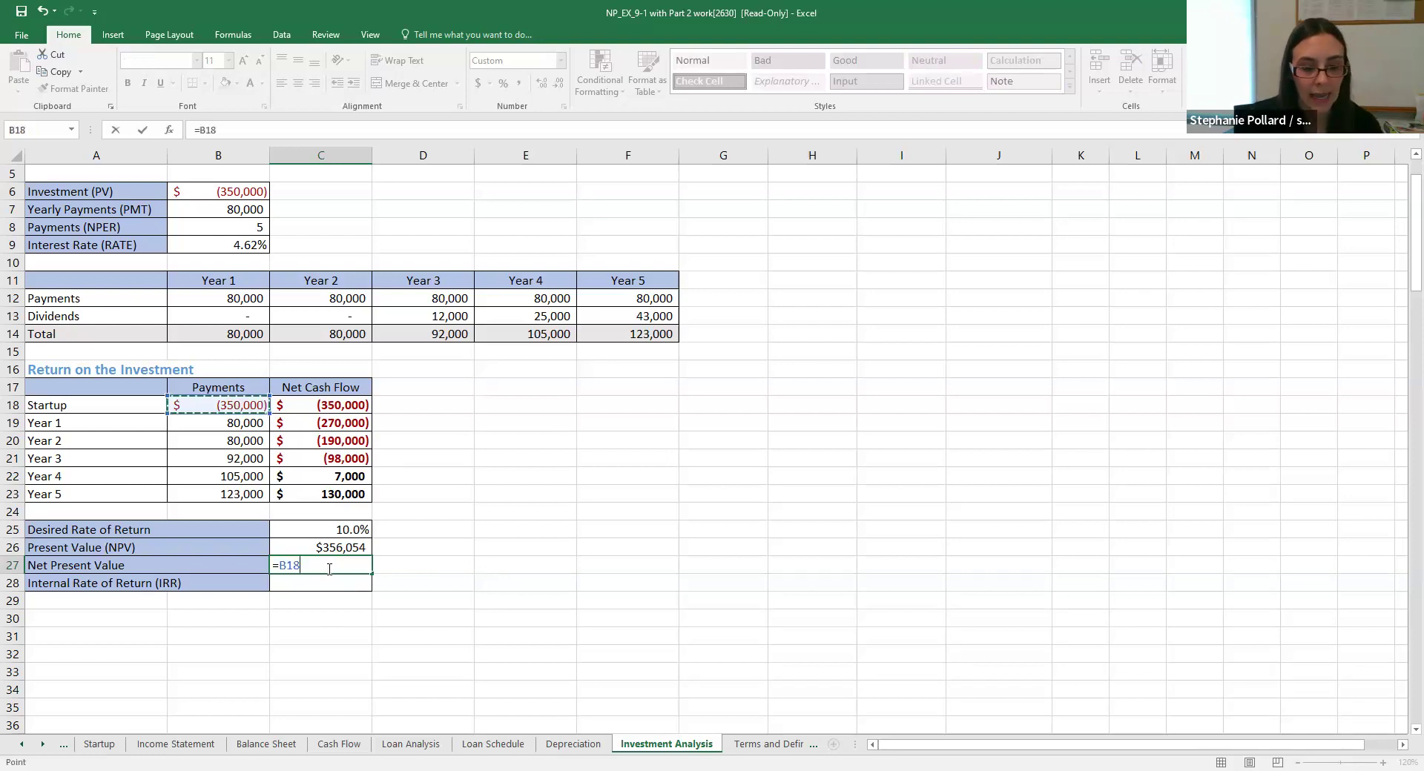
type("+")
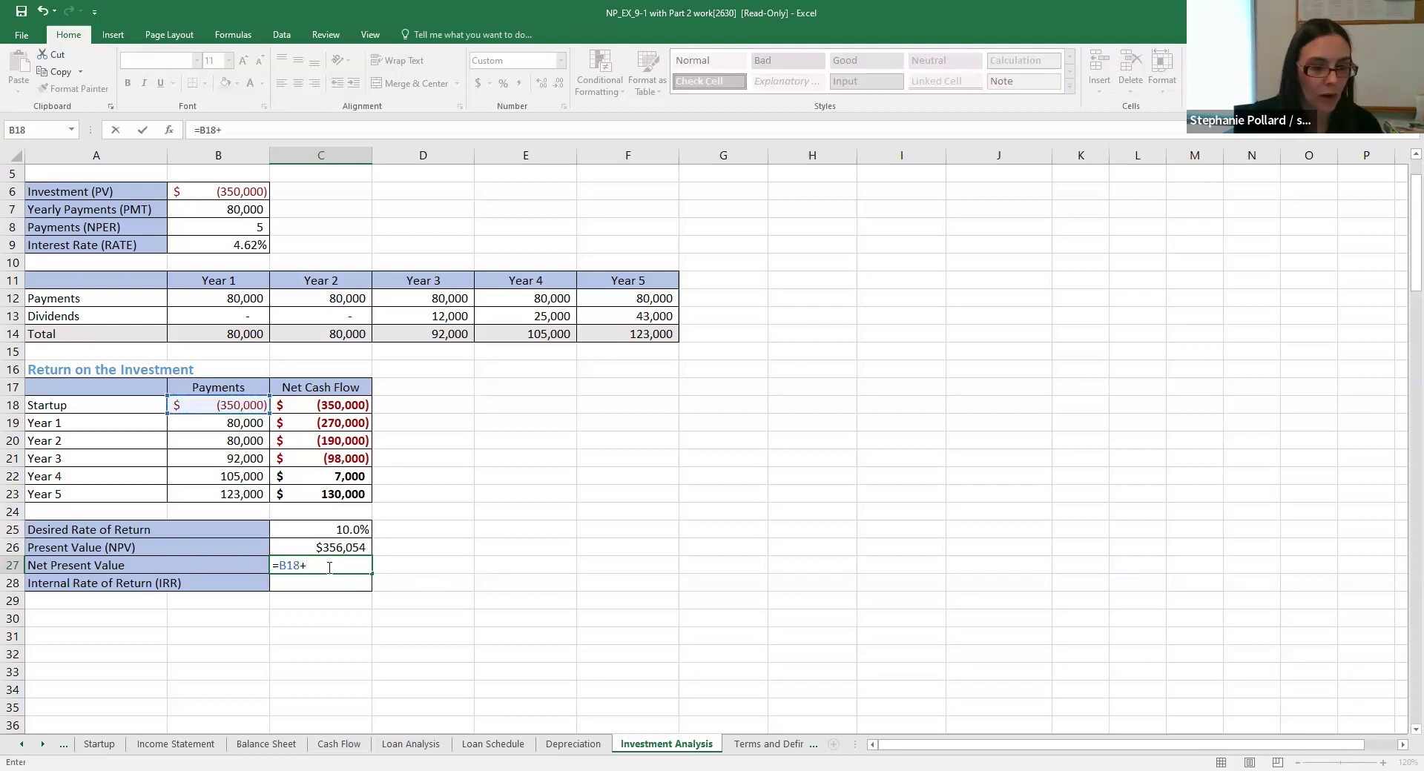
left_click(324, 549)
key("Return")
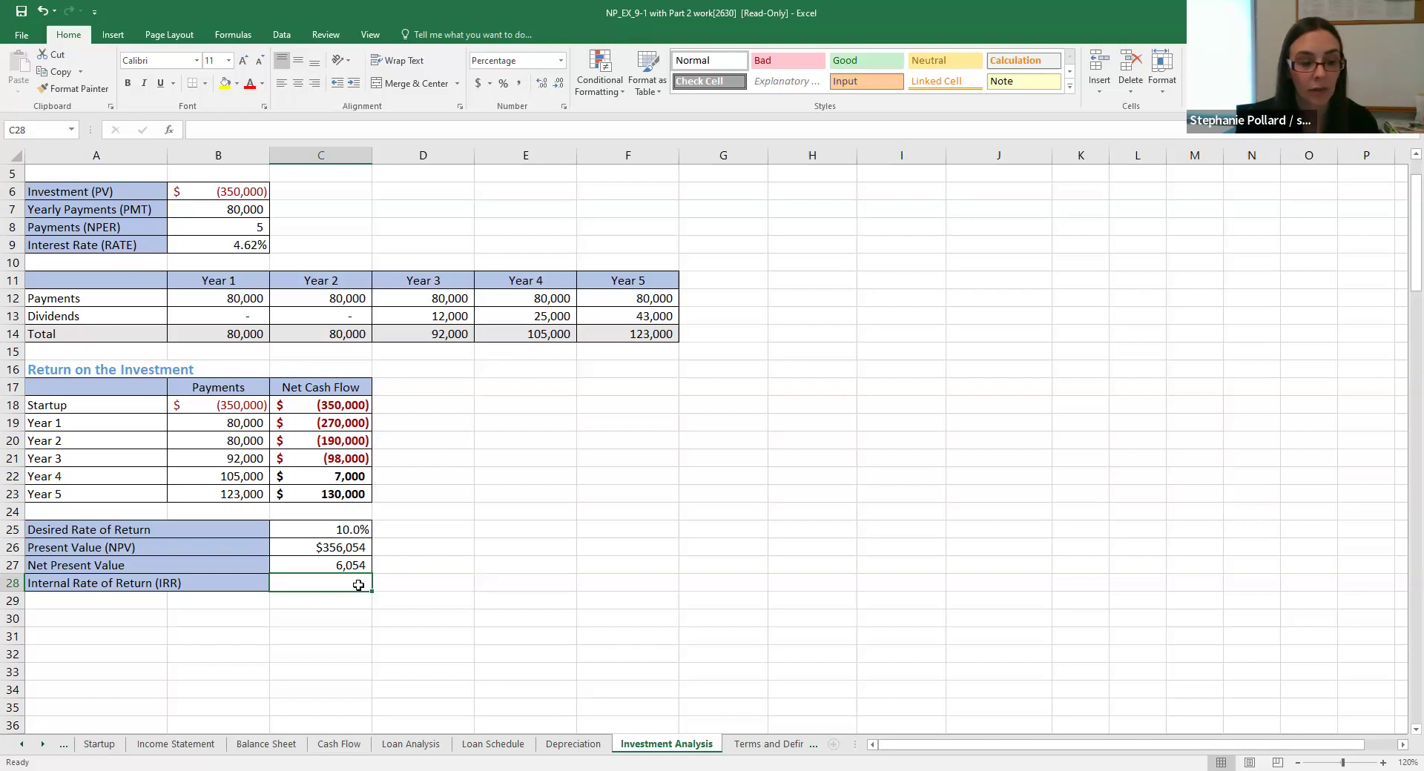
Try 12% and 8% as the desired rate in C25, then restore 10%
left_click(341, 533)
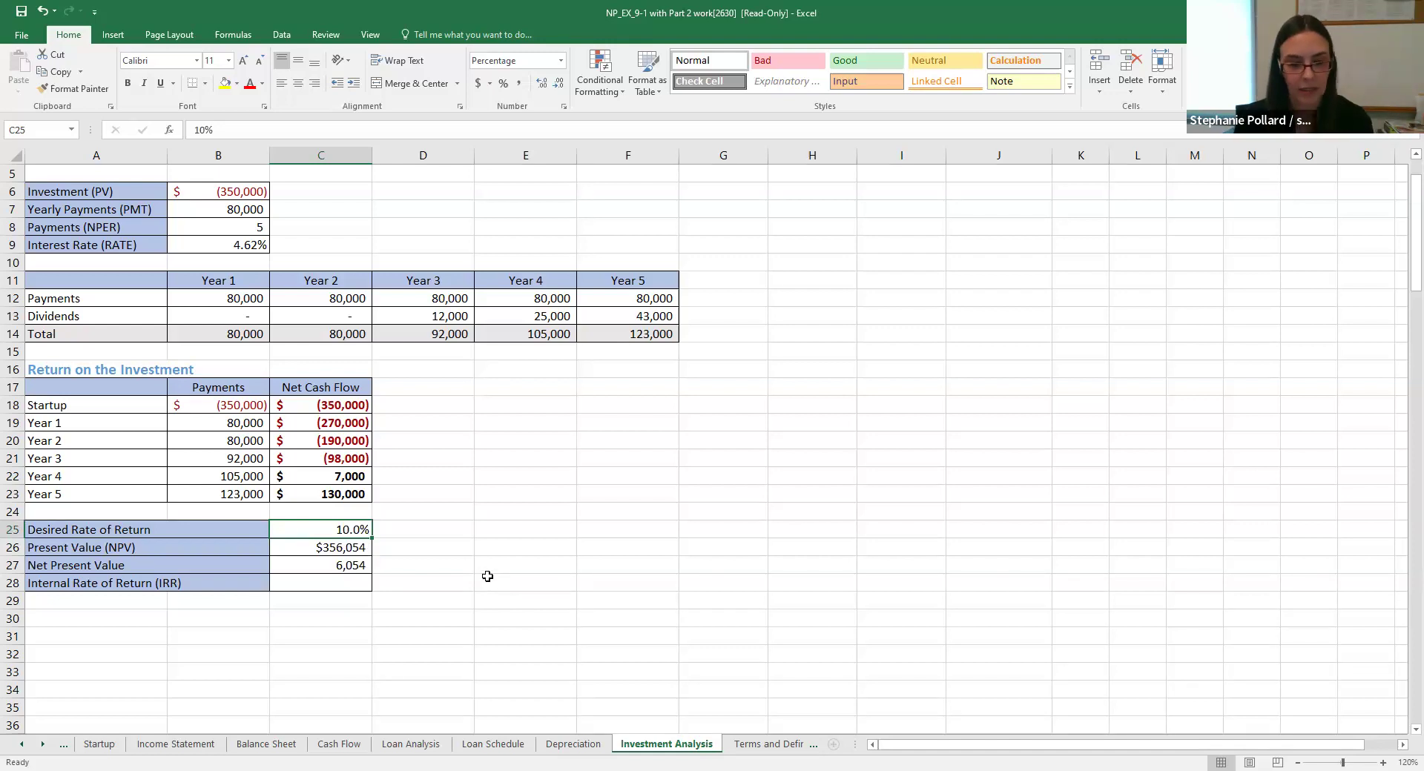
type("12")
key("Return")
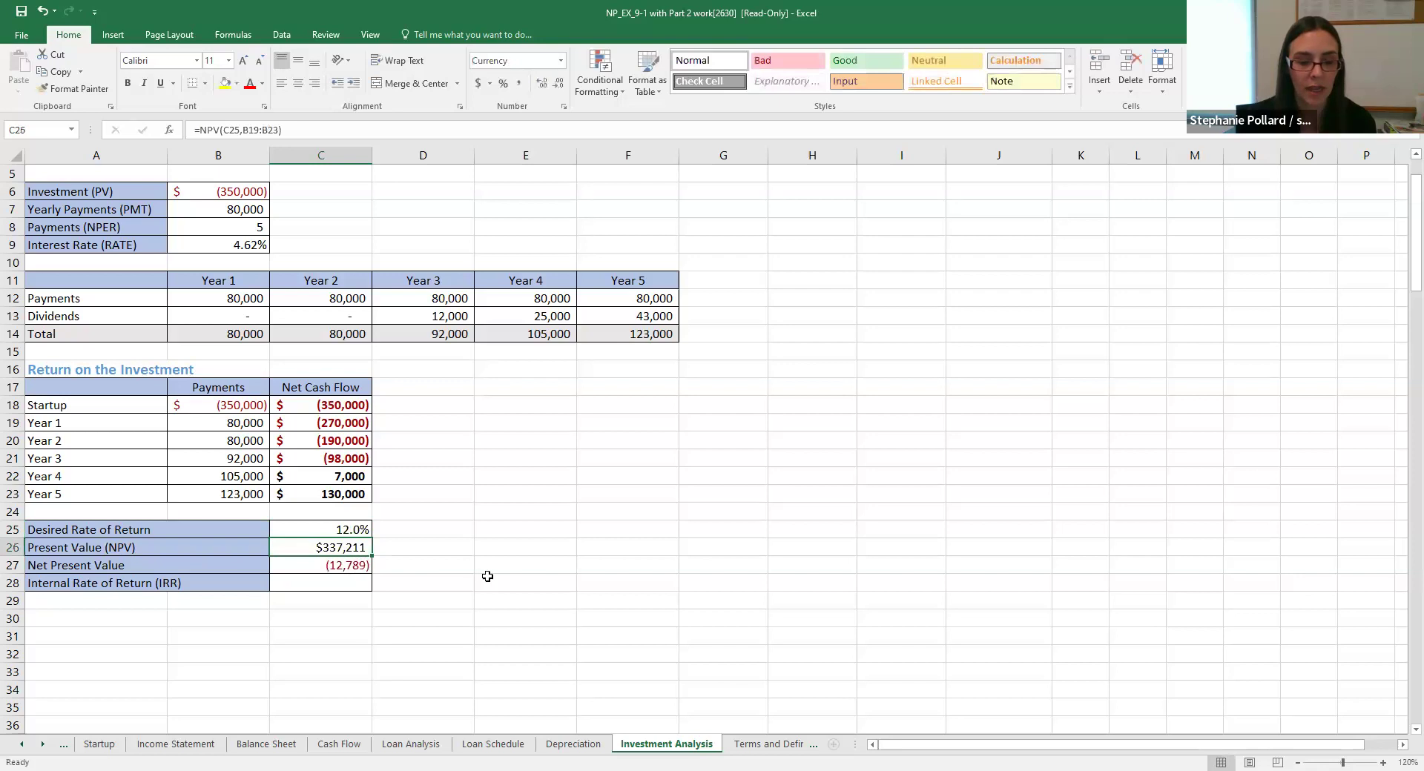
left_click(352, 531)
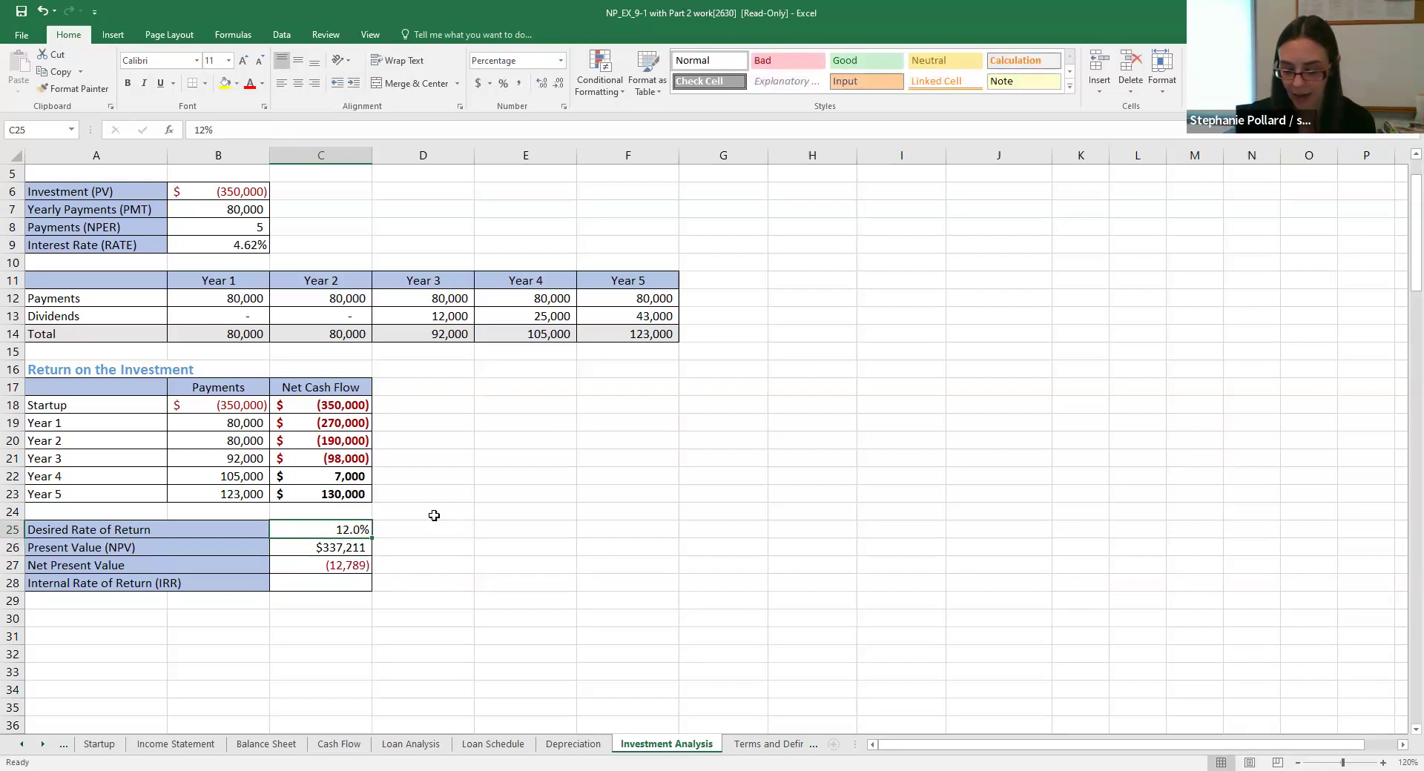
type("8")
key("Return")
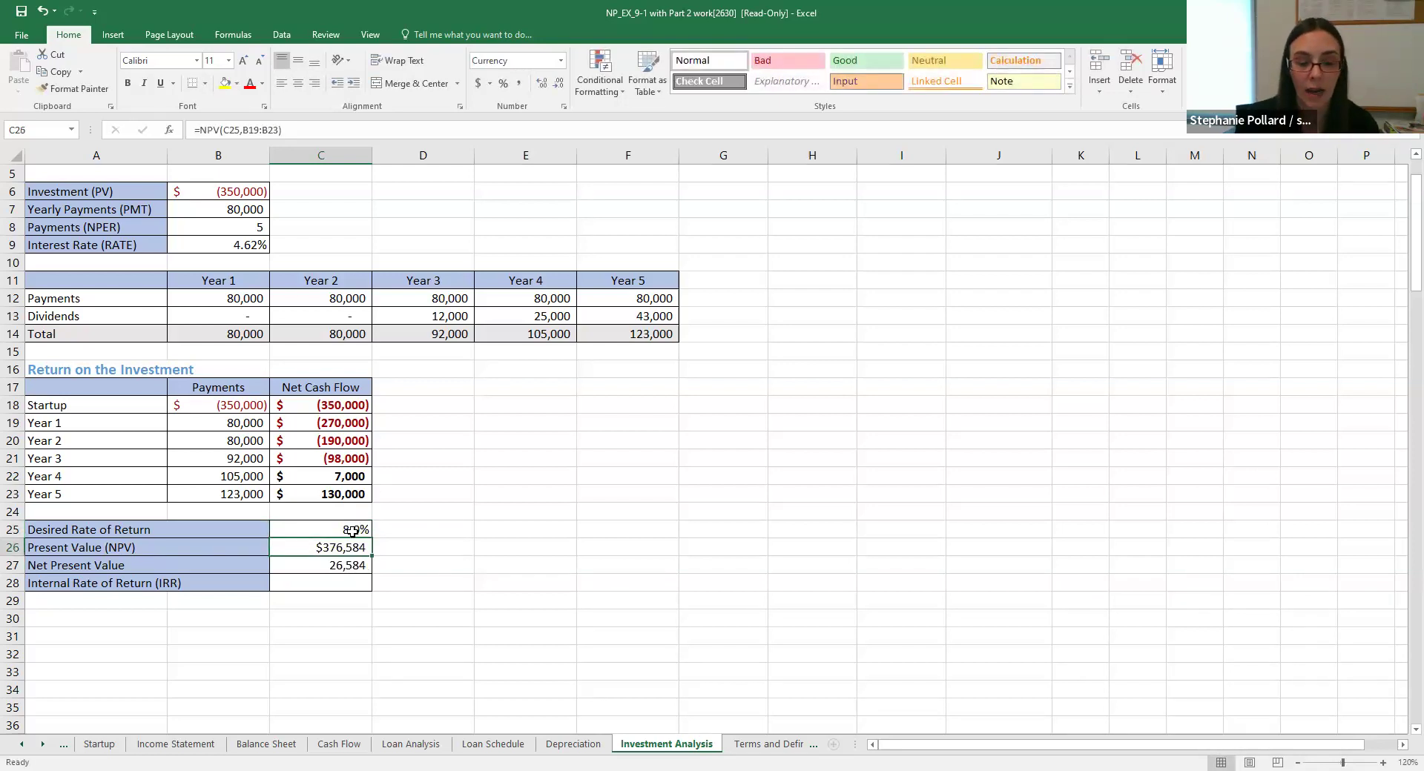
left_click(349, 531)
type("10")
key("Return")
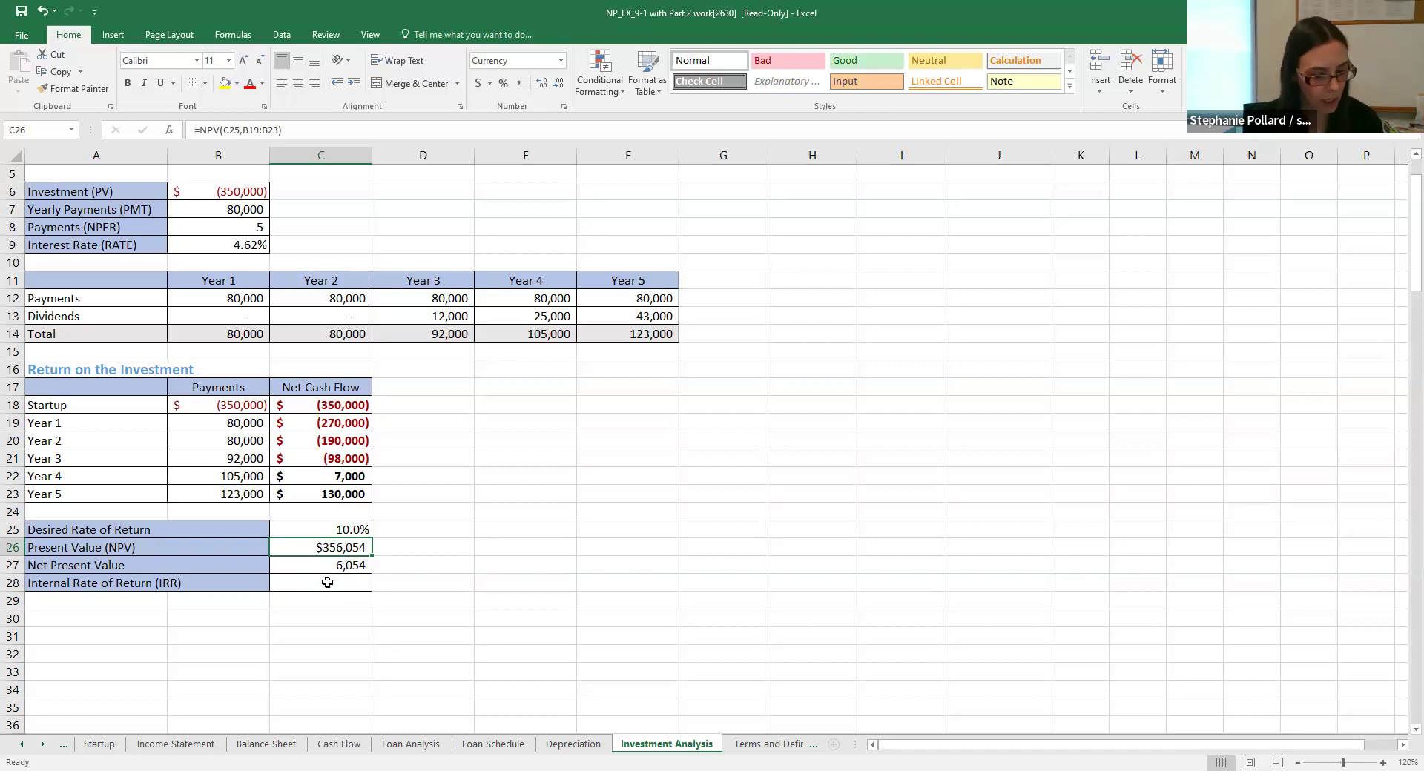
left_click(327, 582)
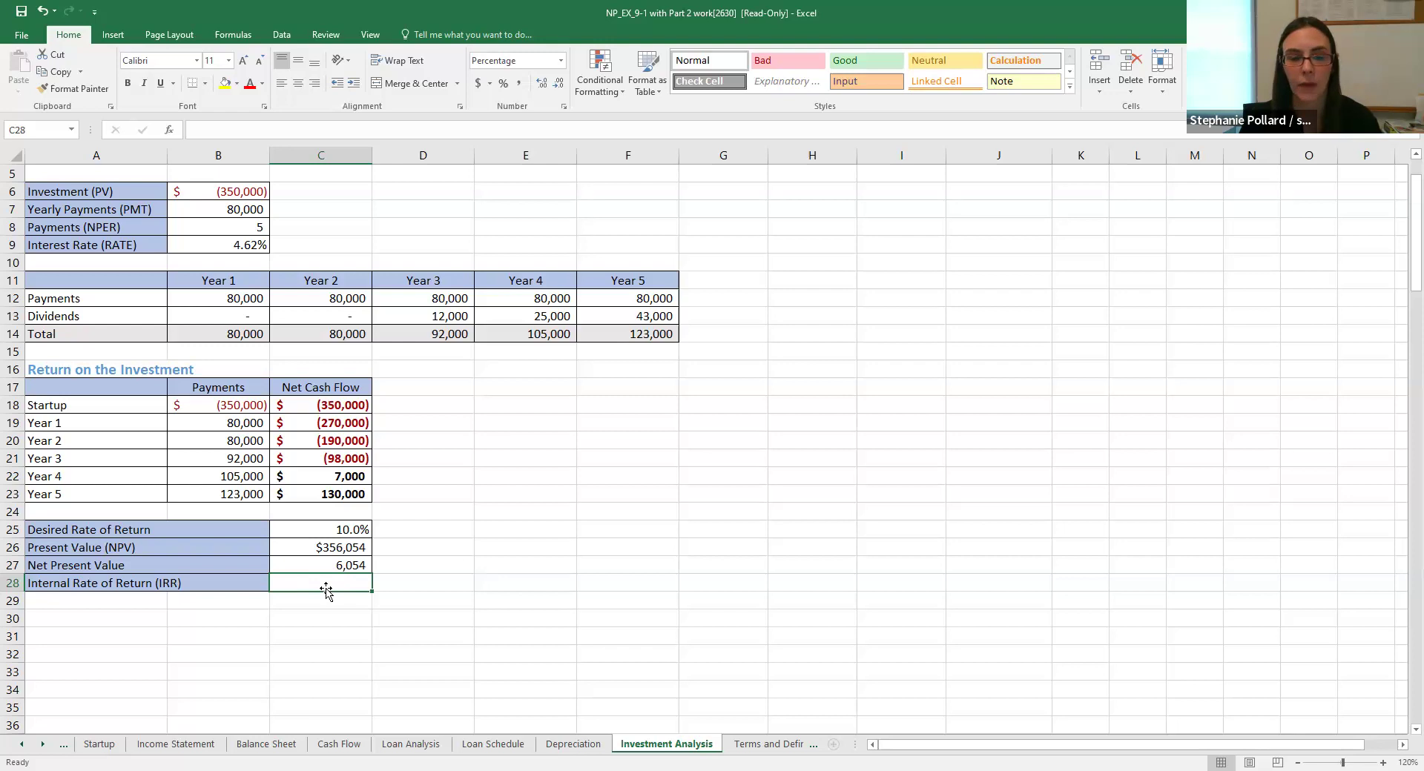
left_click(325, 530)
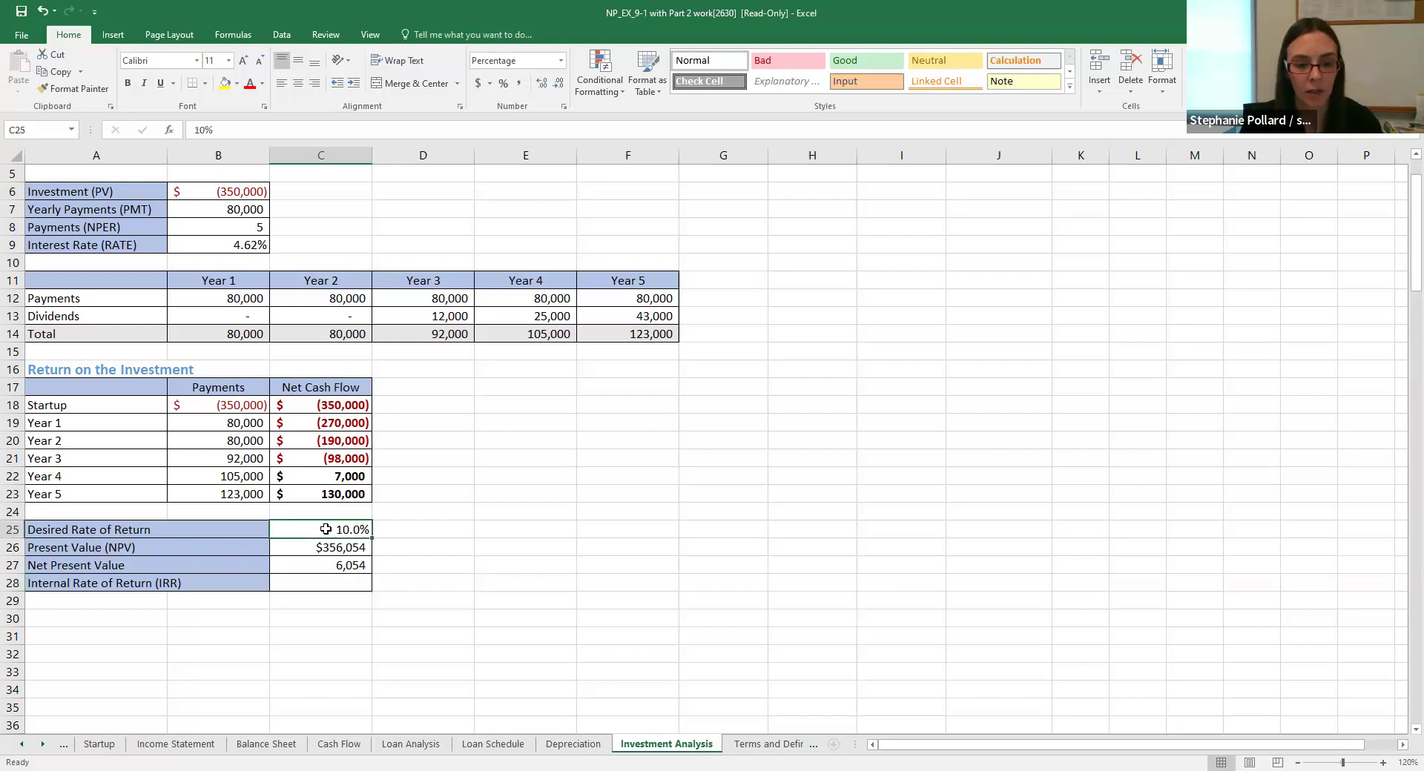
type("12")
key("Return")
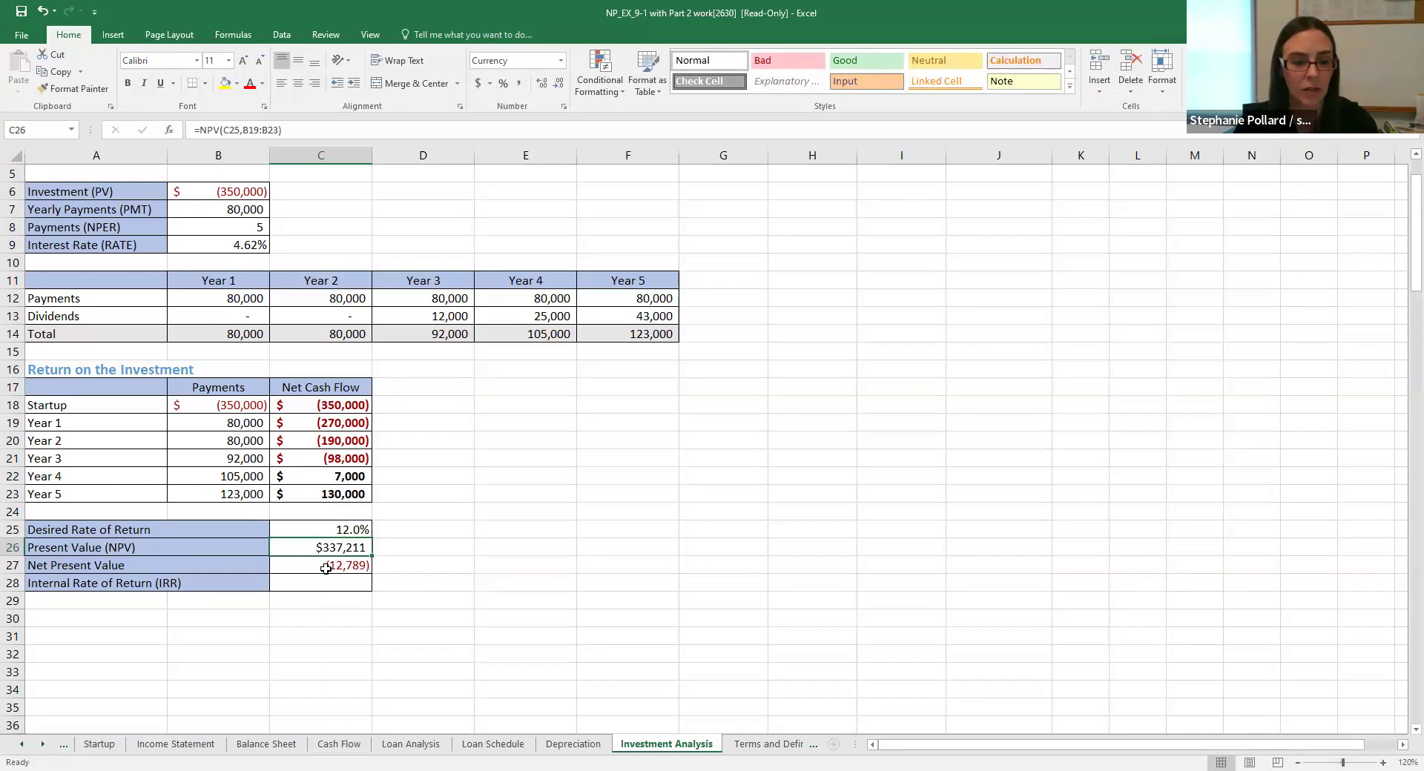
left_click(316, 534)
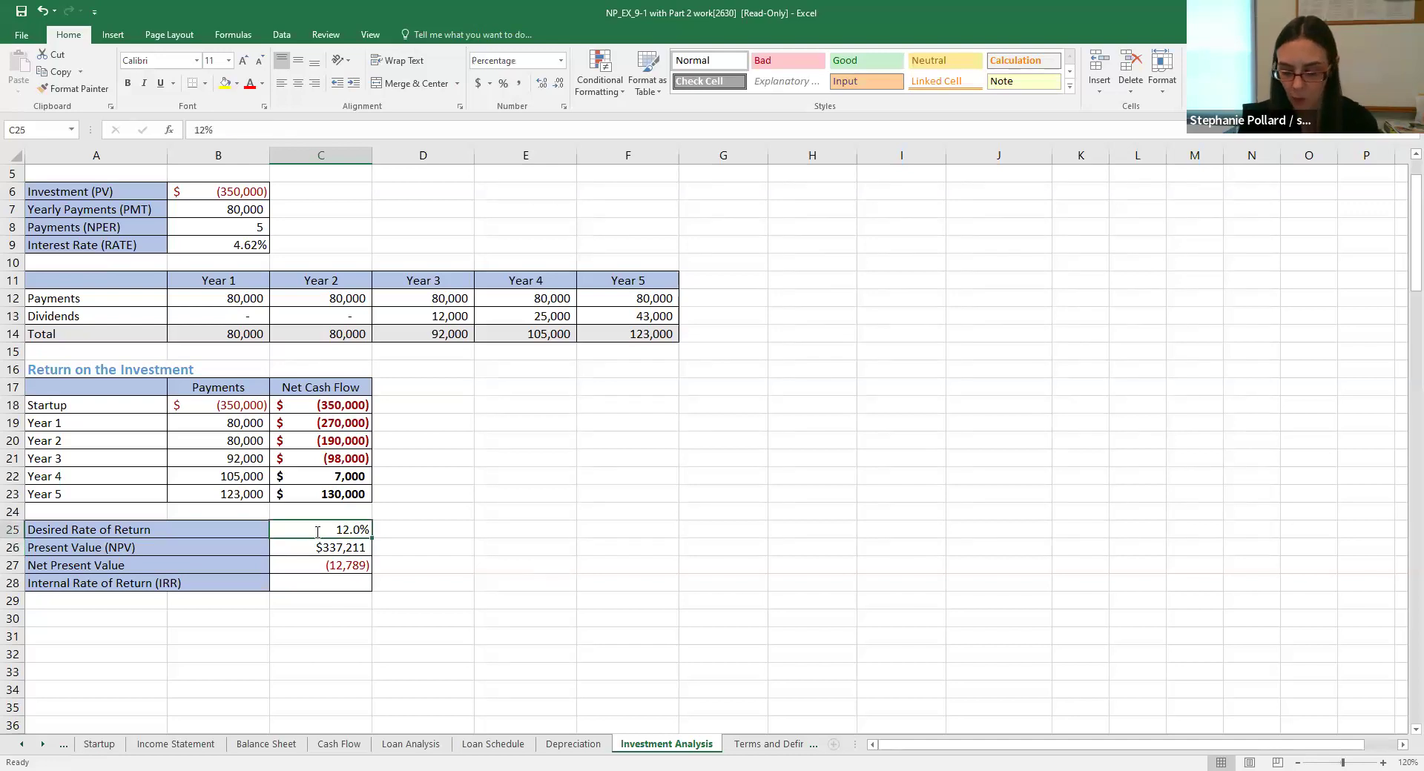
type("11")
key("Return")
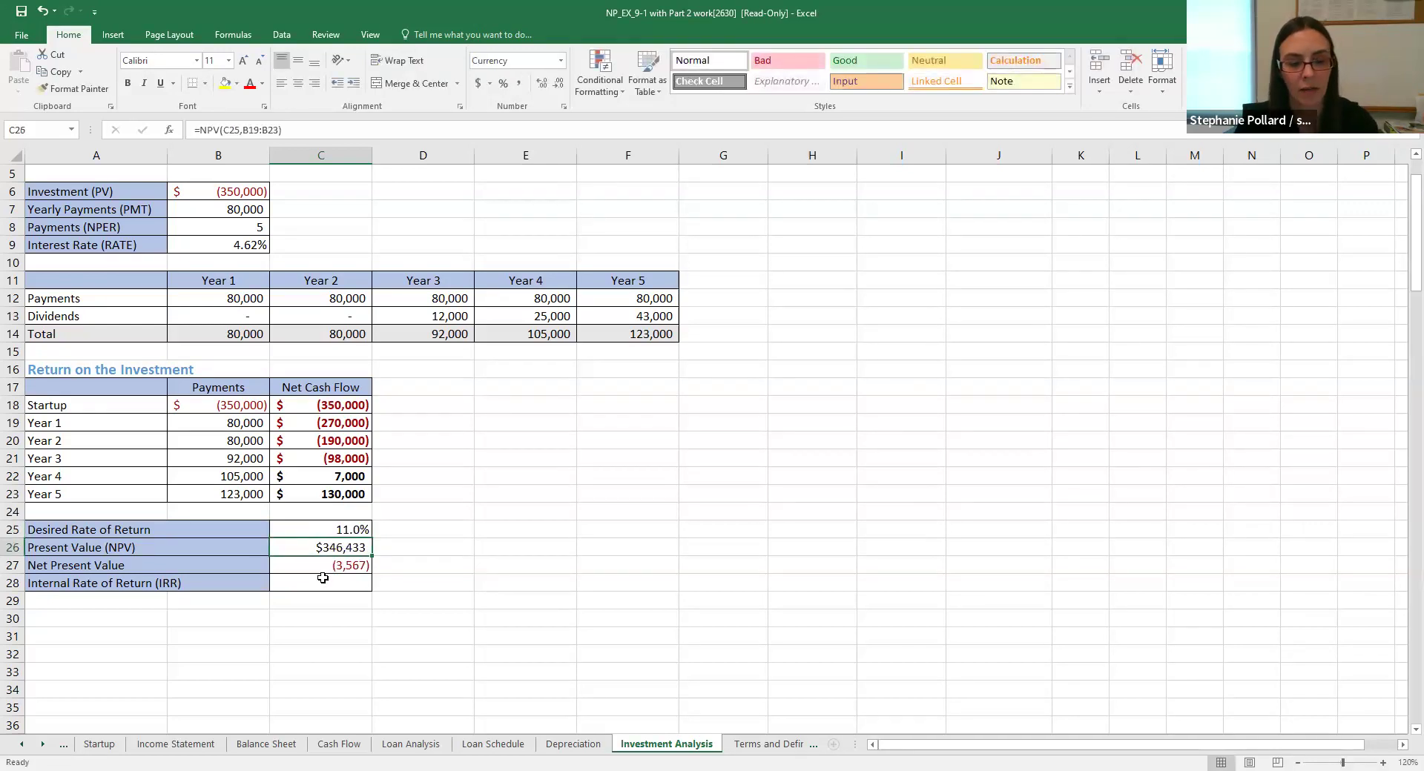
left_click(324, 531)
type("10.5")
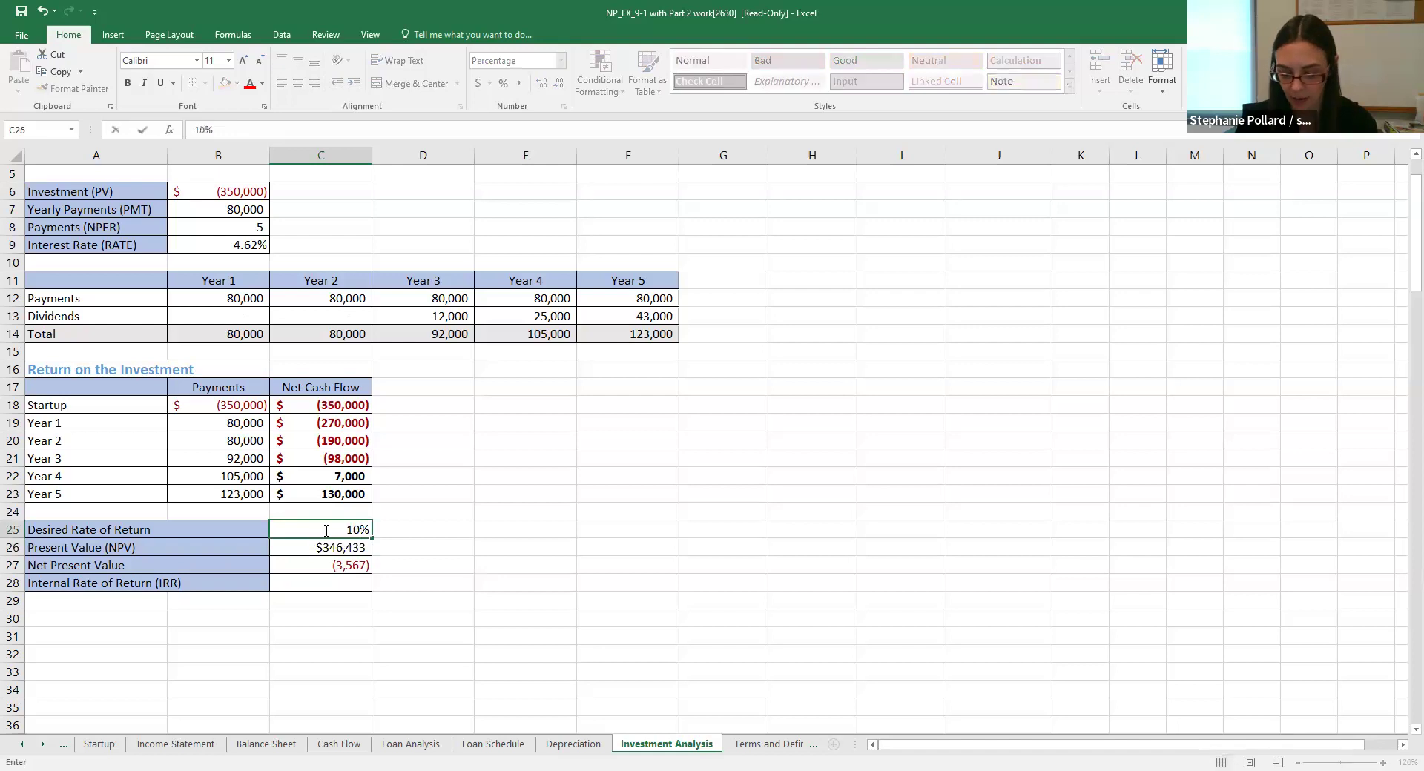
key("Return")
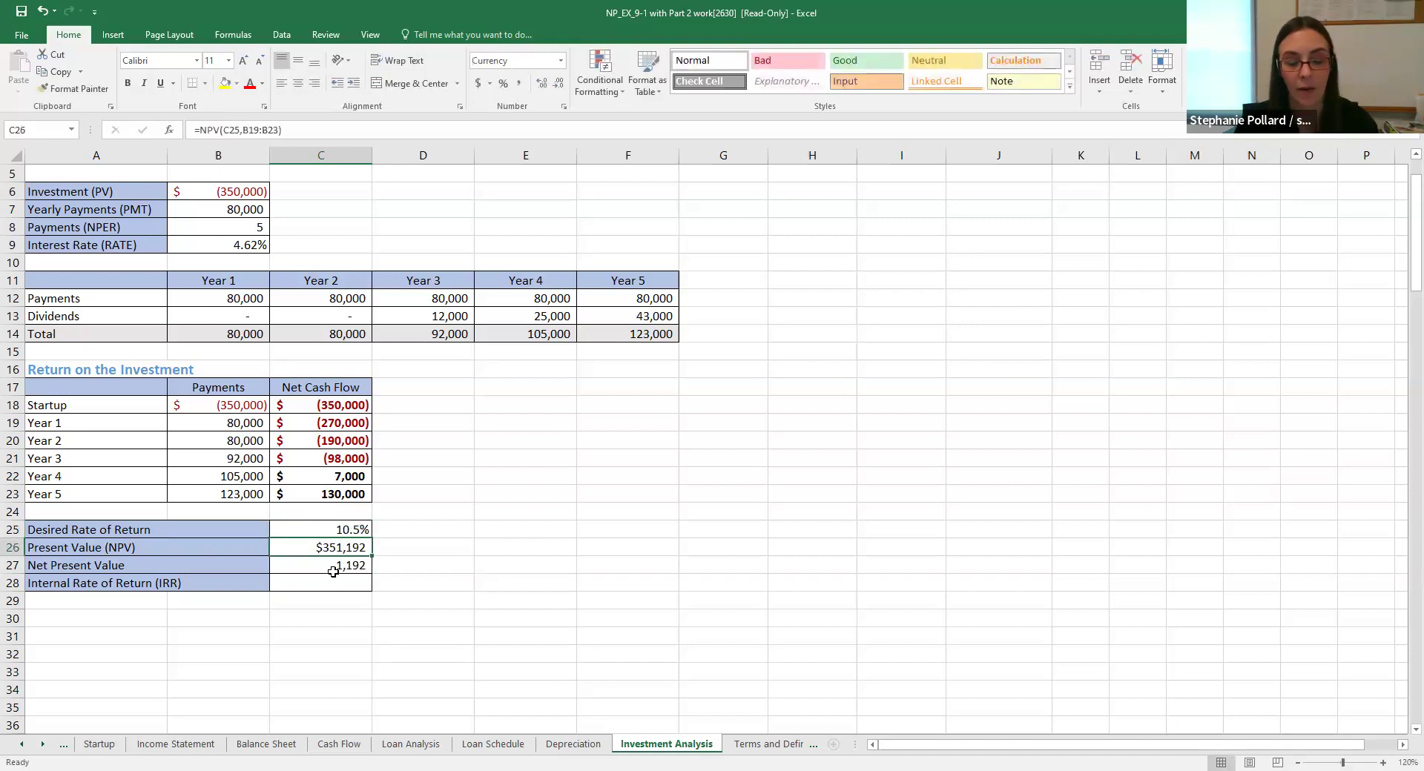
left_click(334, 529)
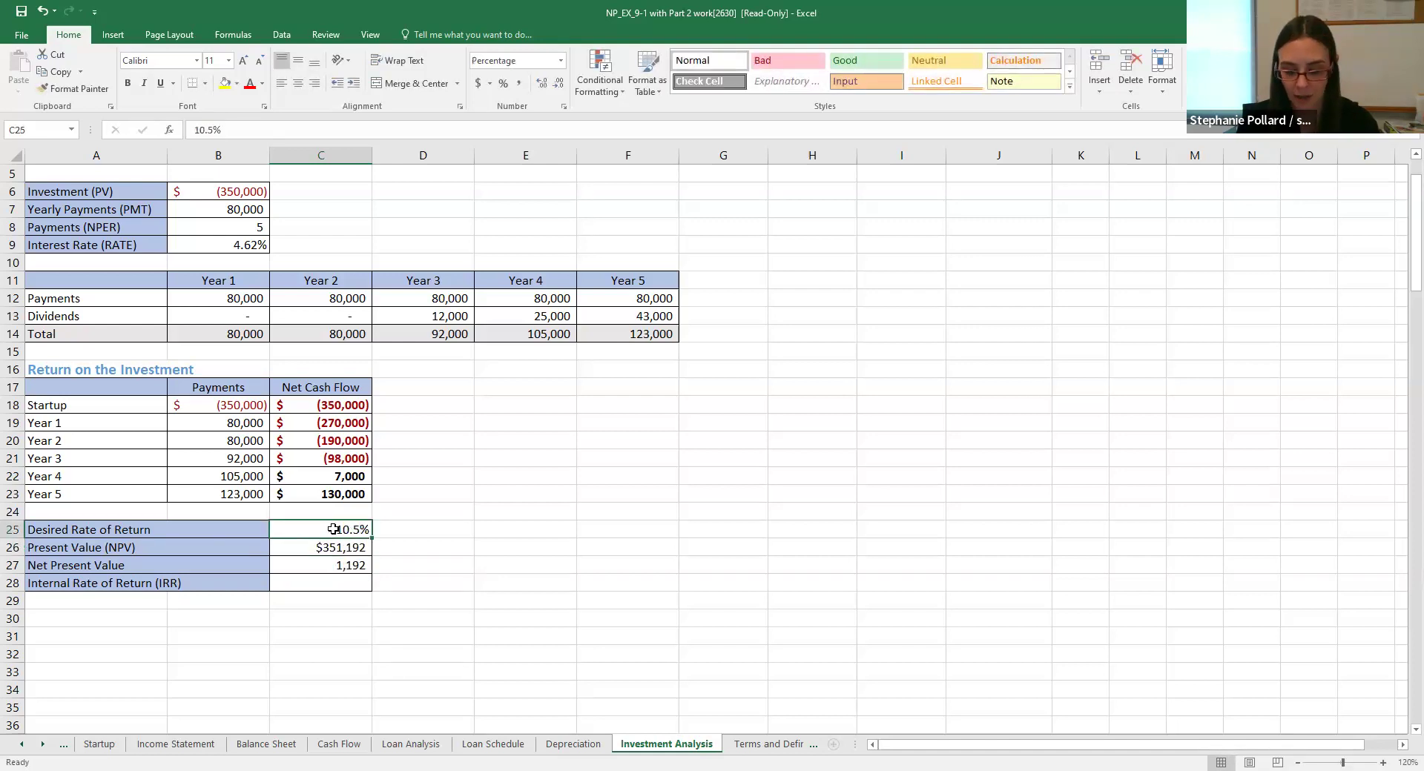
type("10.6")
key("Return")
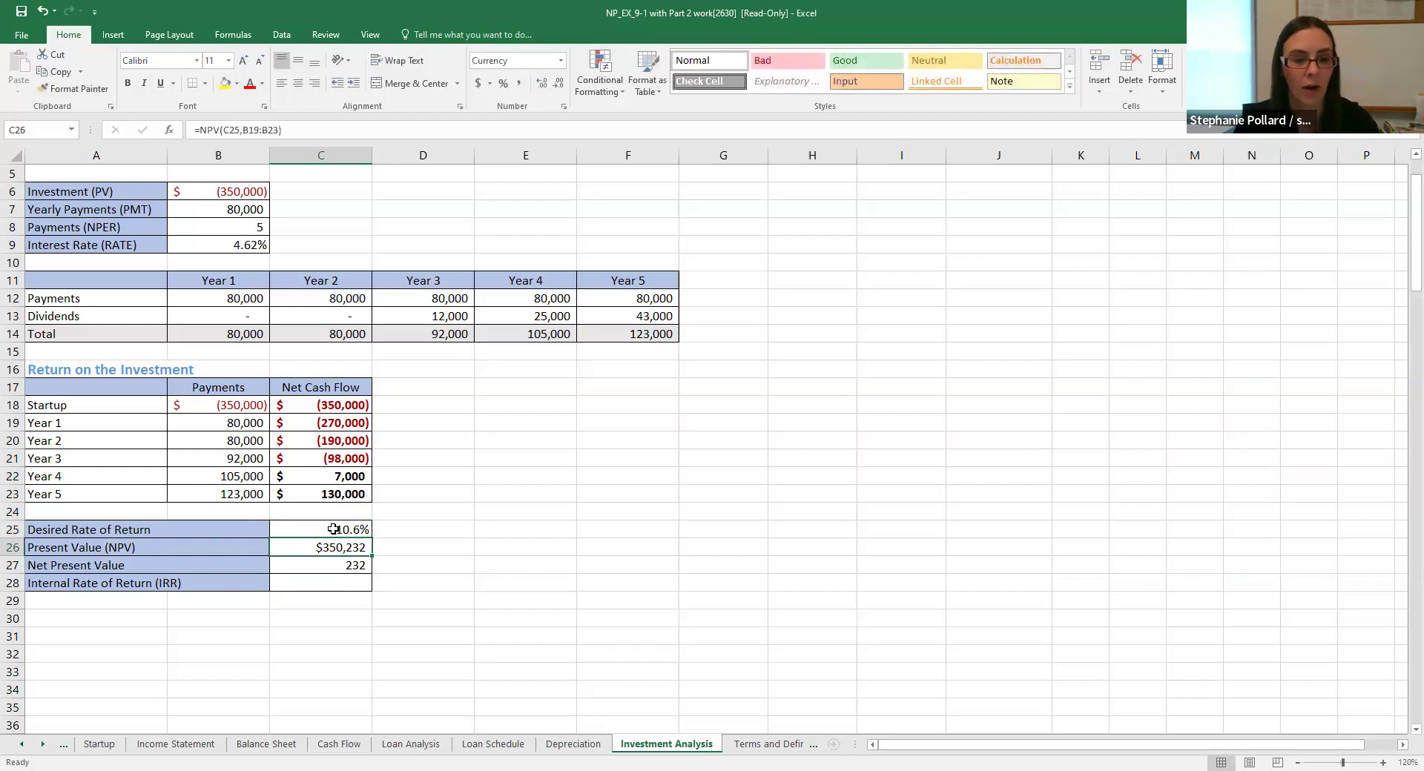
left_click(329, 531)
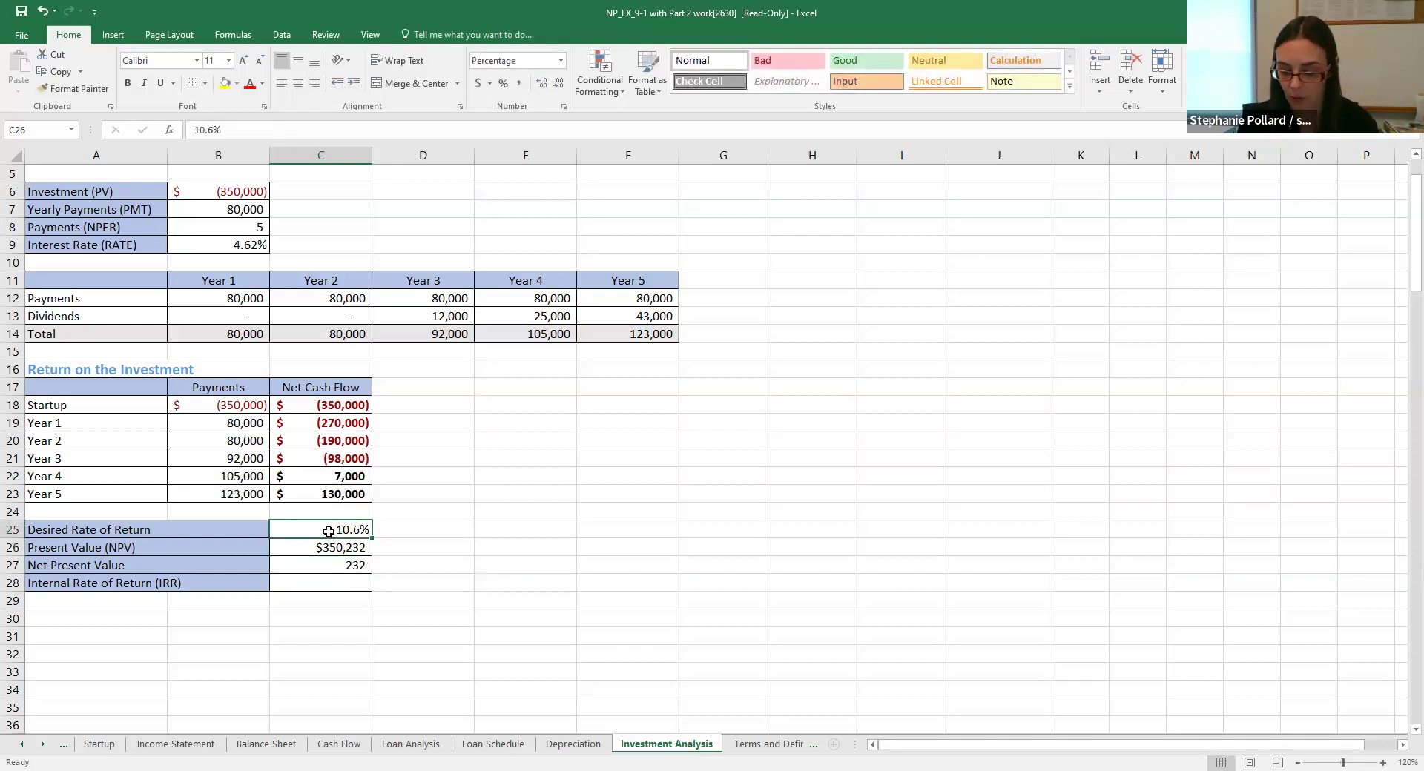
type("10.7")
key("Return")
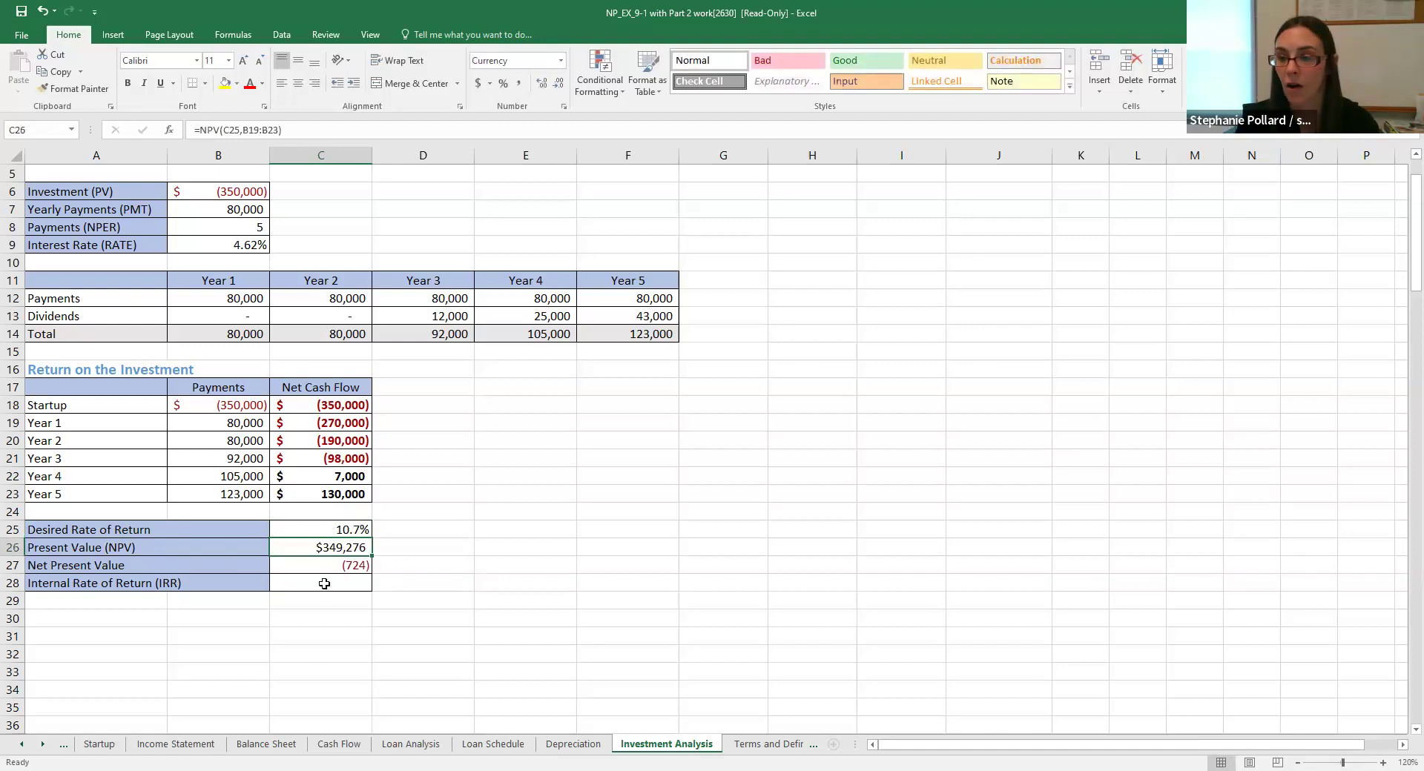
left_click(336, 529)
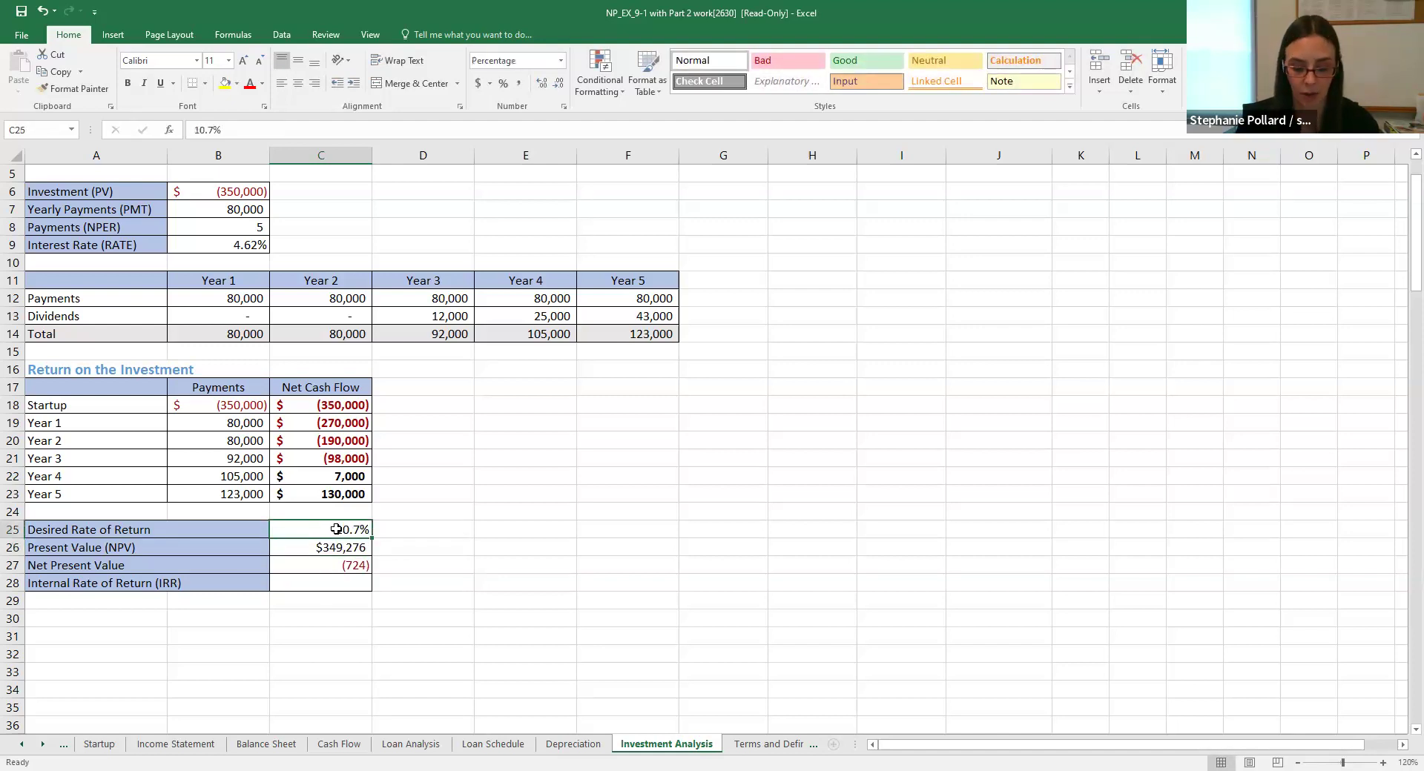
type("10")
key("Return")
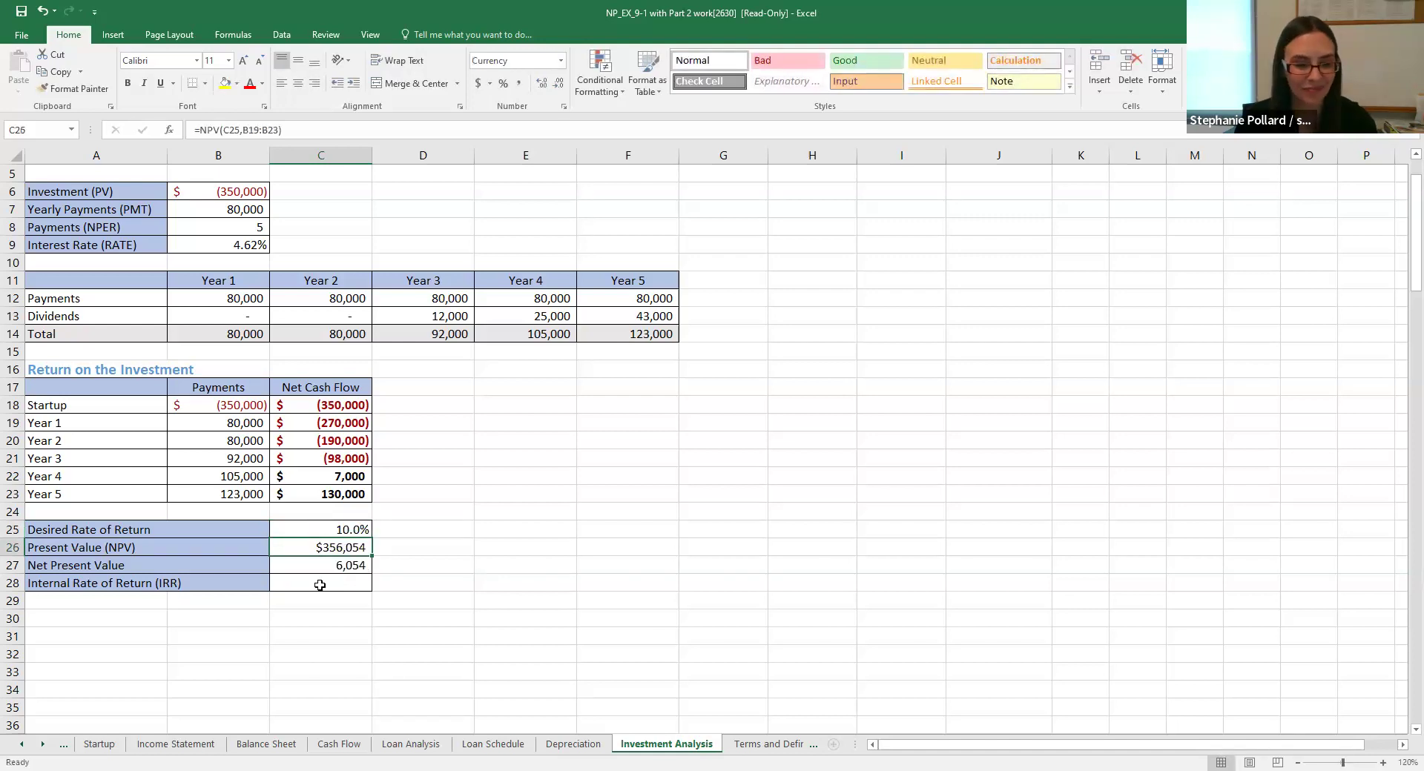
left_click(320, 585)
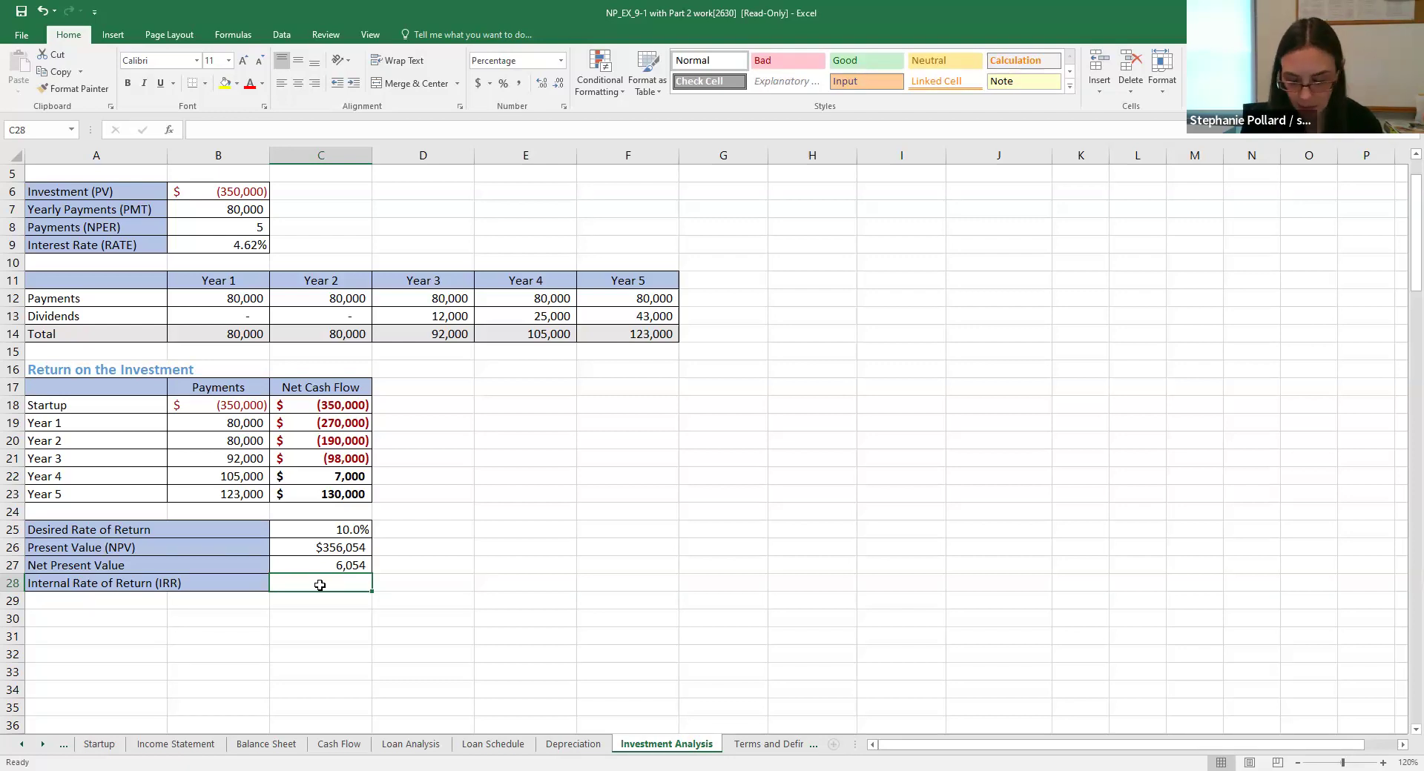
type("=")
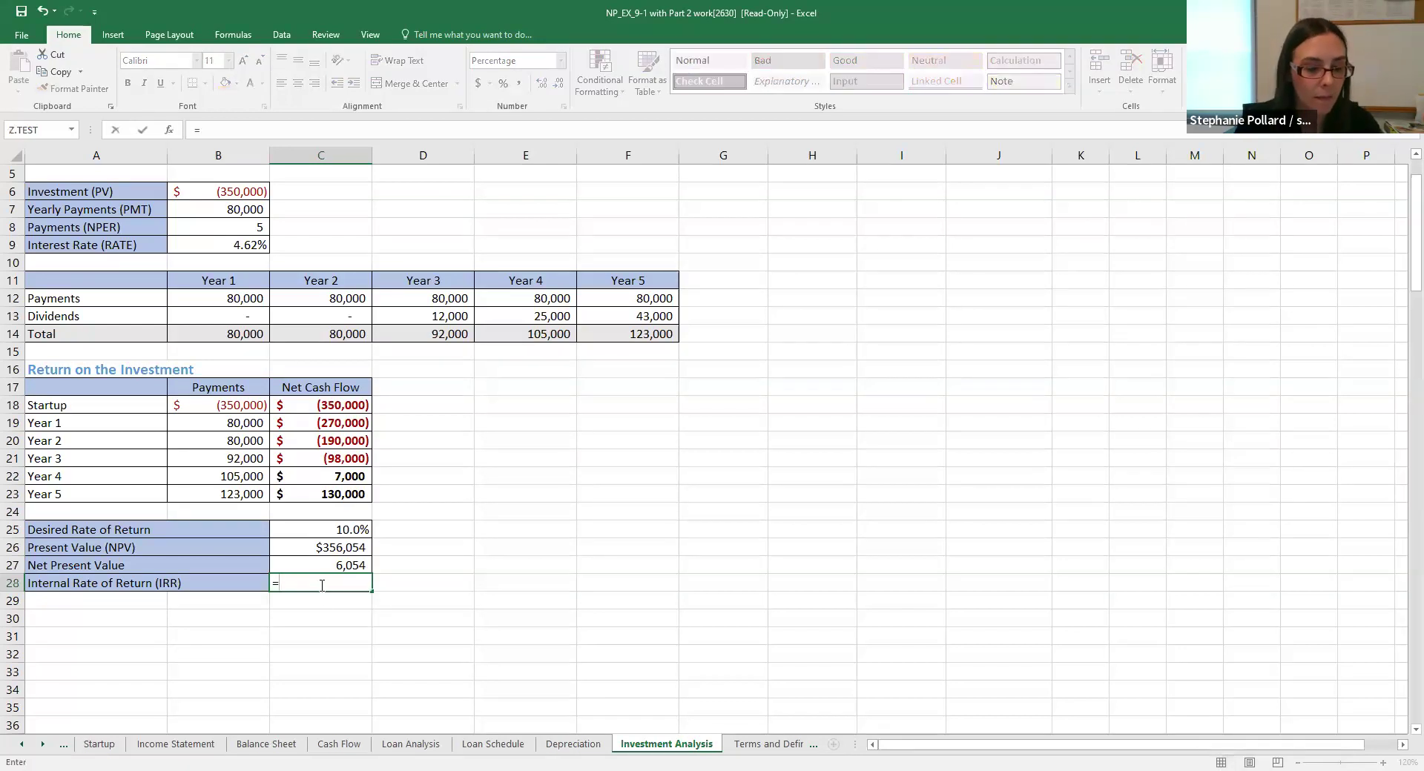
type("irr")
key("Tab")
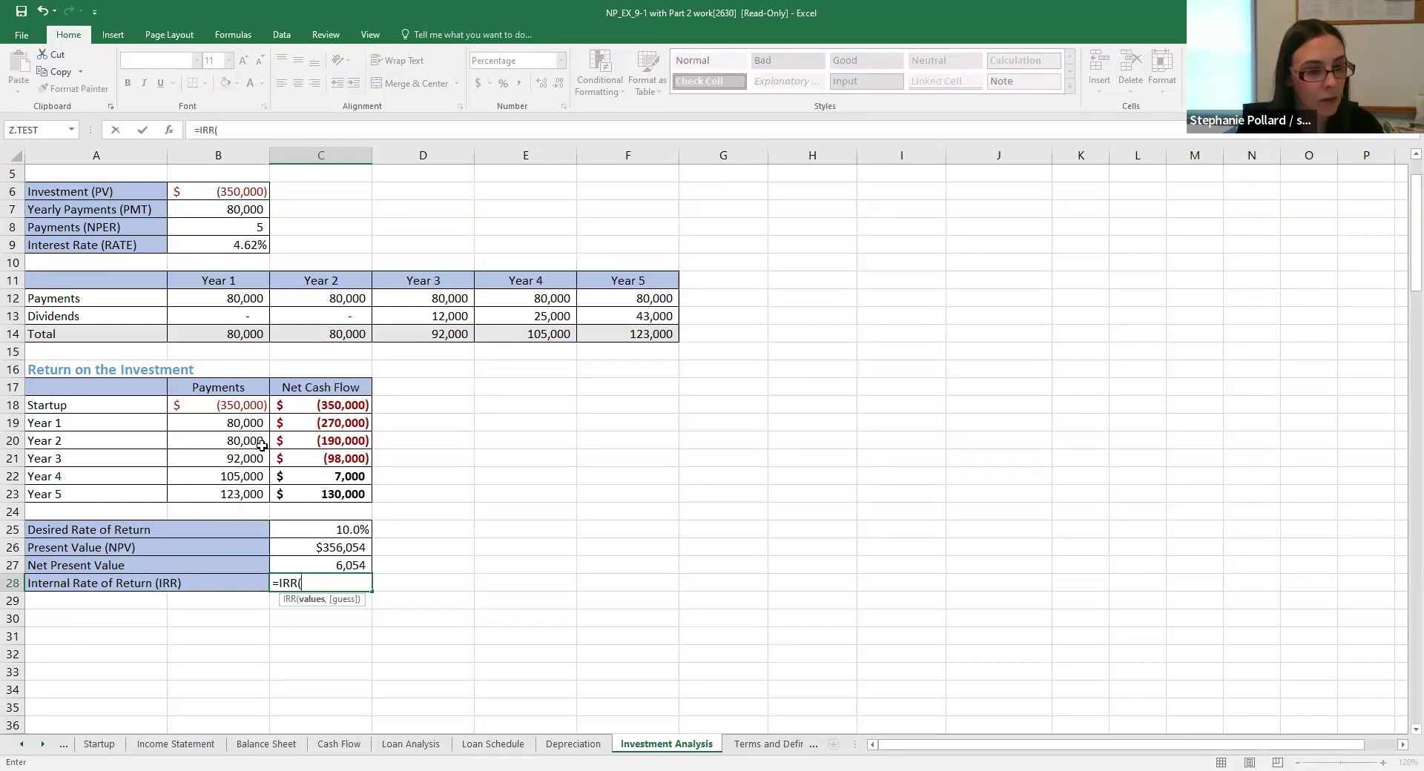
left_click(247, 407)
left_click_drag(248, 407, 243, 491)
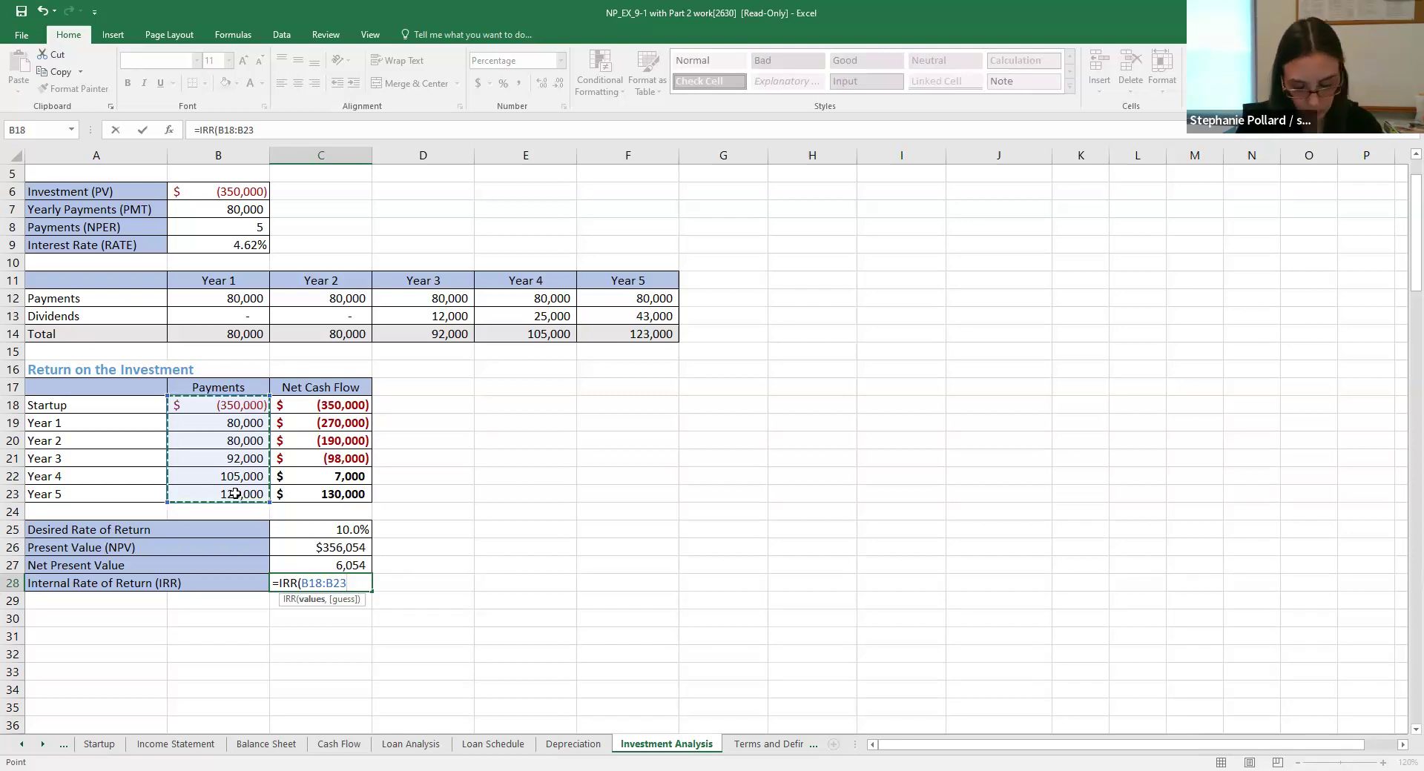
type(")")
key("Return")
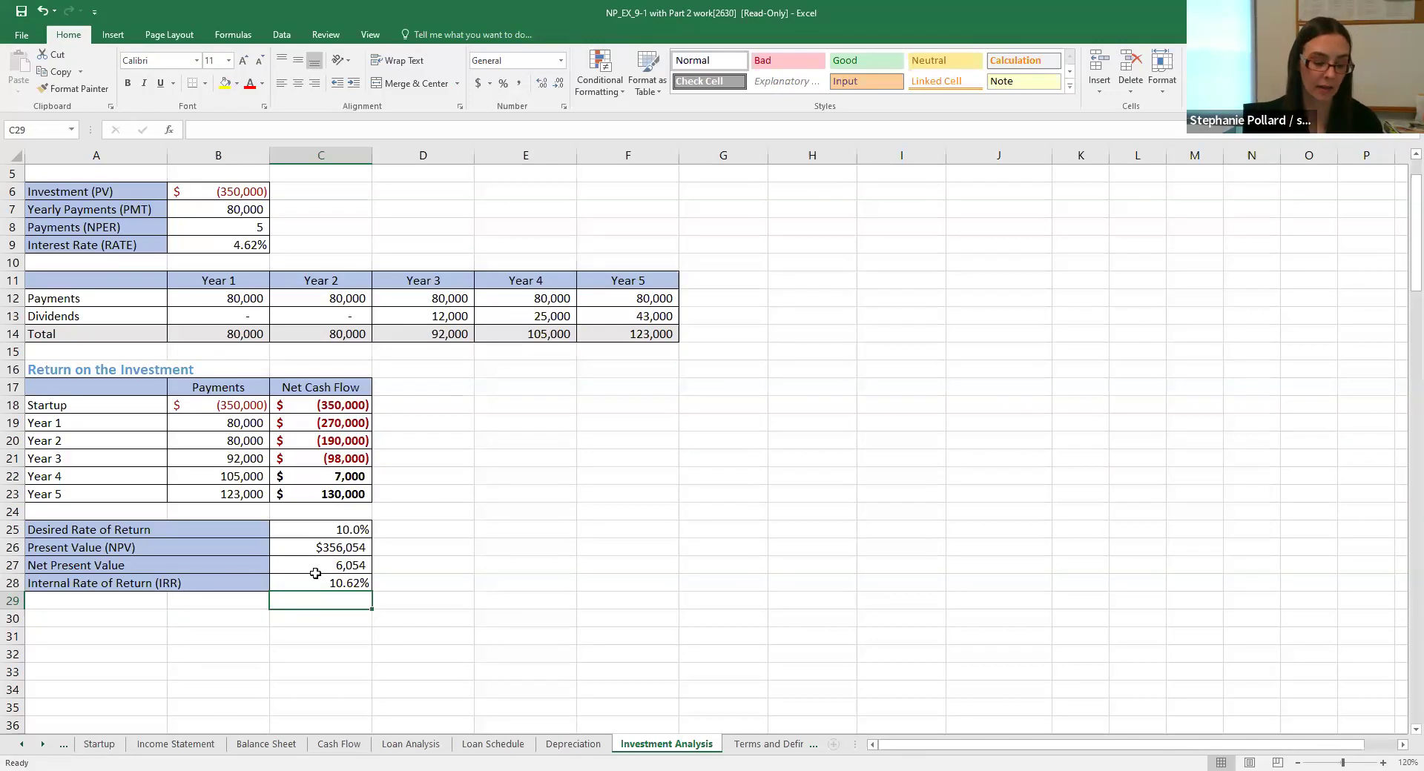
Label D25 'XNPV' and E25 'XIRR' beside the desired rate of return
left_click(426, 545)
left_click(432, 528)
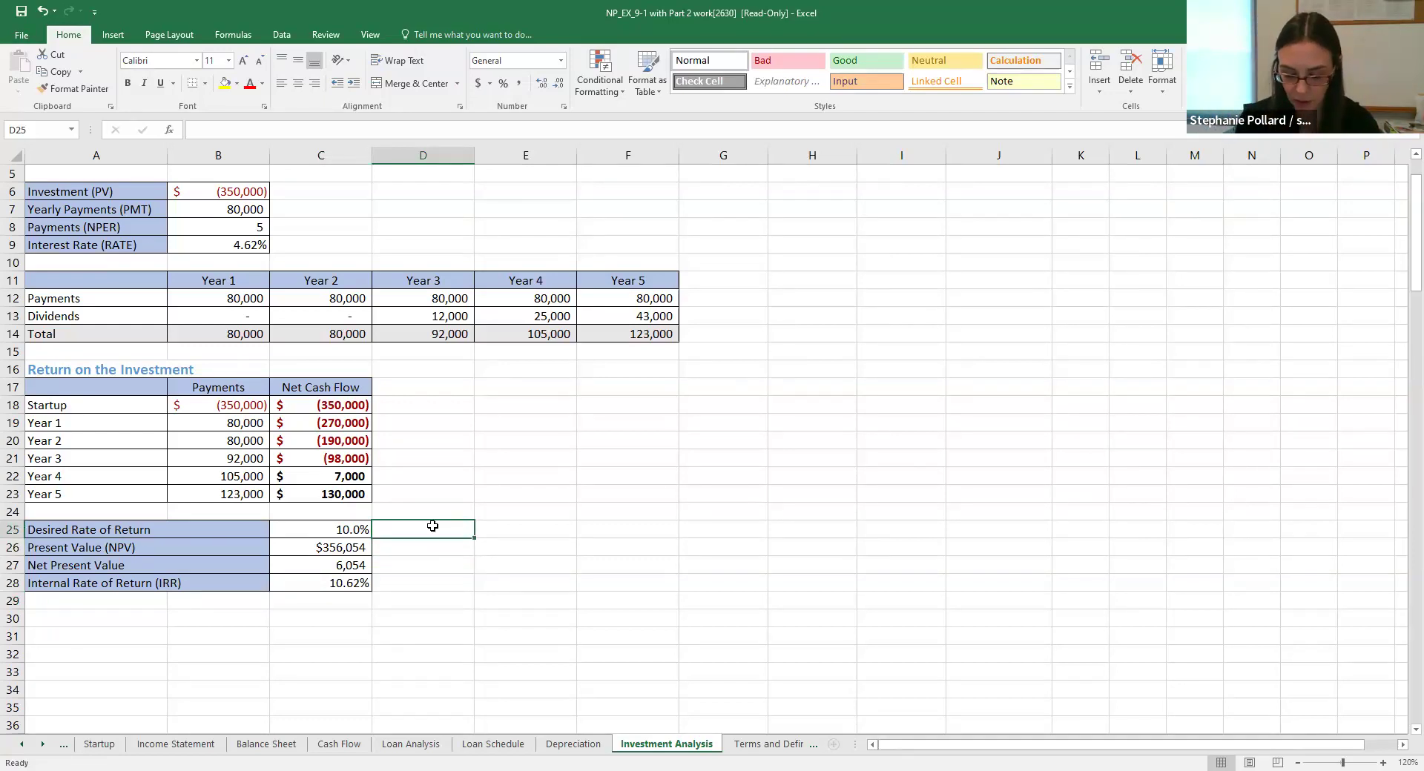
type("XNPV")
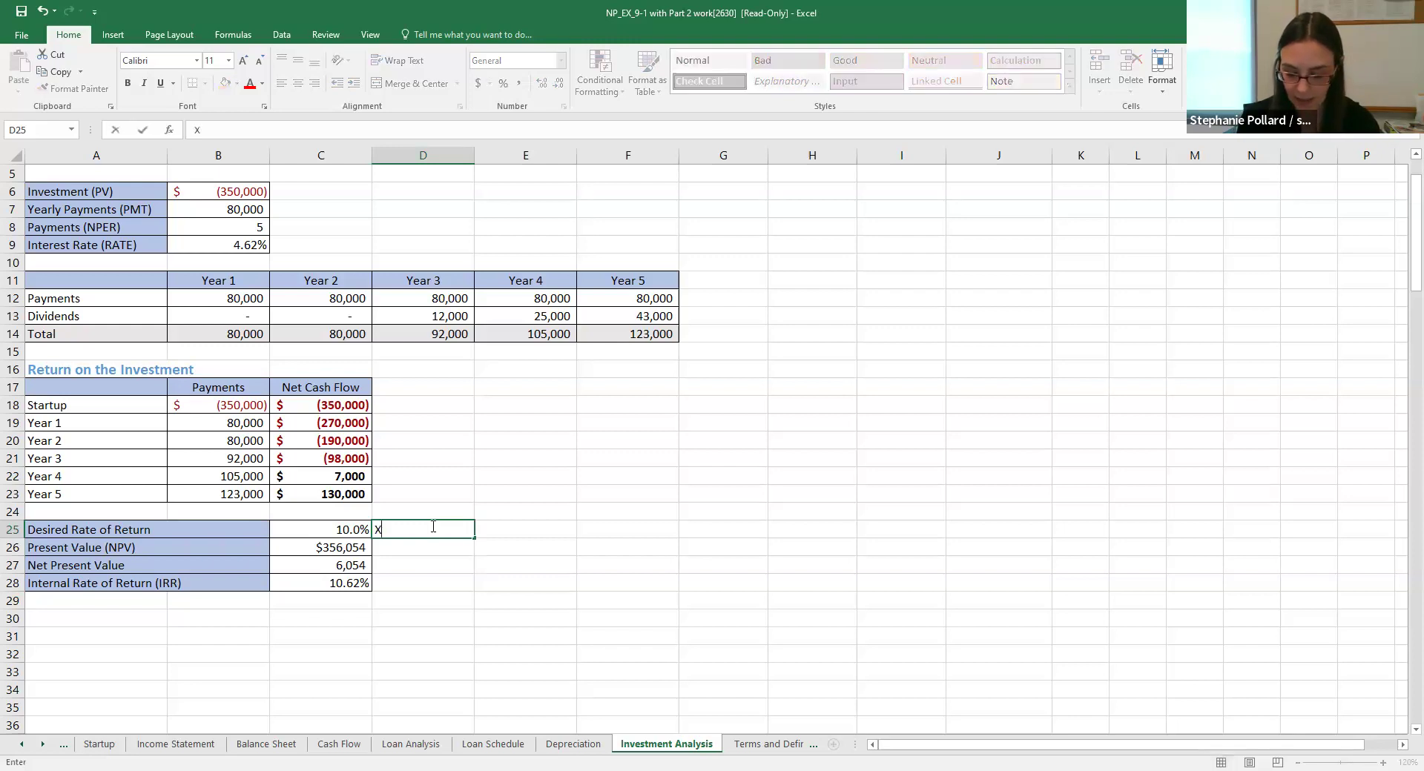
left_click(523, 530)
type("XIRR")
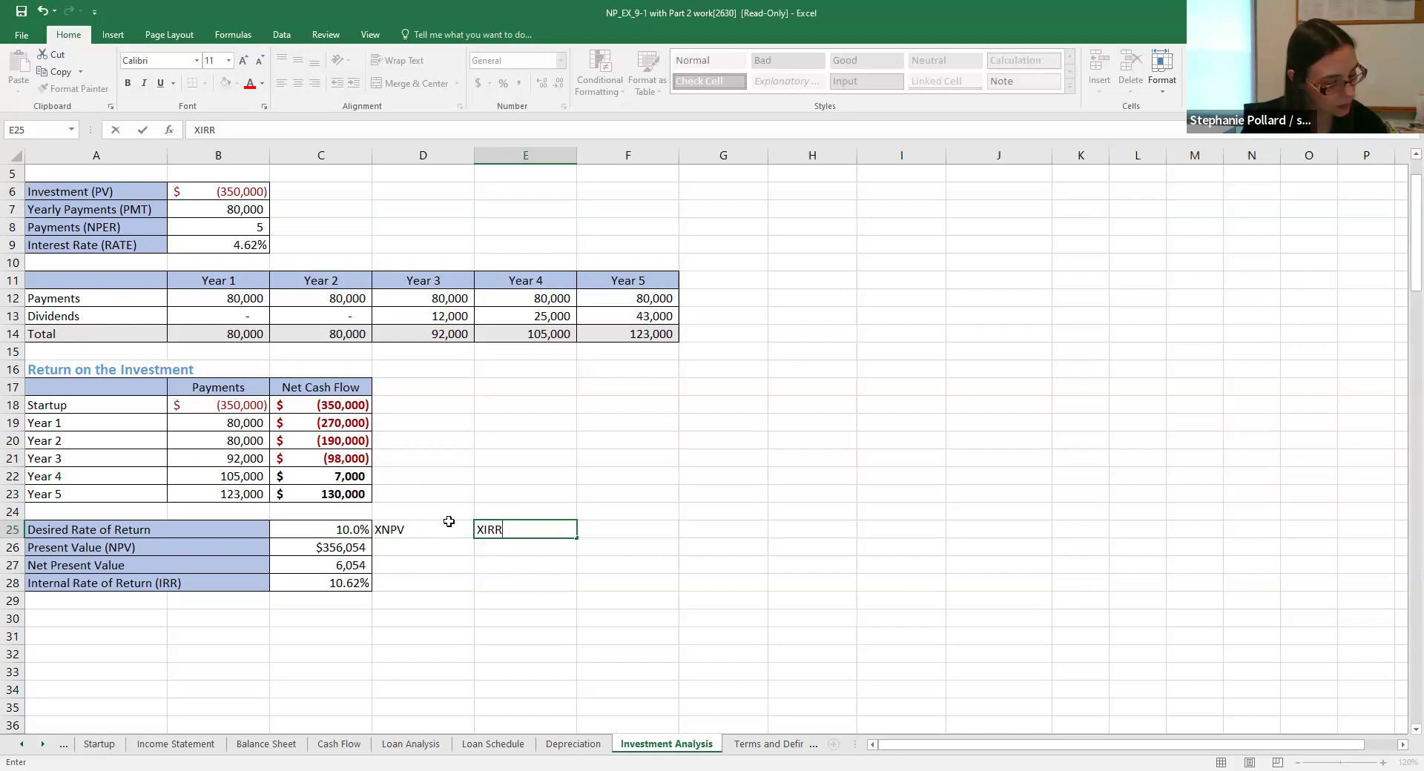
Go to the Income Statement sheet showing Year 1–5 after-tax profit
left_click(191, 751)
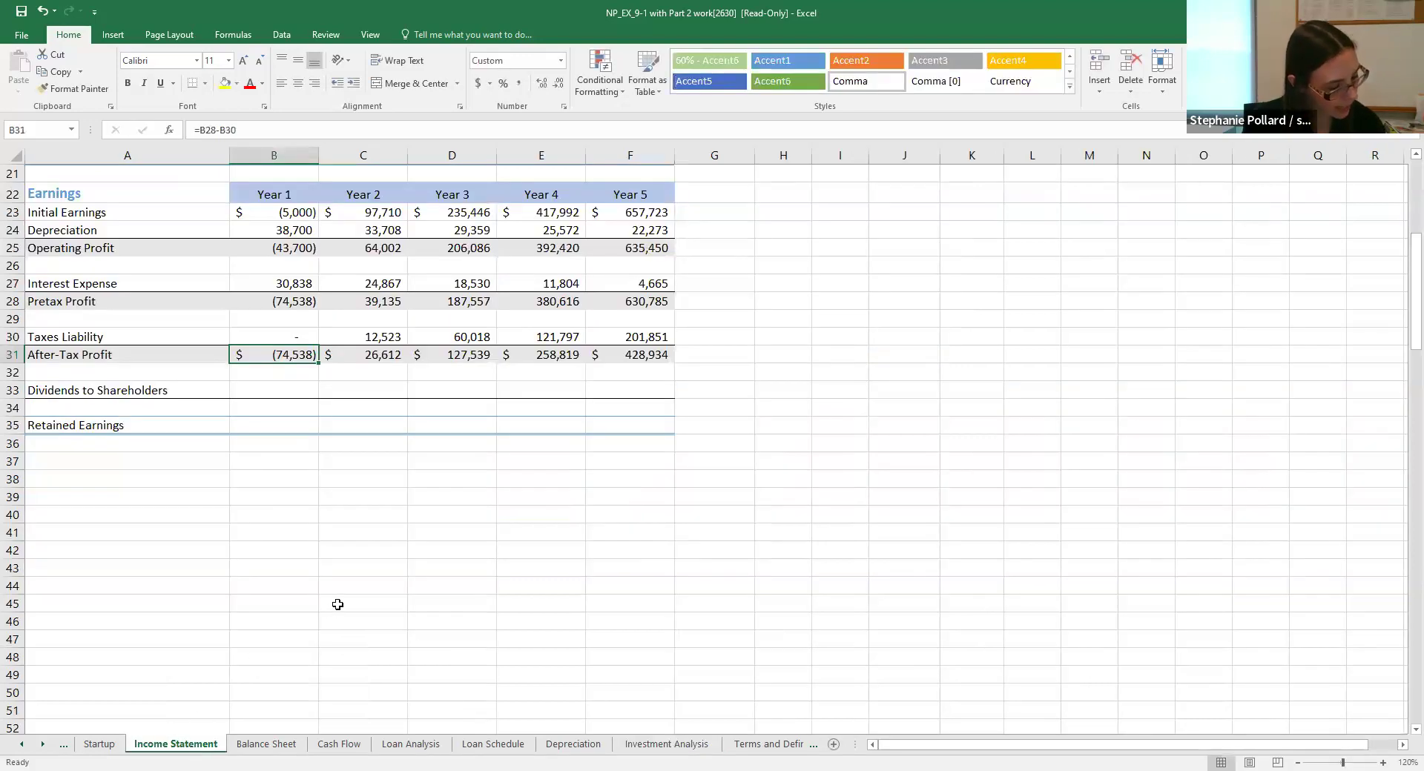
Set B33:F33 to ='Investment Analysis'!B13 onward, giving dividends -, -, 12,000, 25,000, 43,000
left_click(247, 392)
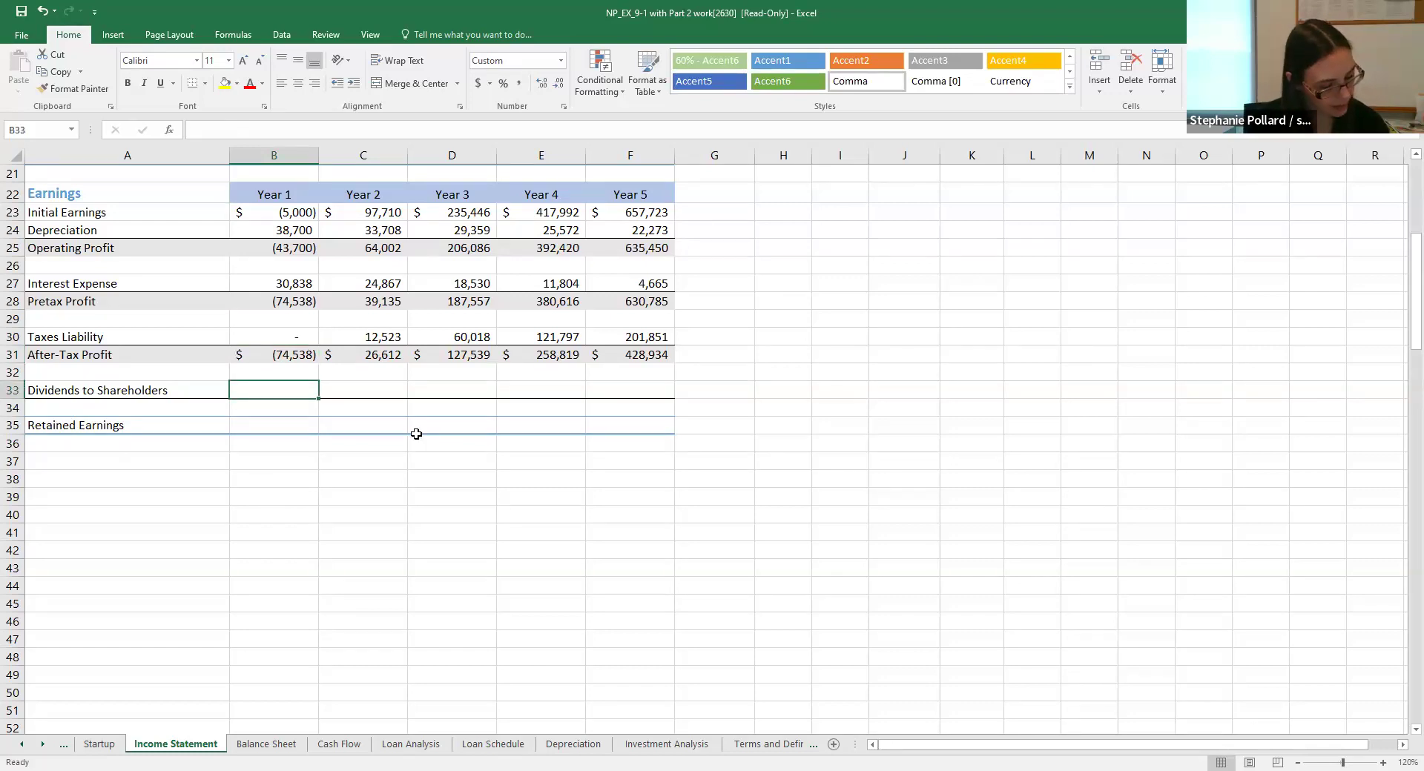
type("=")
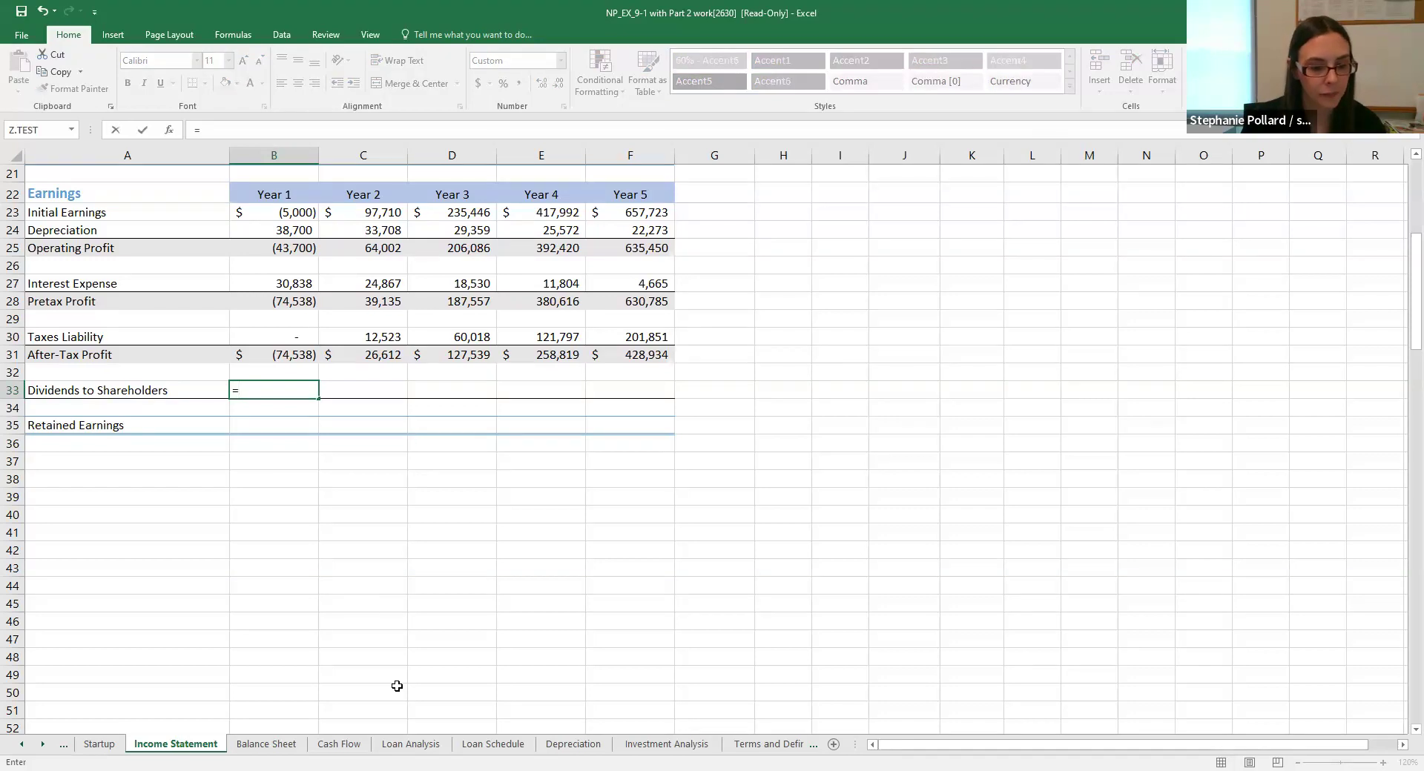
left_click(638, 745)
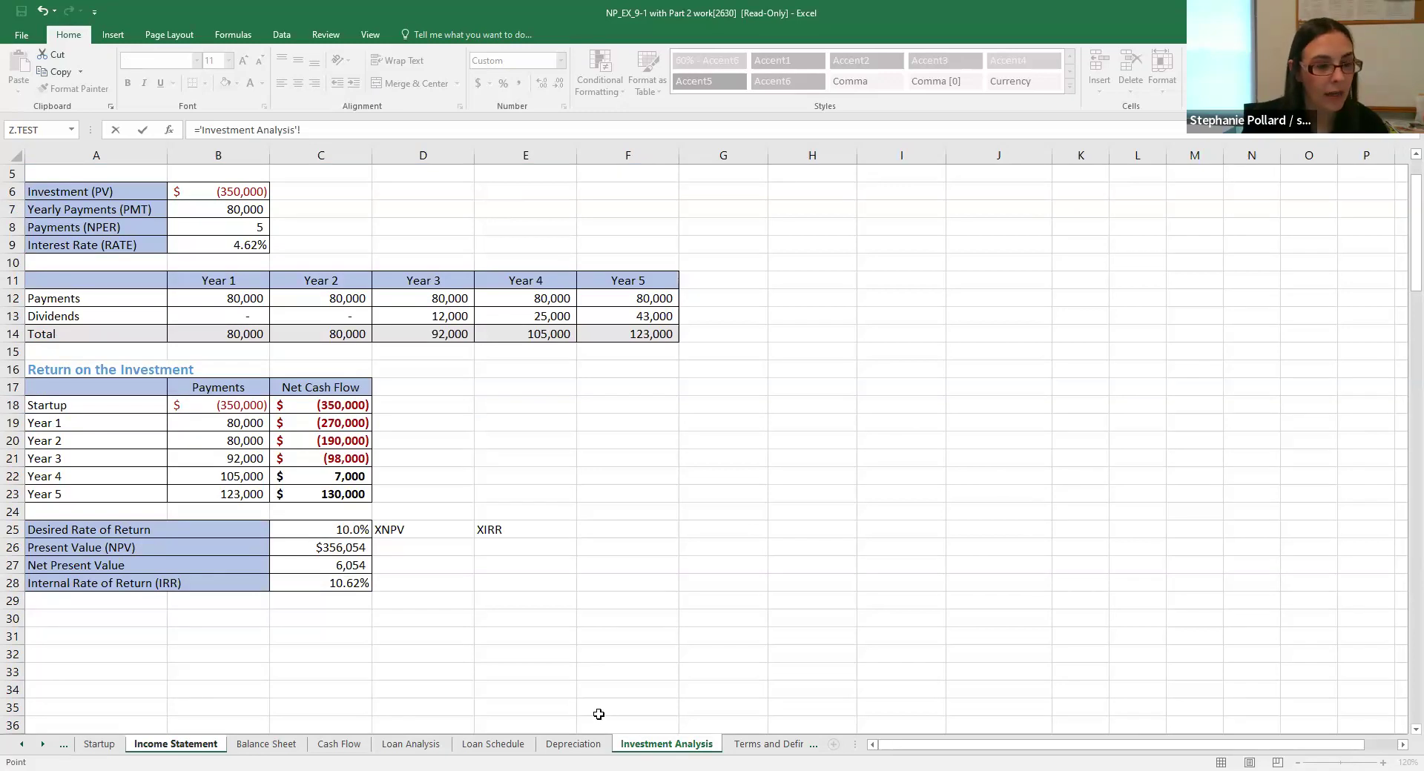
left_click(223, 318)
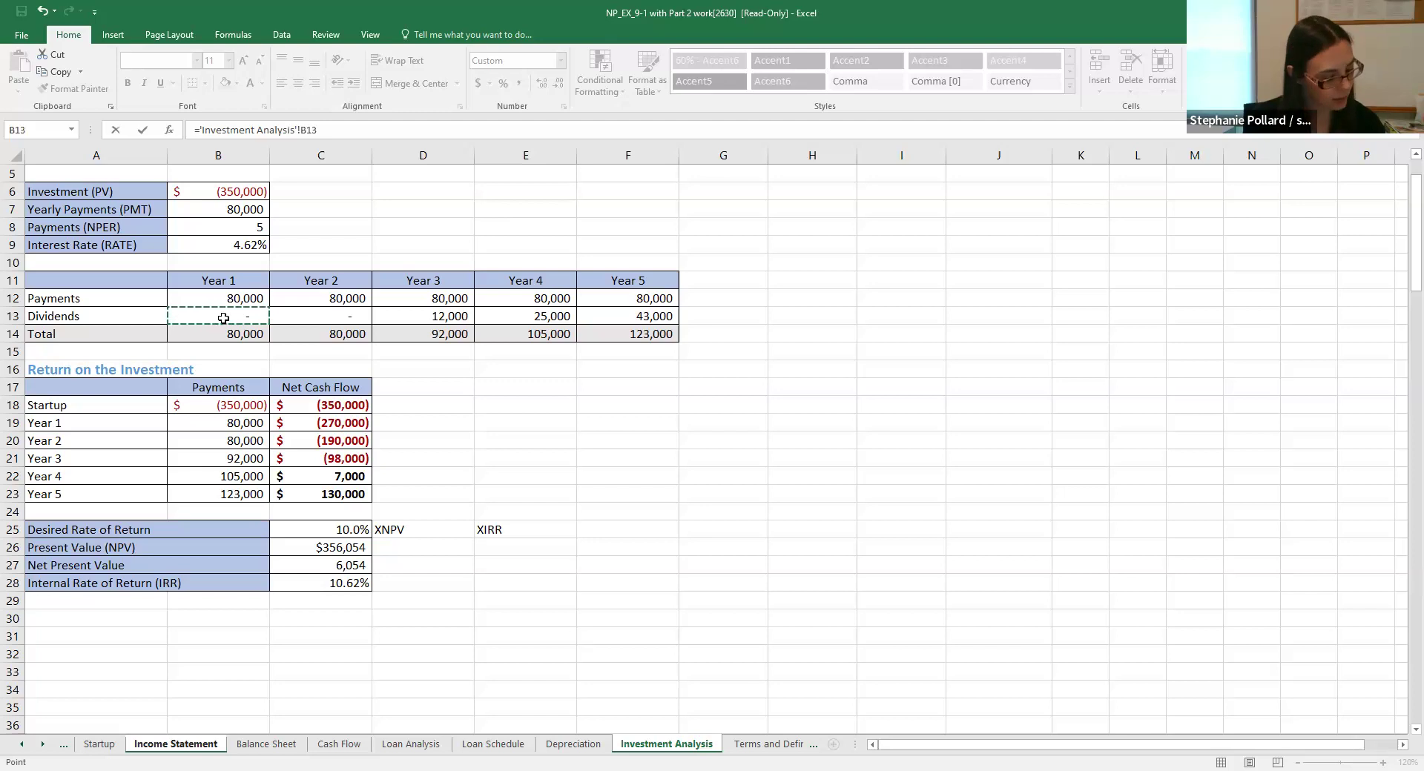
key("Return")
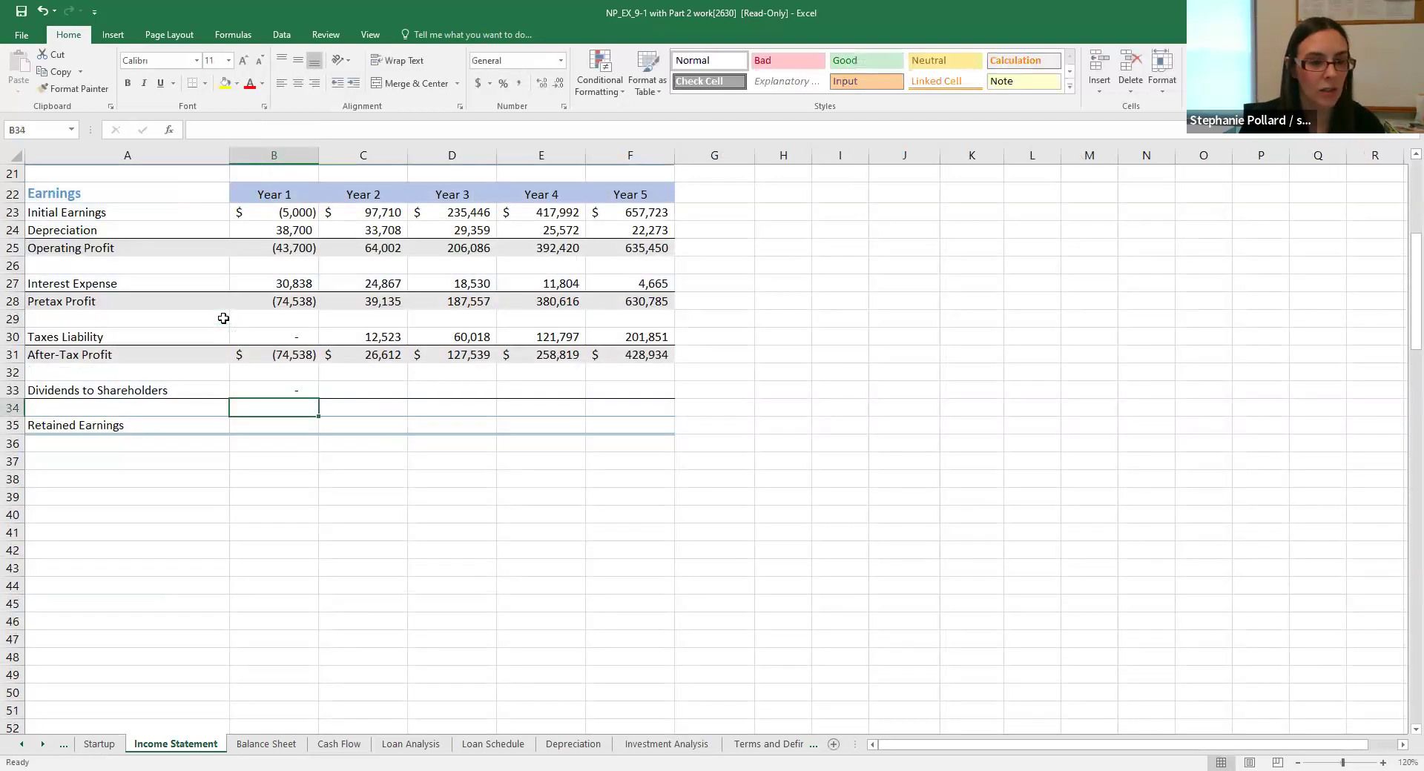
left_click(280, 392)
left_click_drag(319, 398, 635, 397)
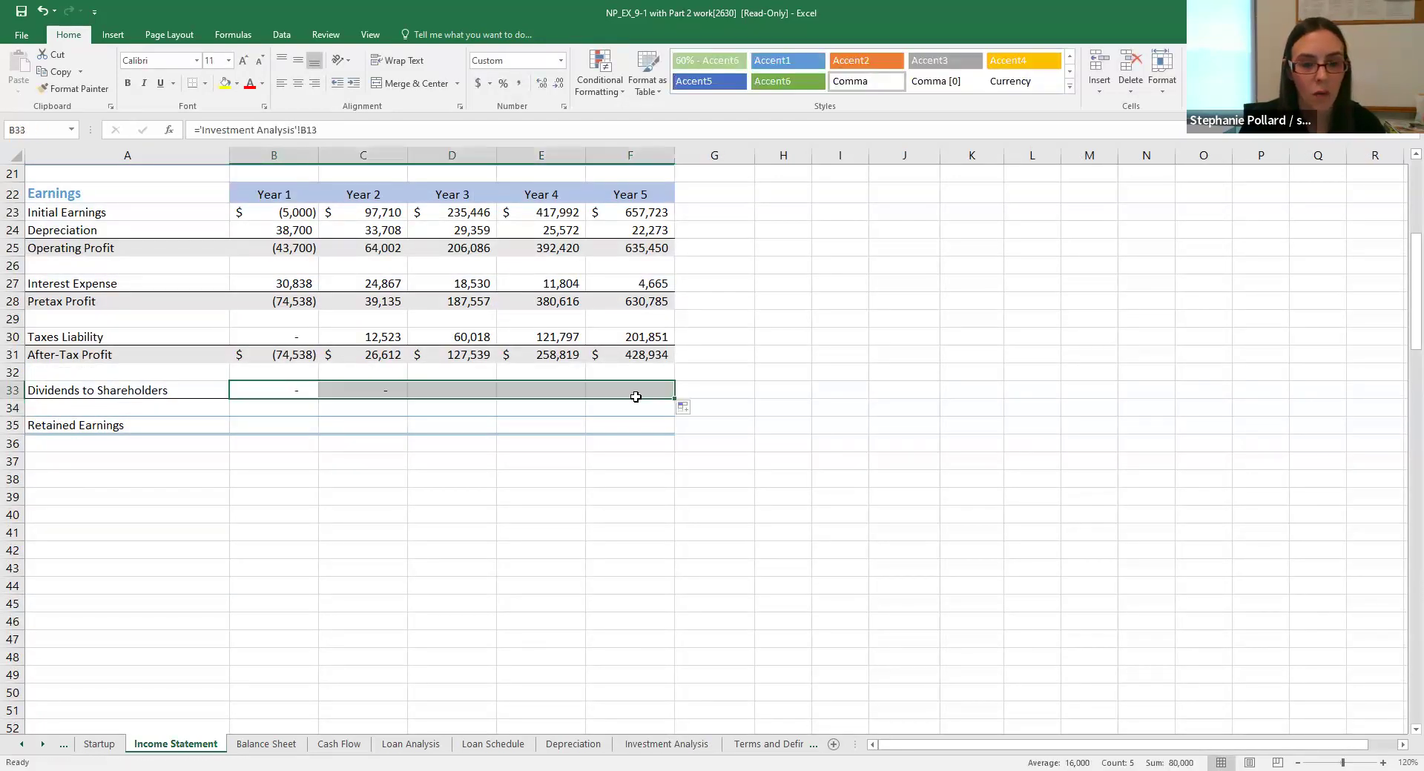
left_click(631, 391)
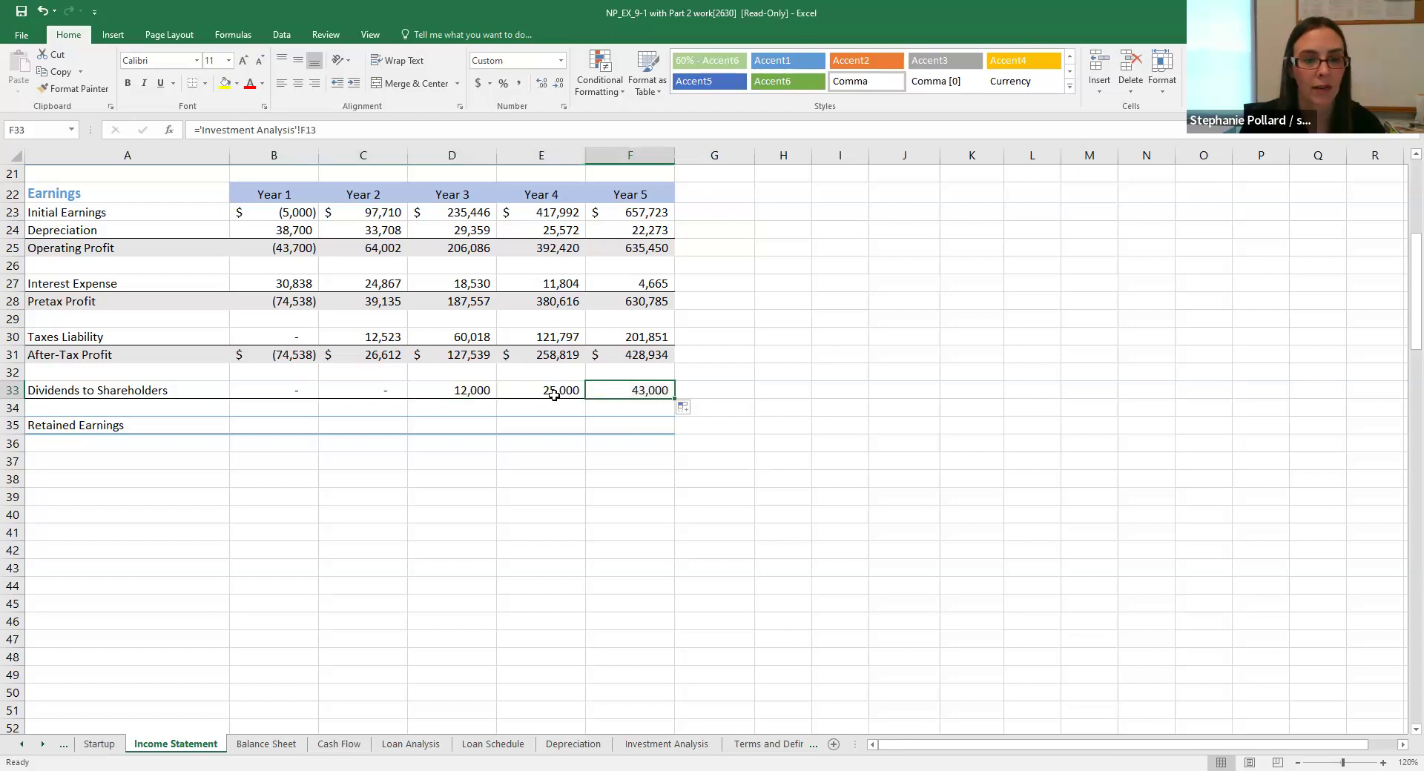
left_click(527, 395)
left_click(465, 393)
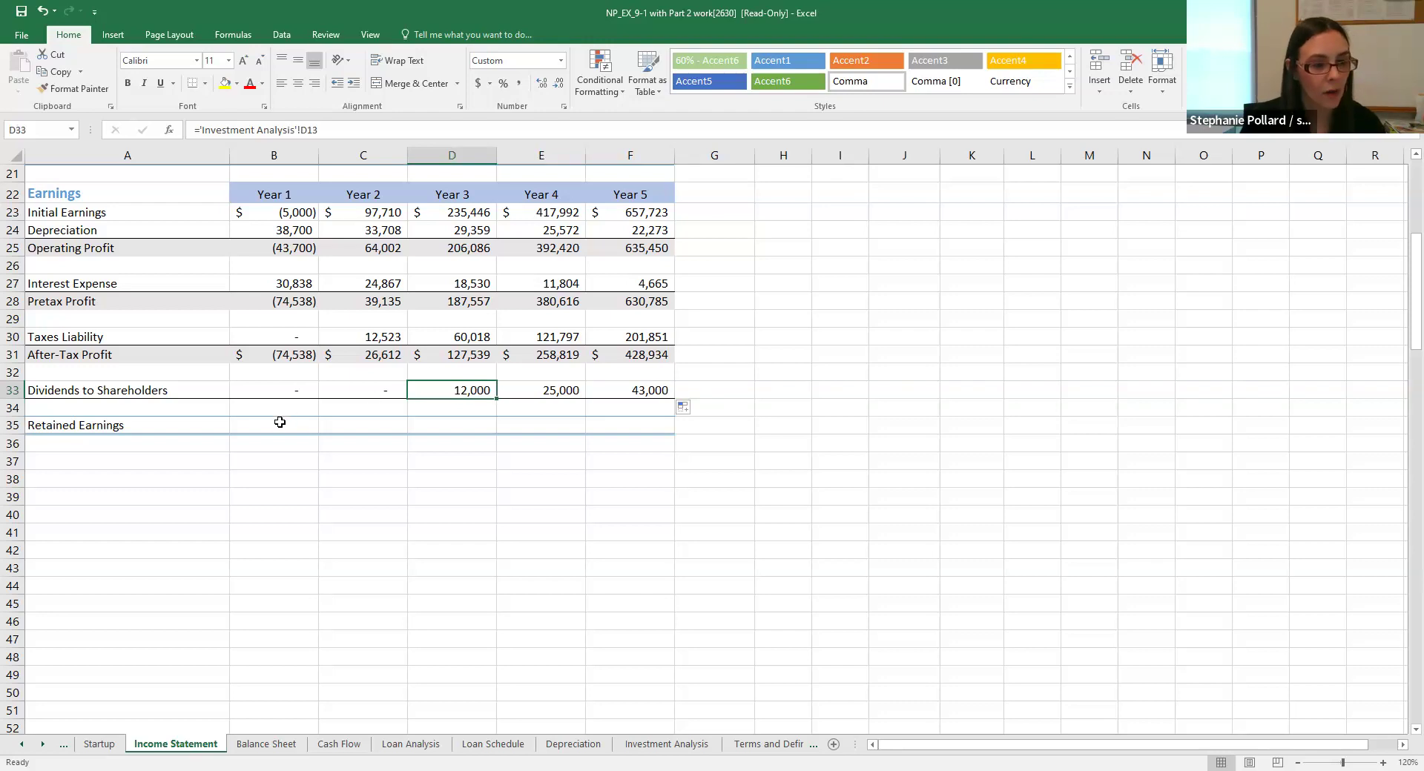
Enter =B31-B33 in B35 and fill through F35, giving $(74,538) to 385,934
left_click(280, 428)
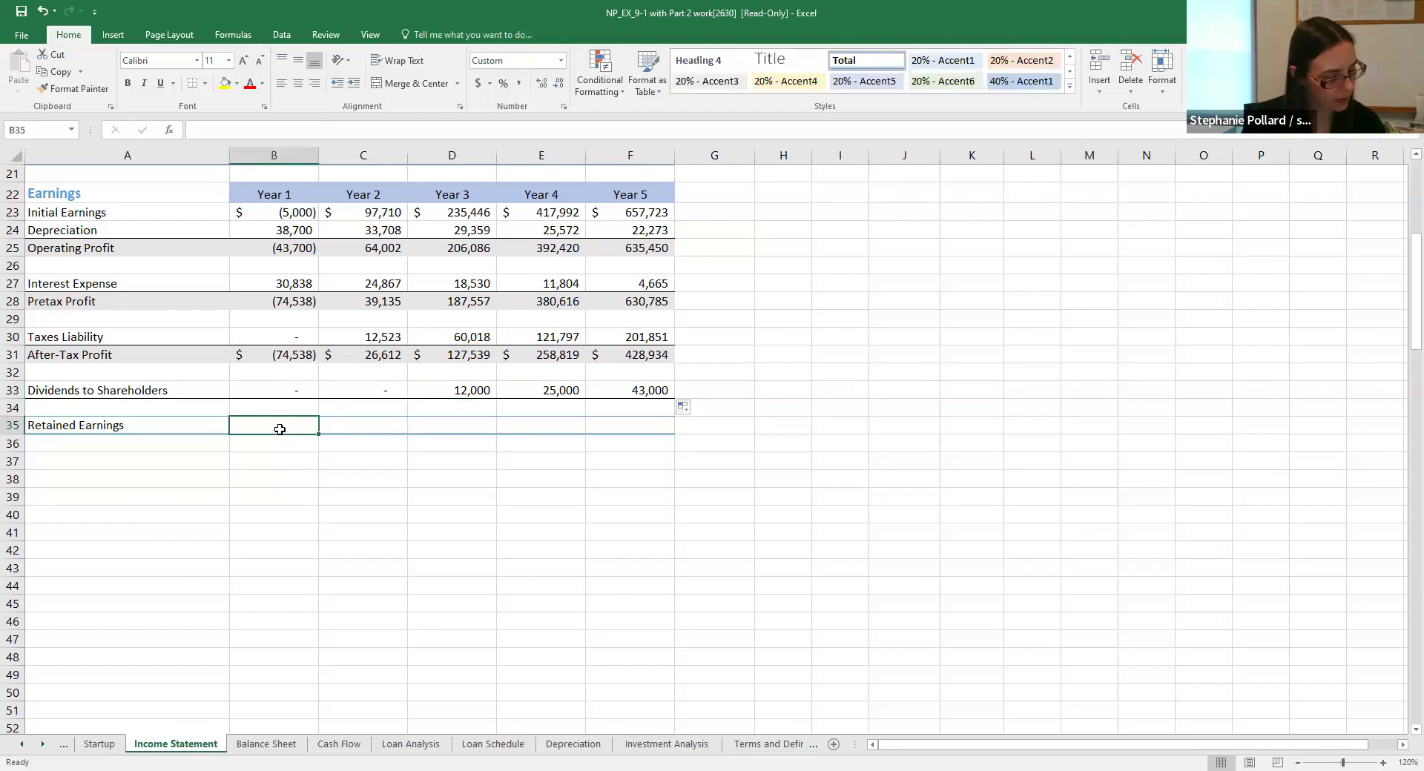
type("=")
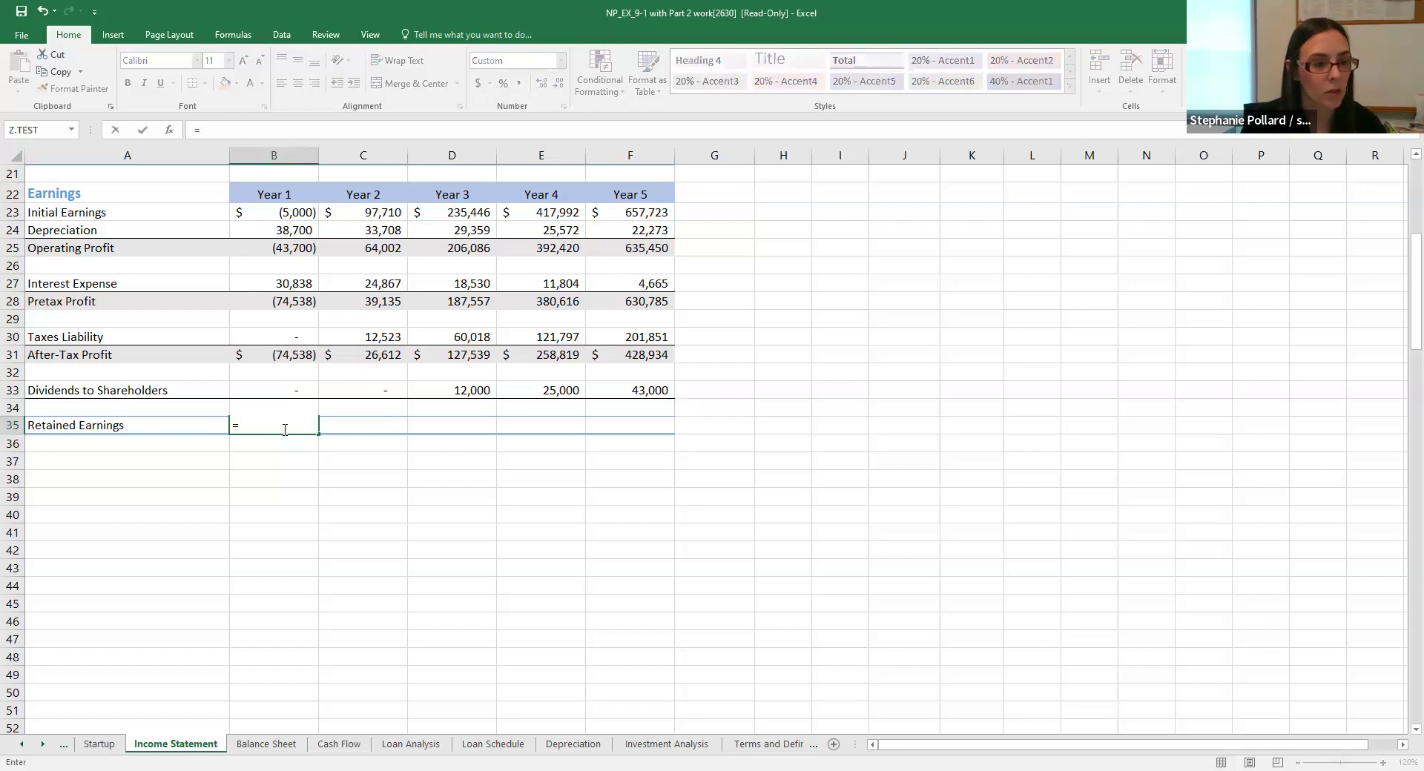
left_click(271, 355)
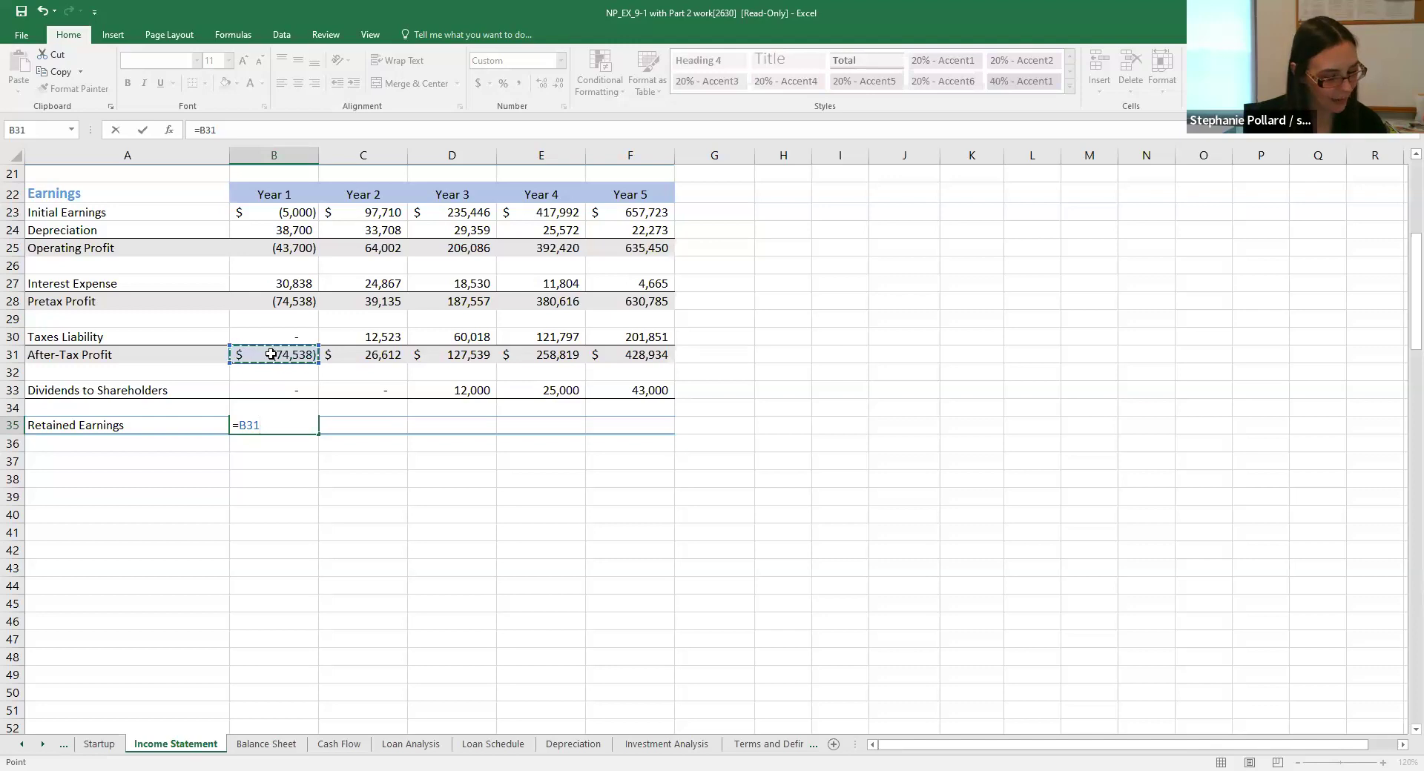
type("-")
left_click(274, 390)
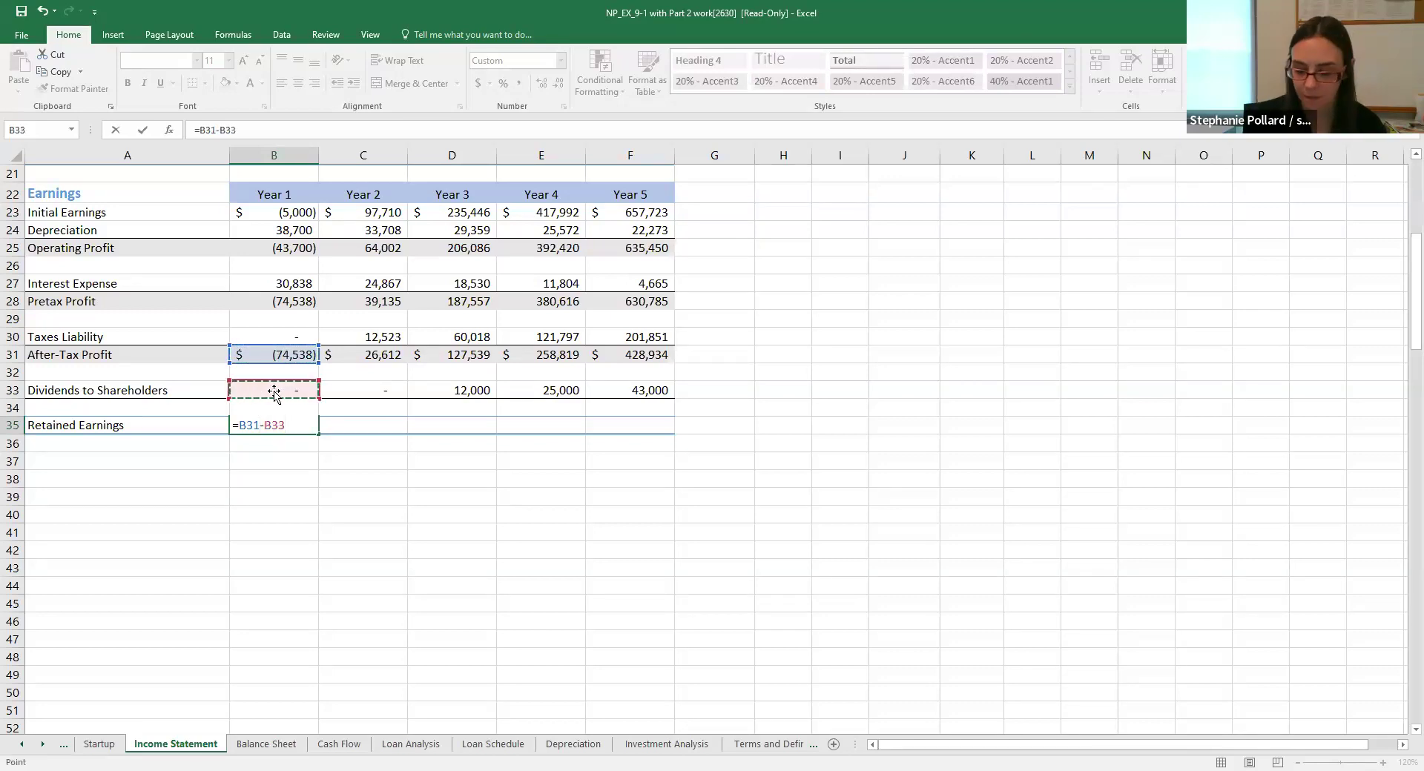
key("Return")
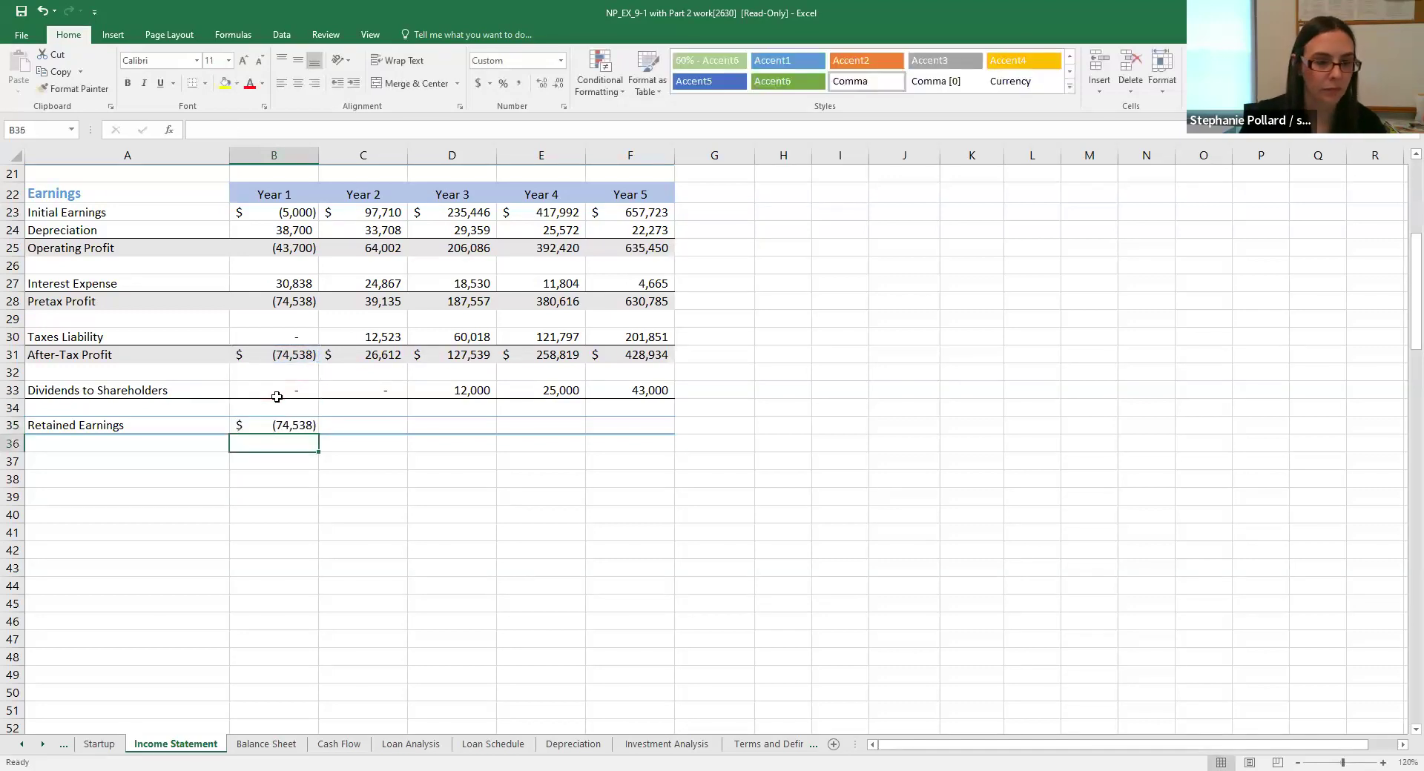
left_click(307, 427)
left_click_drag(319, 434, 650, 436)
left_click(383, 425)
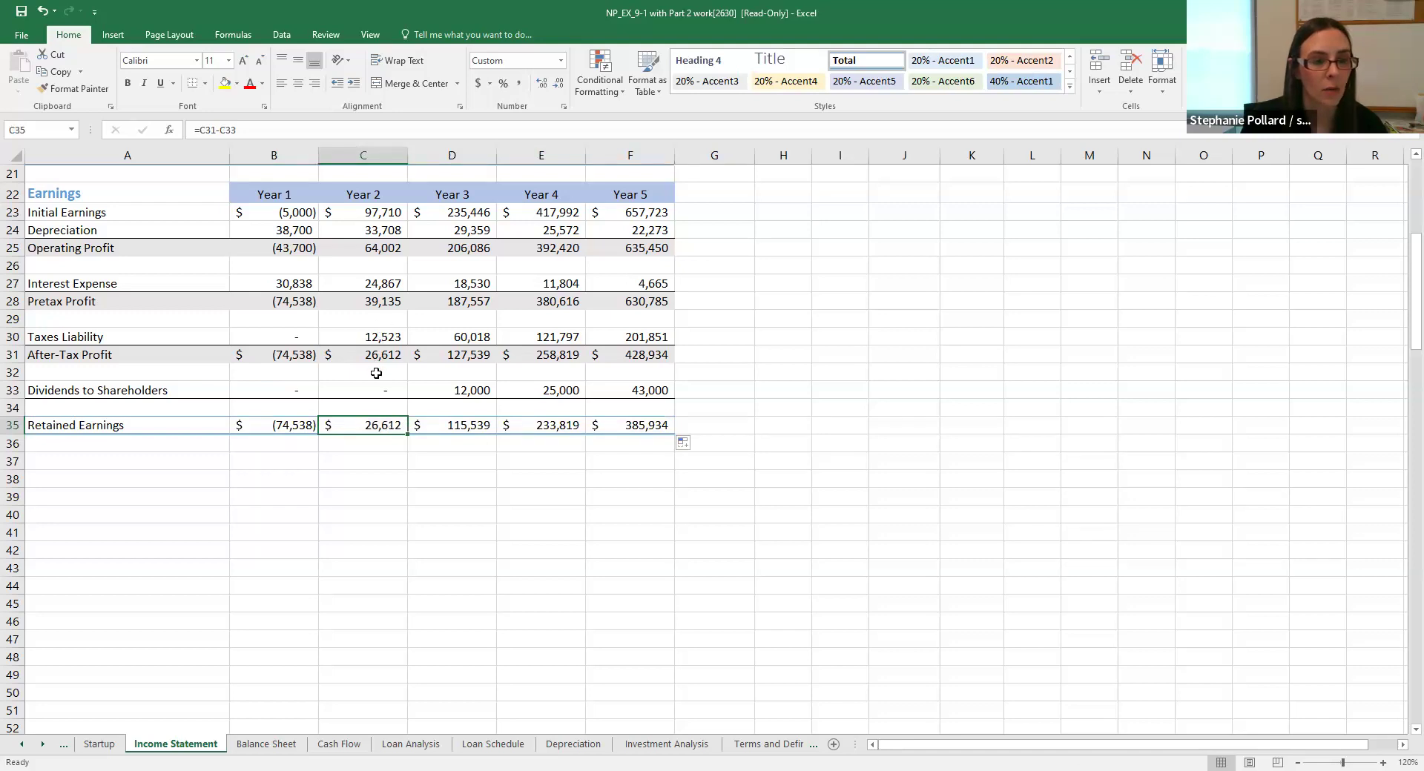
left_click(455, 425)
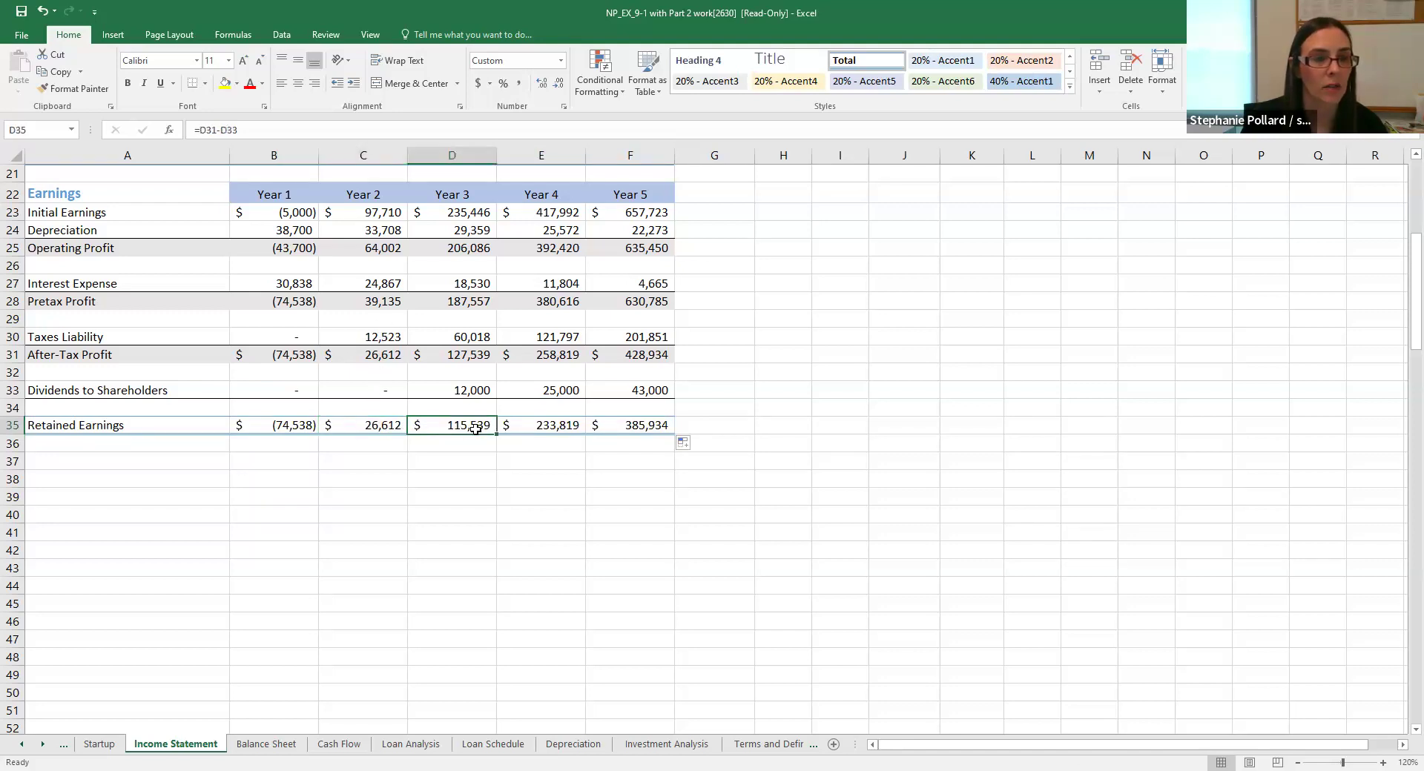
left_click(560, 436)
left_click(632, 429)
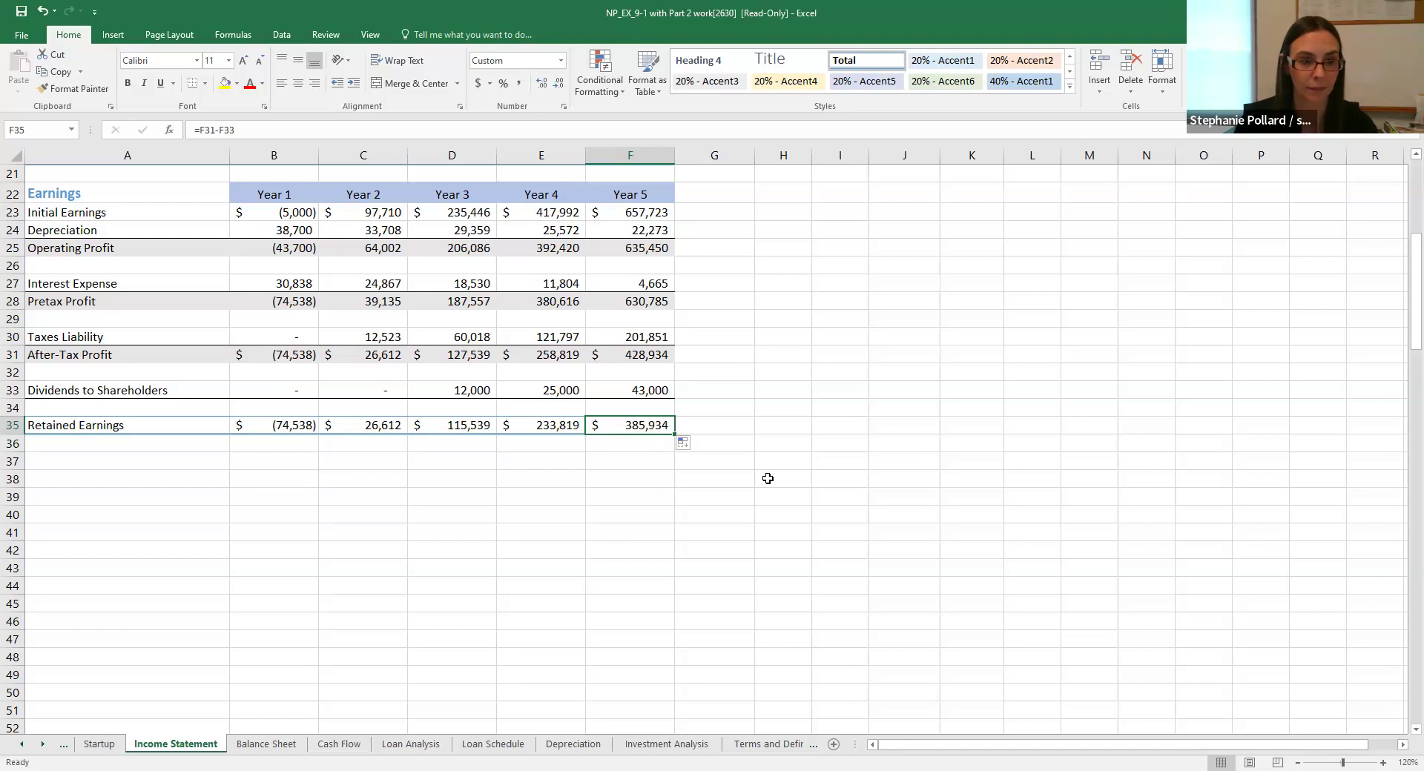
left_click_drag(1402, 349, 1404, 248)
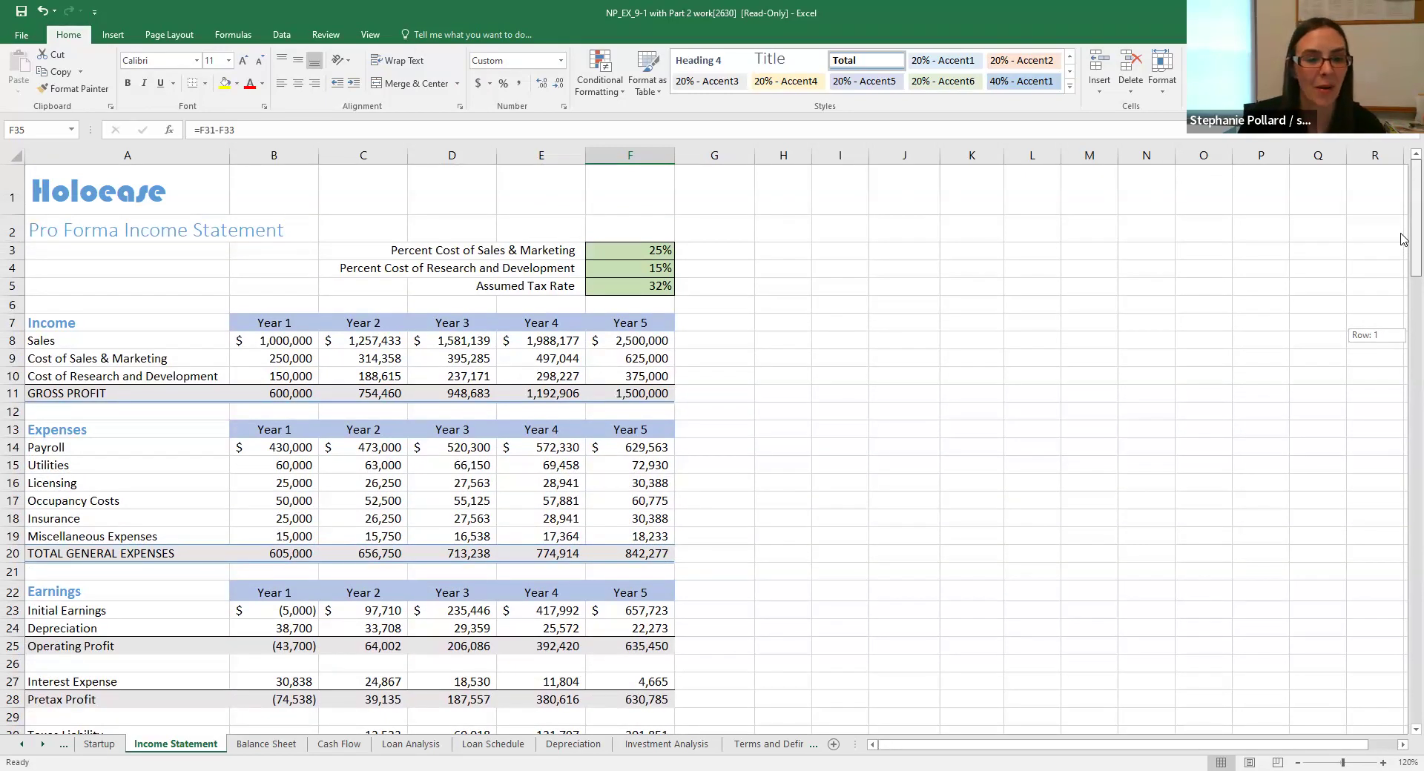
left_click_drag(1402, 235, 1402, 267)
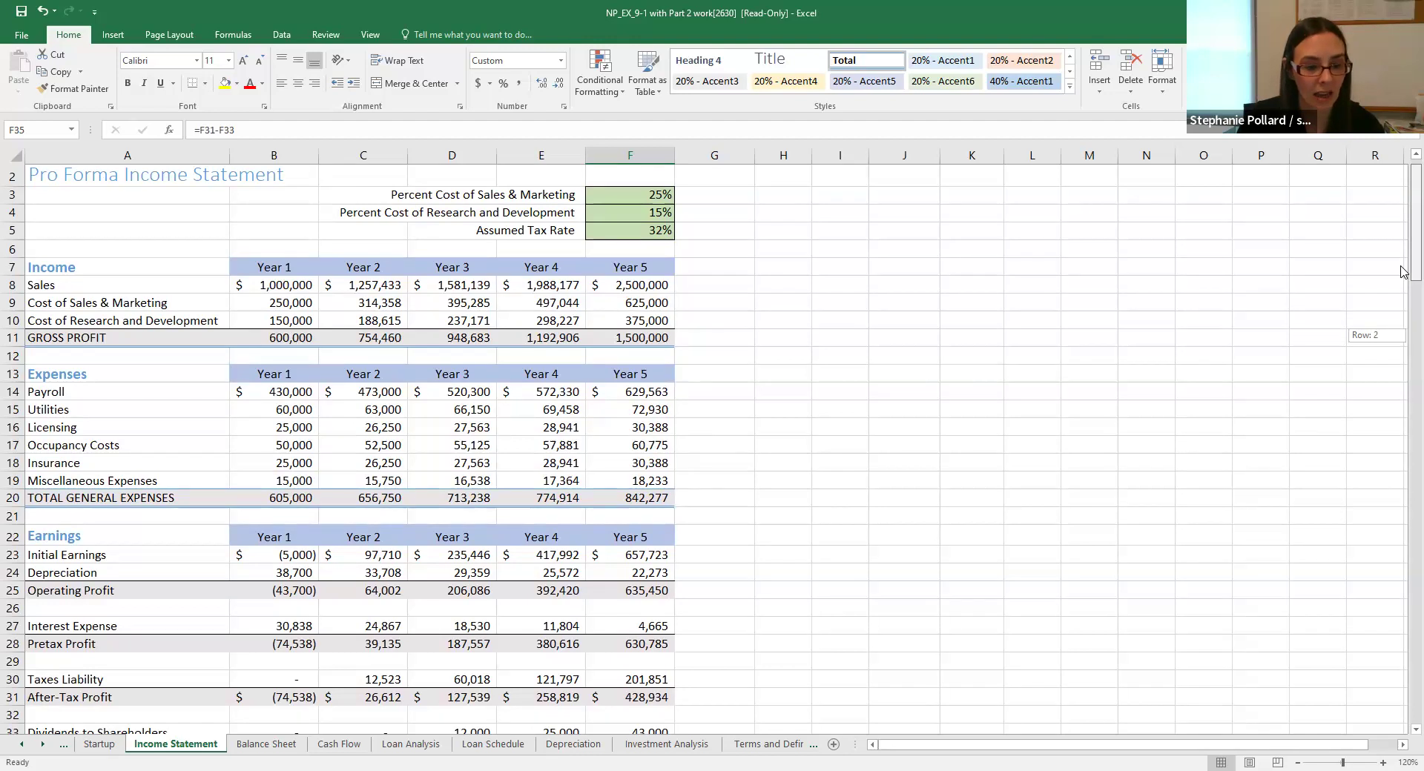
left_click_drag(1403, 272, 1405, 296)
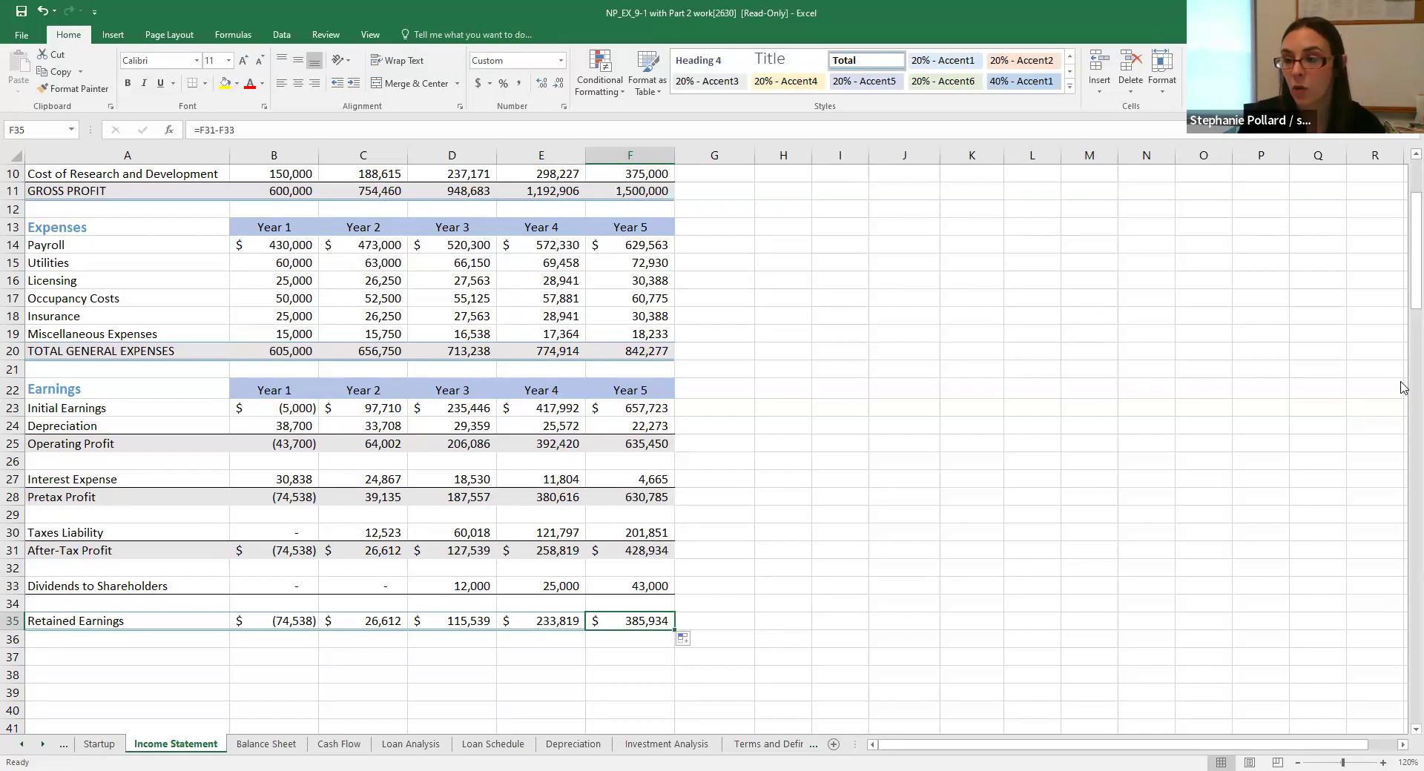
left_click_drag(1404, 295, 979, 315)
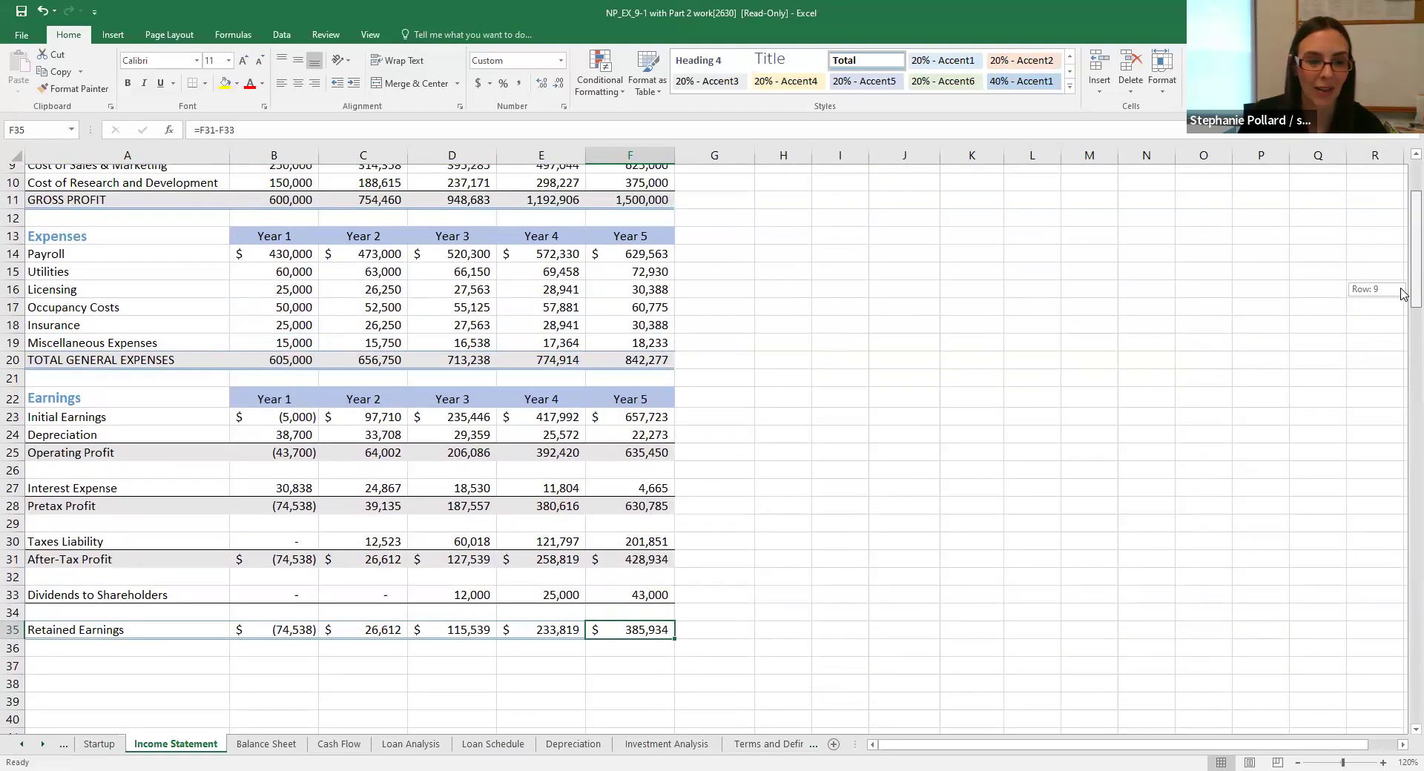